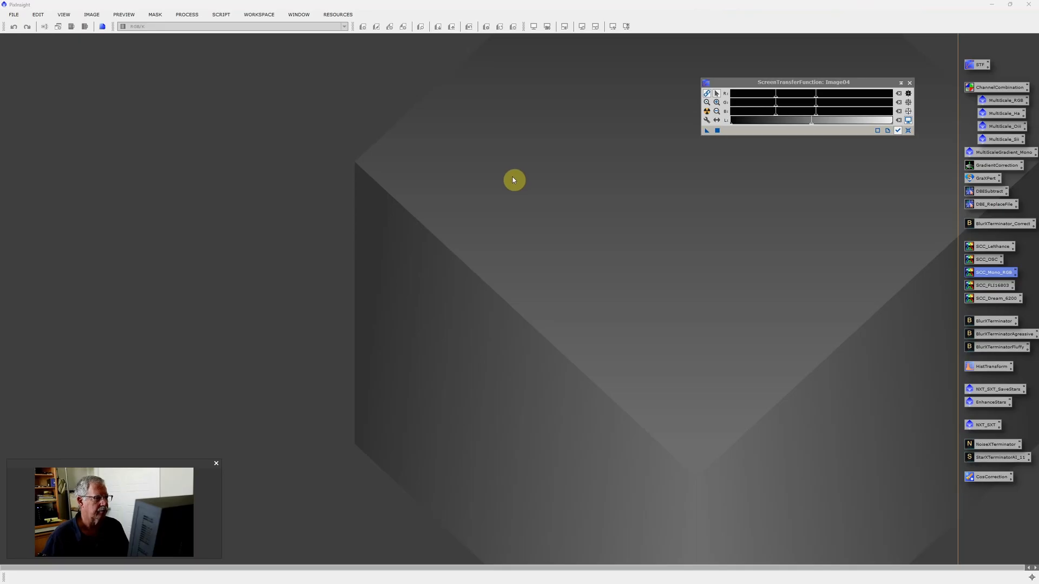
Browse for image files to open in the master folder of Wizard Dream, under PI Swap Files on the DATA (D:) drive.
{"action": "double_click", "coordinate": [559, 213]}
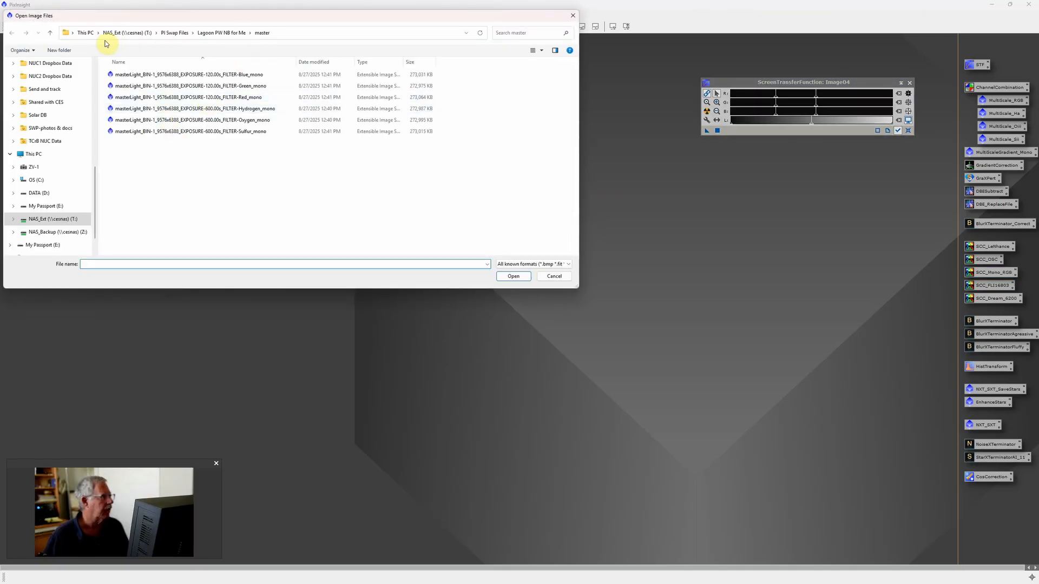
{"action": "left_click", "coordinate": [76, 193]}
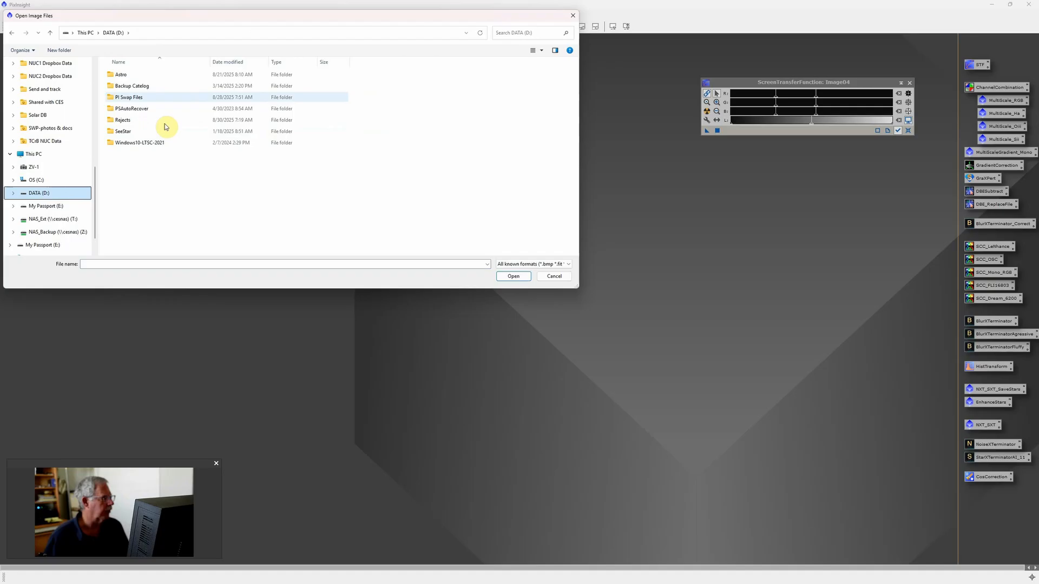
{"action": "double_click", "coordinate": [148, 77]}
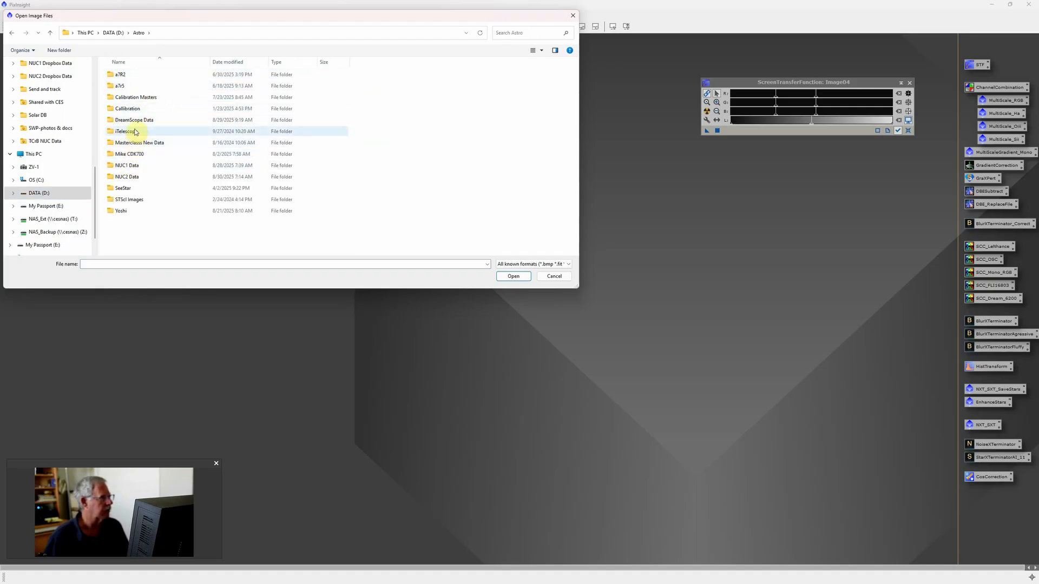
{"action": "left_click", "coordinate": [120, 31]}
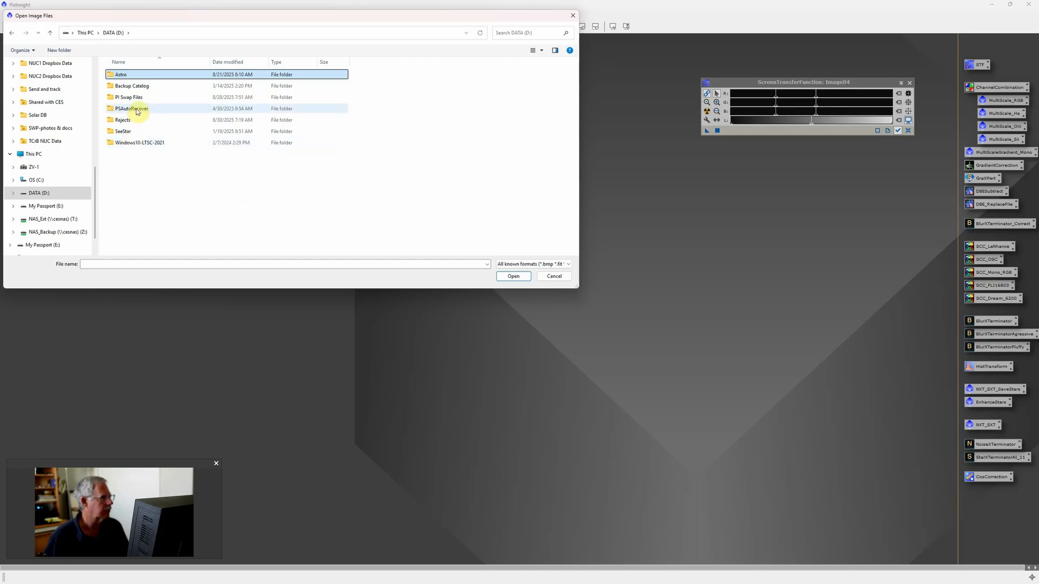
{"action": "double_click", "coordinate": [134, 98]}
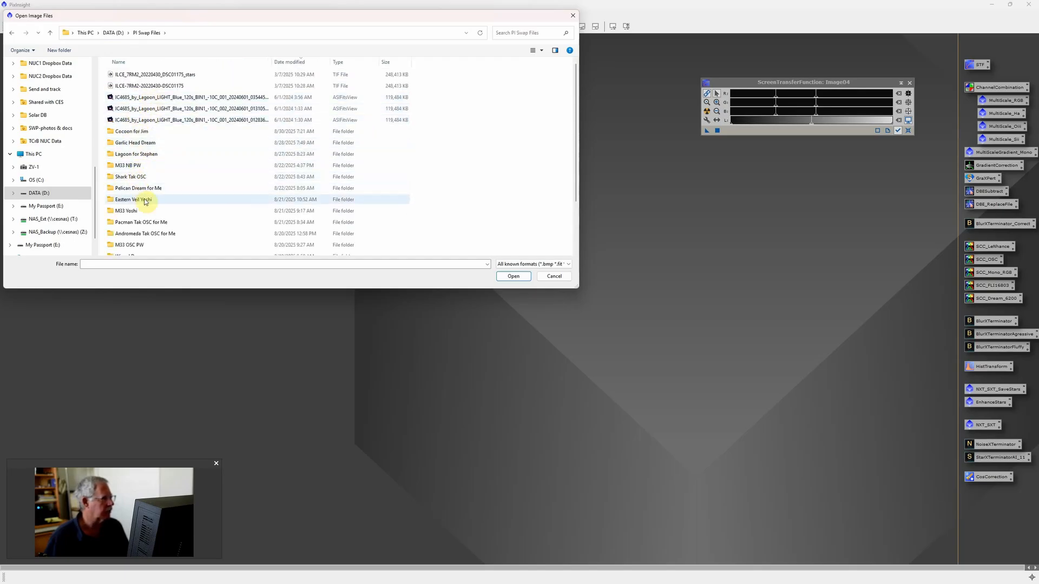
{"action": "scroll", "coordinate": [144, 216], "scroll_direction": "down", "scroll_amount": 1}
{"action": "double_click", "coordinate": [138, 228]}
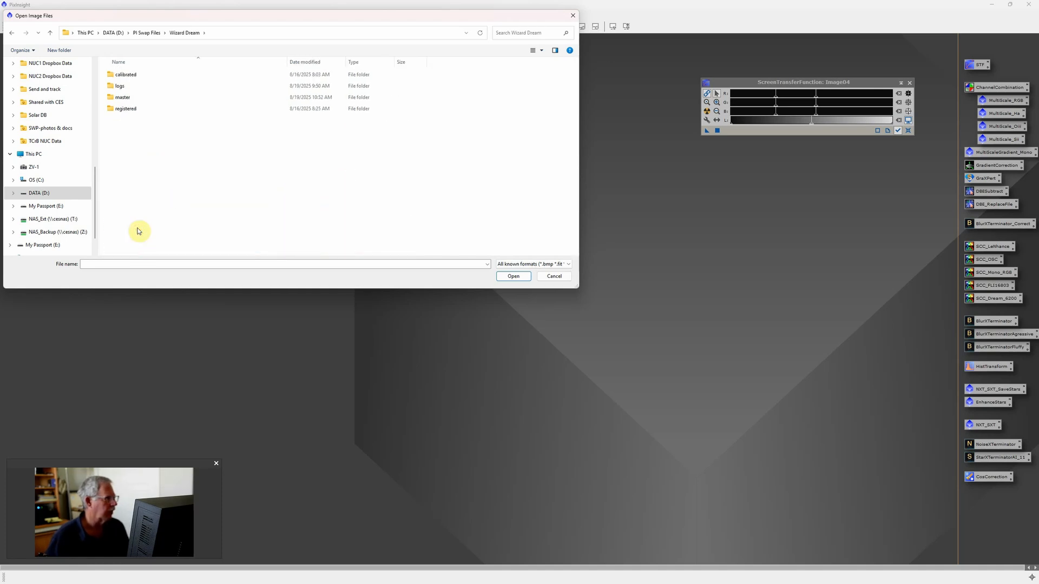
{"action": "double_click", "coordinate": [131, 97]}
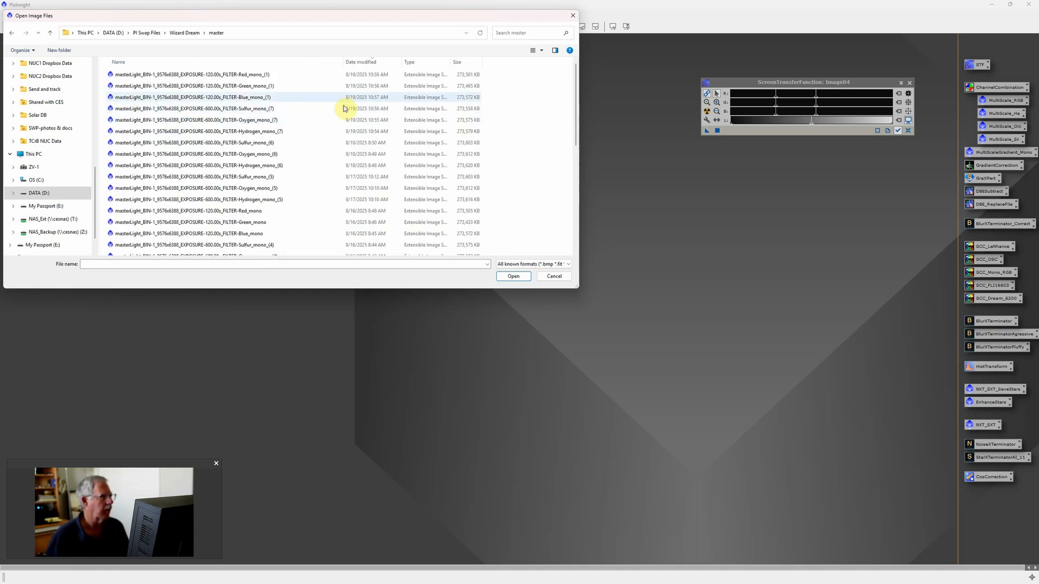
Open the Sulfur, Oxygen and Hydrogen 600 s mono master lights numbered (7).
{"action": "left_click", "coordinate": [268, 76]}
{"action": "left_click_drag", "start_coordinate": [261, 103], "coordinate": [257, 133]}
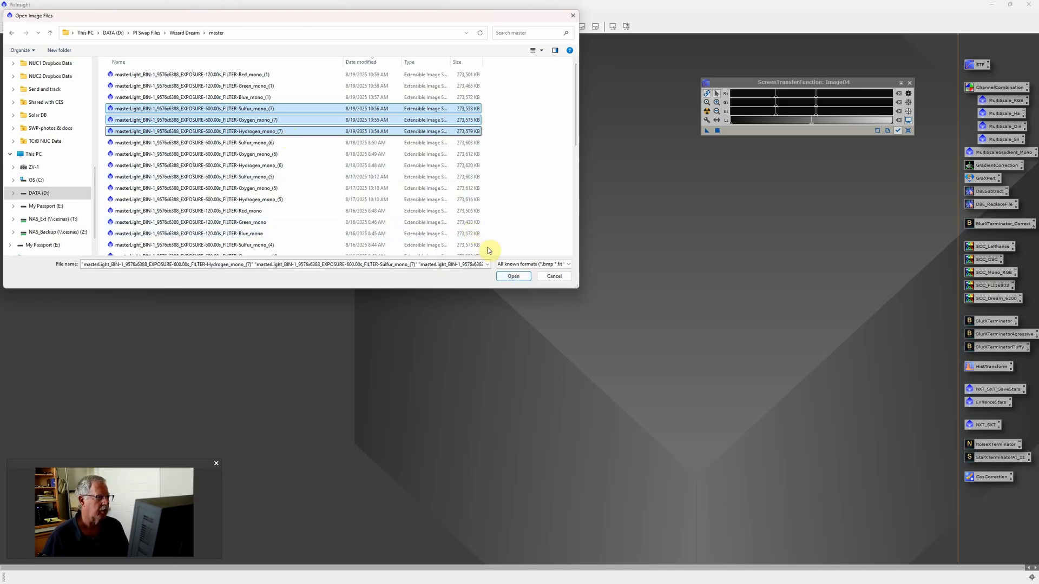
{"action": "left_click", "coordinate": [514, 277]}
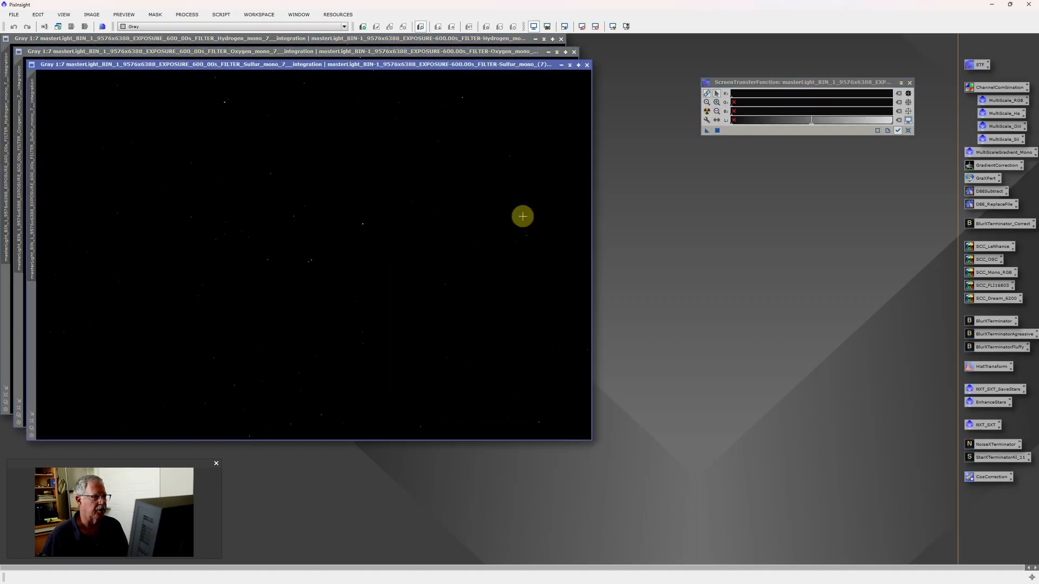
Tile the three image windows and reduce each image until it fits entirely inside its window.
{"action": "left_click", "coordinate": [292, 16]}
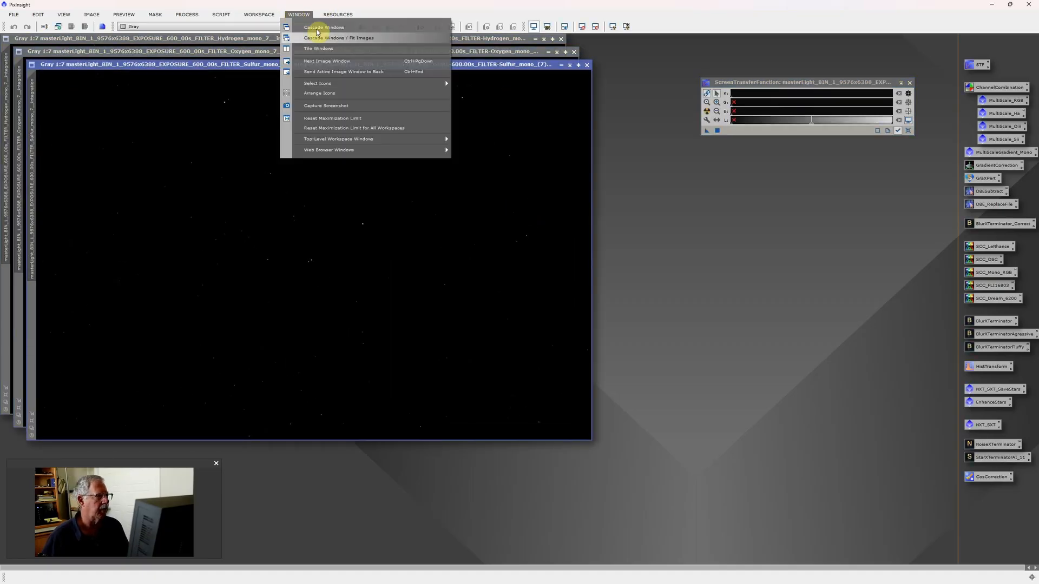
{"action": "left_click", "coordinate": [331, 61]}
{"action": "scroll", "coordinate": [320, 141], "scroll_direction": "down", "scroll_amount": 5}
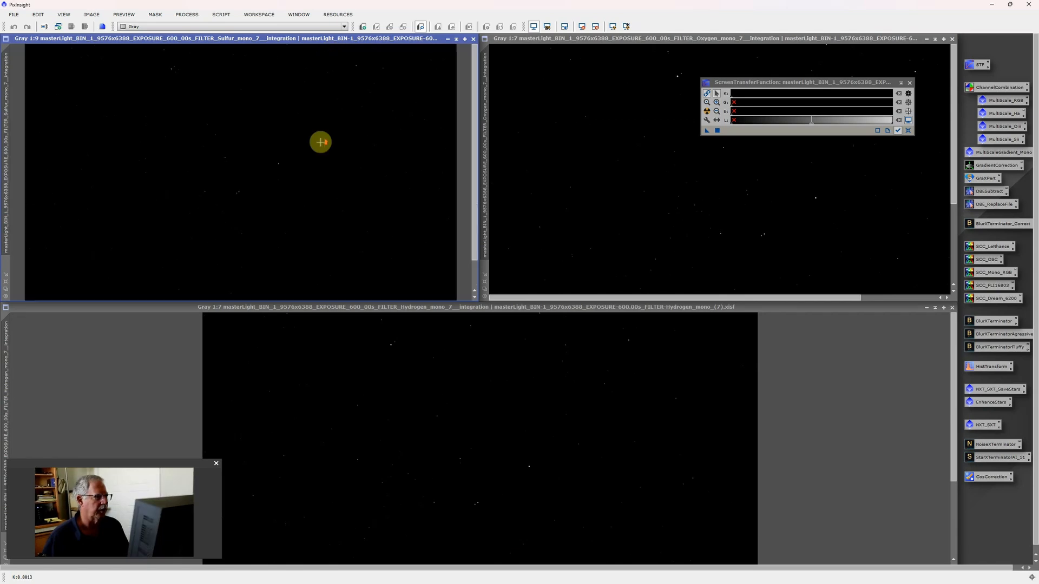
{"action": "scroll", "coordinate": [560, 160], "scroll_direction": "down", "scroll_amount": 3}
{"action": "scroll", "coordinate": [560, 159], "scroll_direction": "down", "scroll_amount": 1}
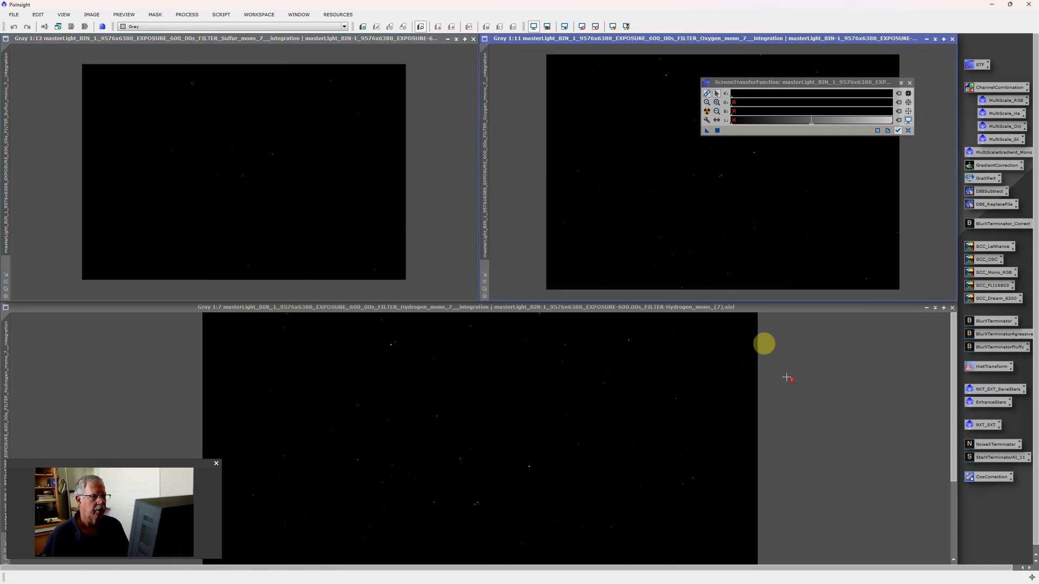
{"action": "scroll", "coordinate": [765, 344], "scroll_direction": "down", "scroll_amount": 4}
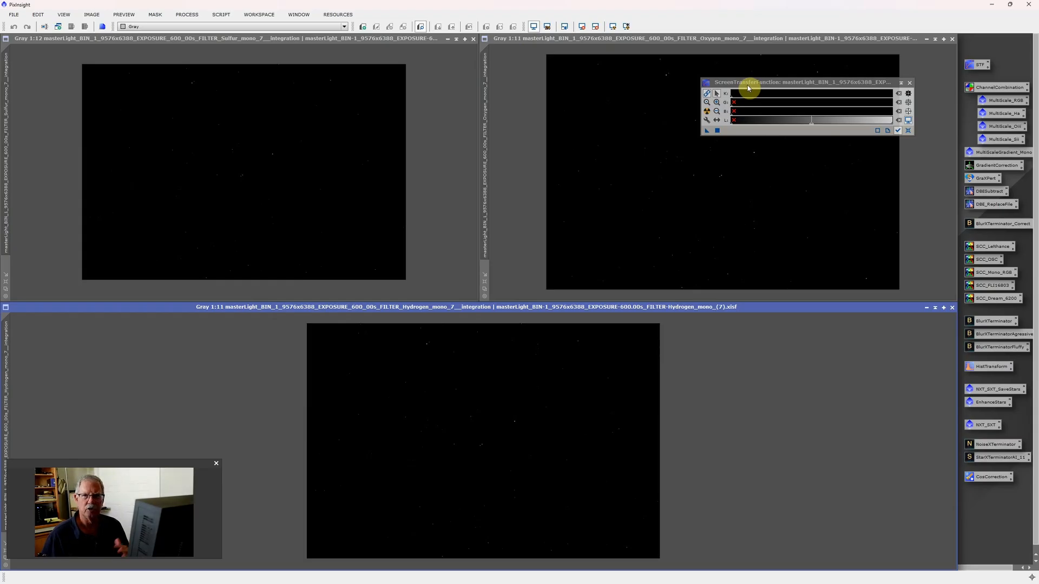
Auto-stretch the screen display of the sulfur, oxygen and hydrogen images with ScreenTransferFunction.
{"action": "left_click", "coordinate": [426, 115]}
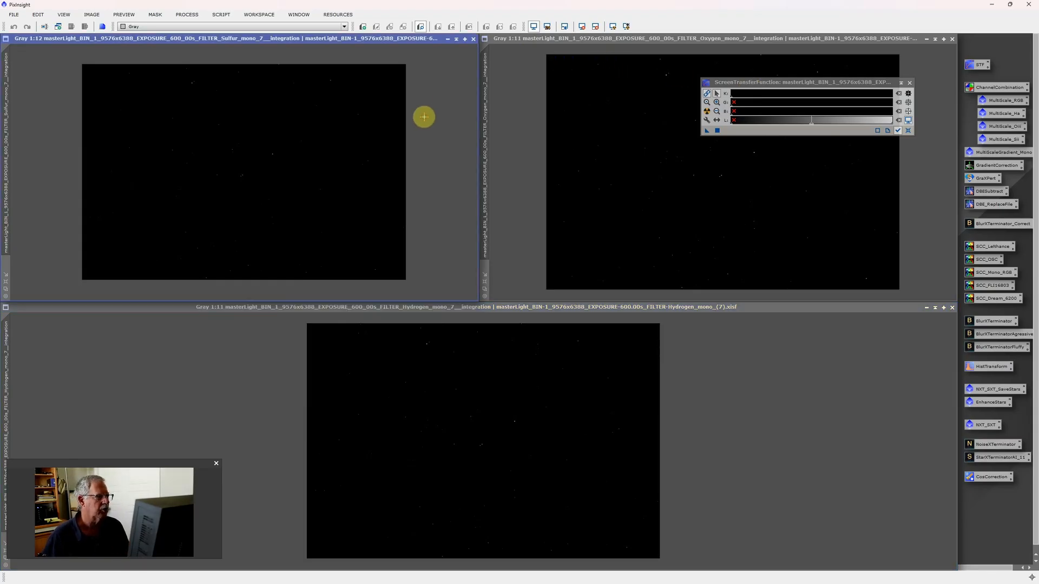
{"action": "left_click", "coordinate": [704, 112]}
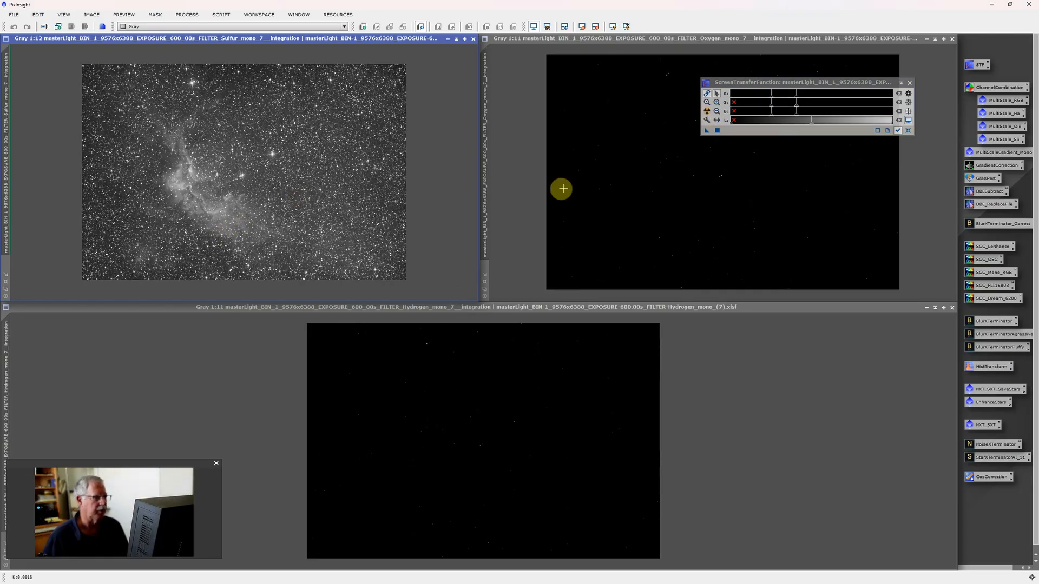
{"action": "left_click", "coordinate": [519, 176]}
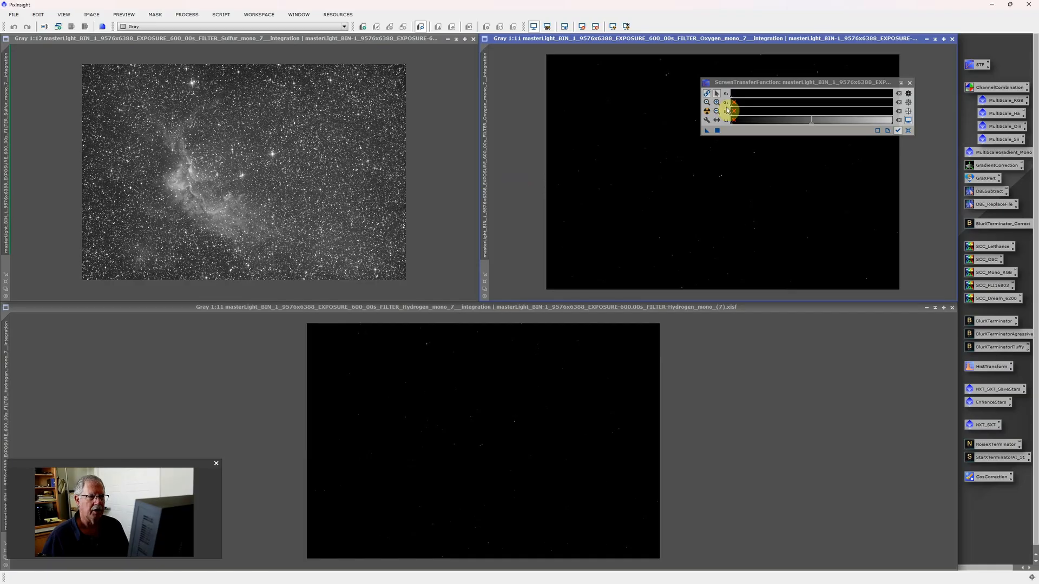
{"action": "left_click", "coordinate": [707, 113]}
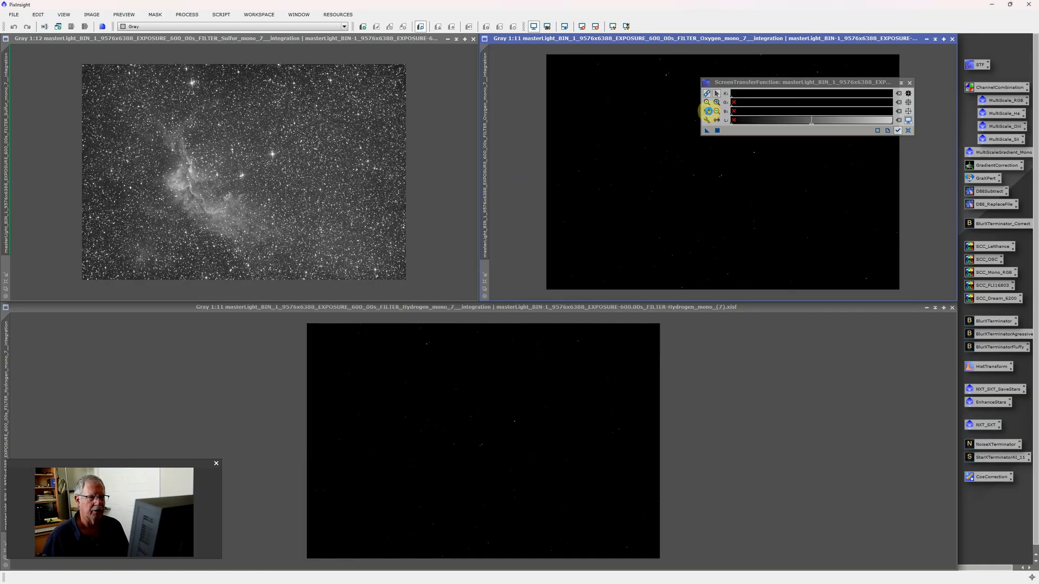
{"action": "left_click", "coordinate": [702, 350]}
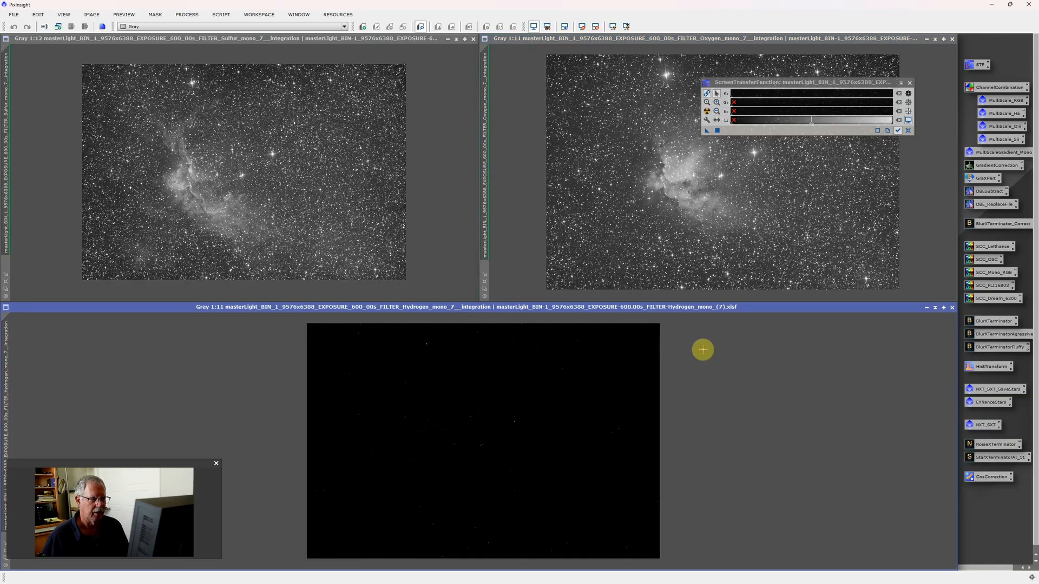
{"action": "left_click", "coordinate": [706, 111]}
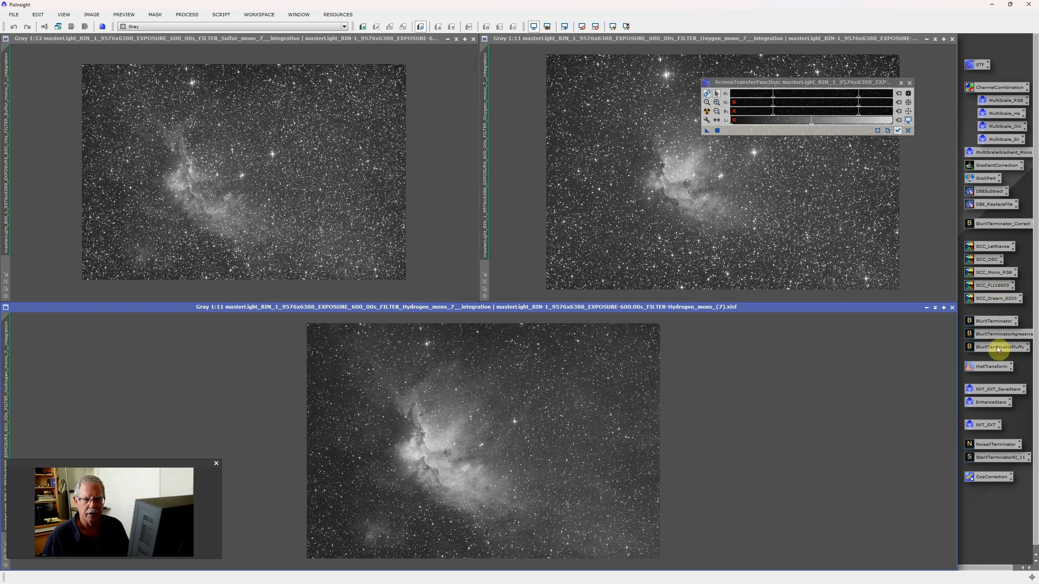
Open HistogramTransformation and load the hydrogen image's screen stretch into it.
{"action": "double_click", "coordinate": [994, 370]}
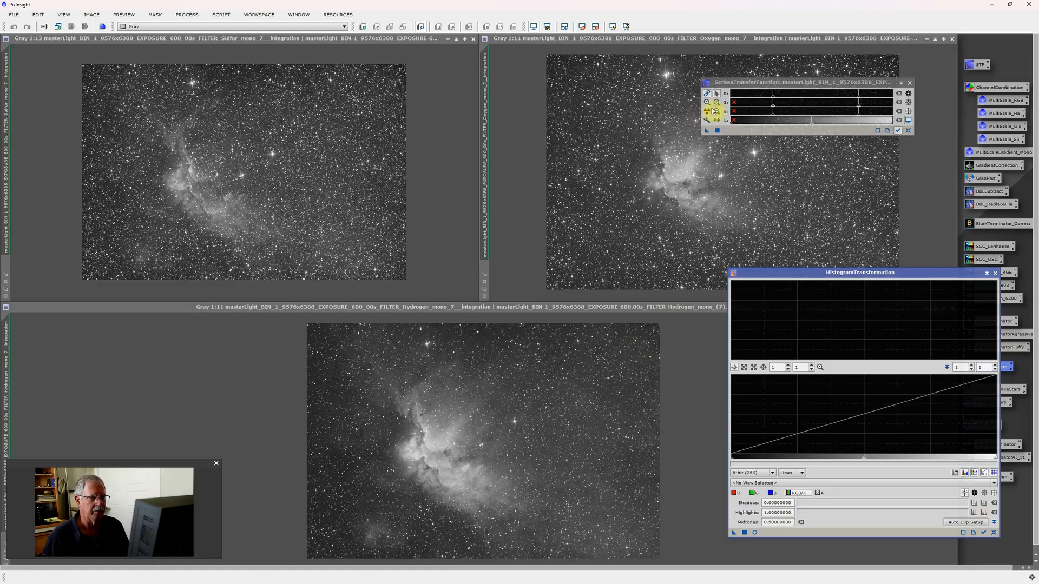
{"action": "left_click", "coordinate": [694, 347]}
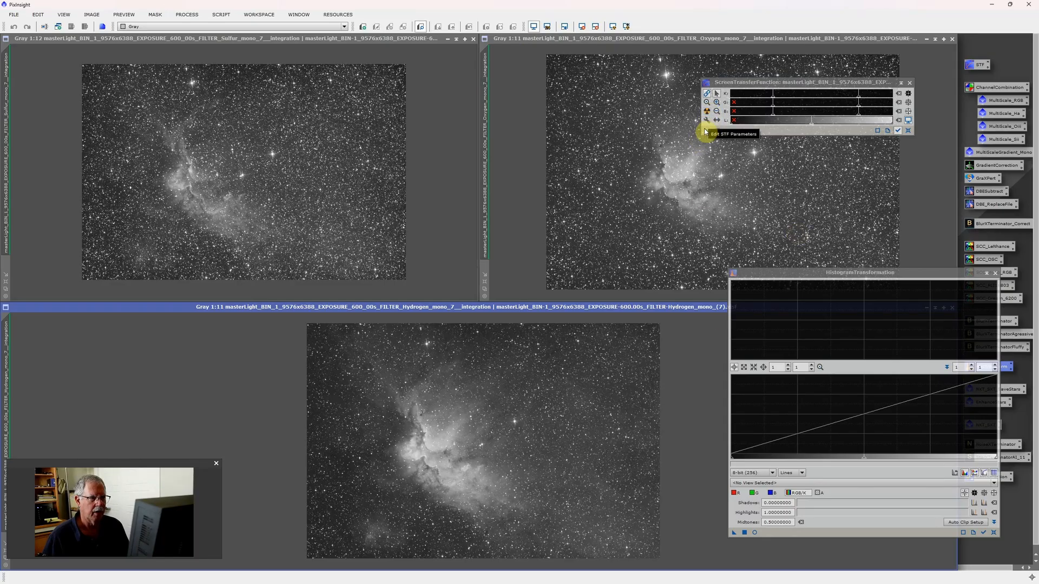
{"action": "left_click_drag", "start_coordinate": [707, 133], "coordinate": [789, 534]}
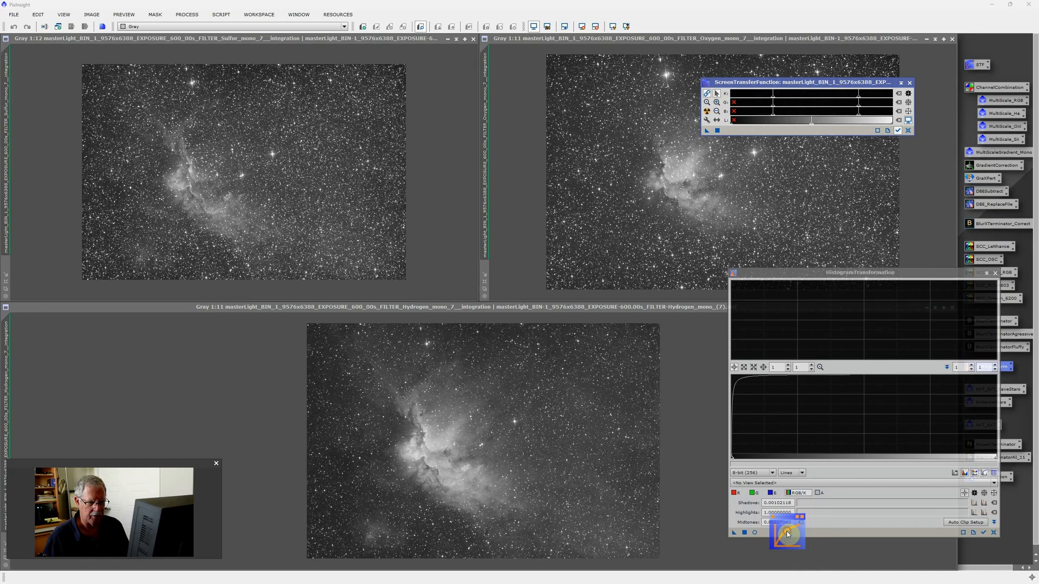
Apply the loaded histogram stretch to the hydrogen, oxygen and sulfur images, and close both stretching process windows.
{"action": "left_click", "coordinate": [744, 534]}
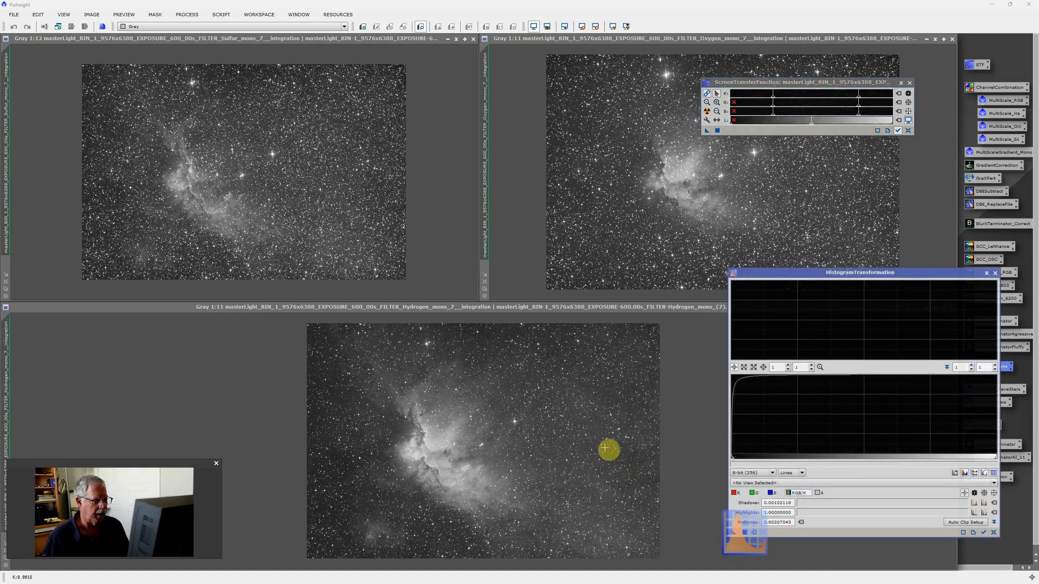
{"action": "left_click_drag", "start_coordinate": [605, 449], "coordinate": [605, 449]}
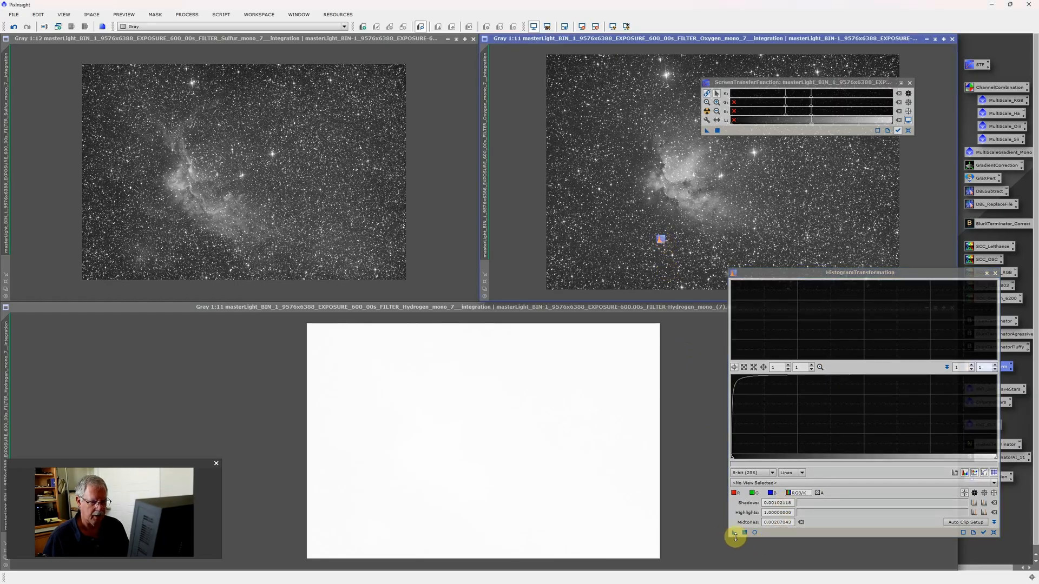
{"action": "left_click_drag", "start_coordinate": [736, 533], "coordinate": [734, 533]}
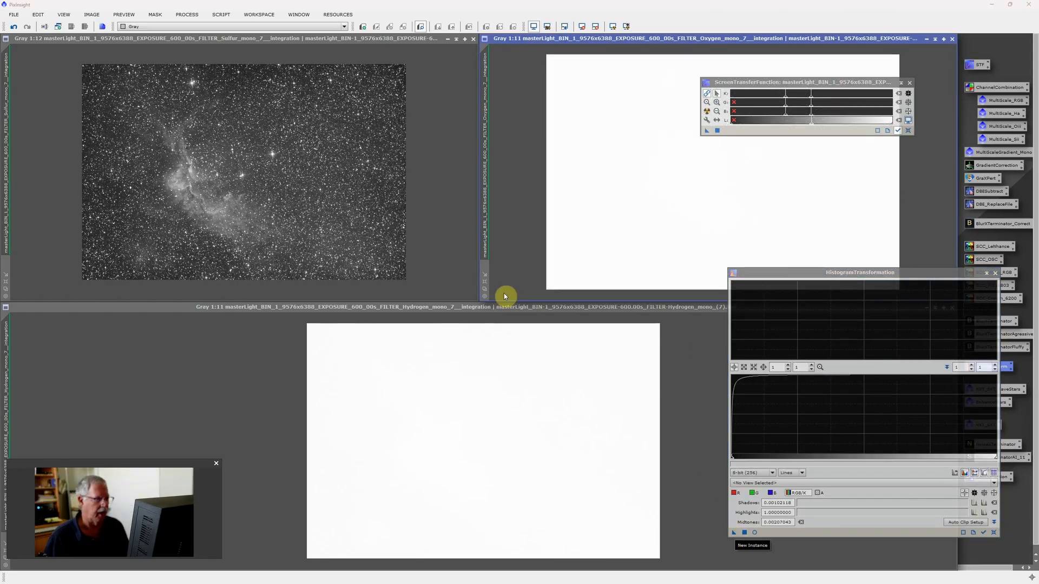
{"action": "left_click_drag", "start_coordinate": [415, 201], "coordinate": [417, 202]}
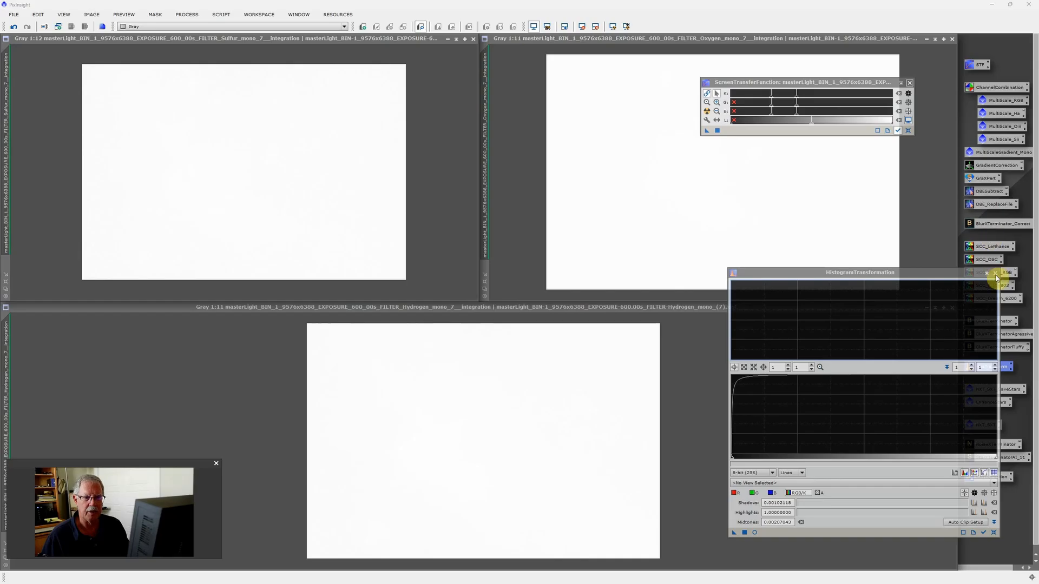
{"action": "left_click", "coordinate": [910, 85]}
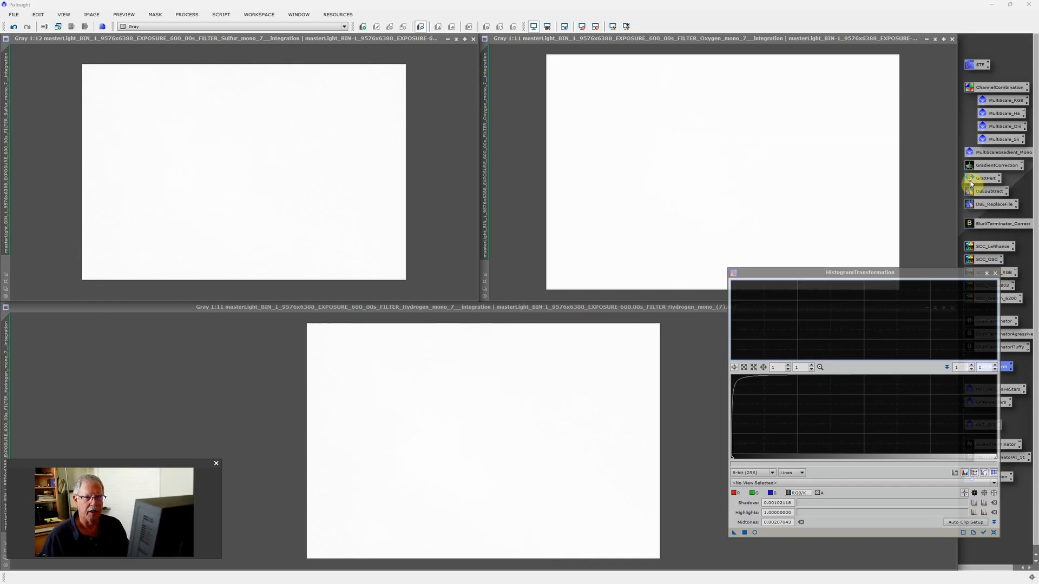
{"action": "left_click", "coordinate": [996, 275]}
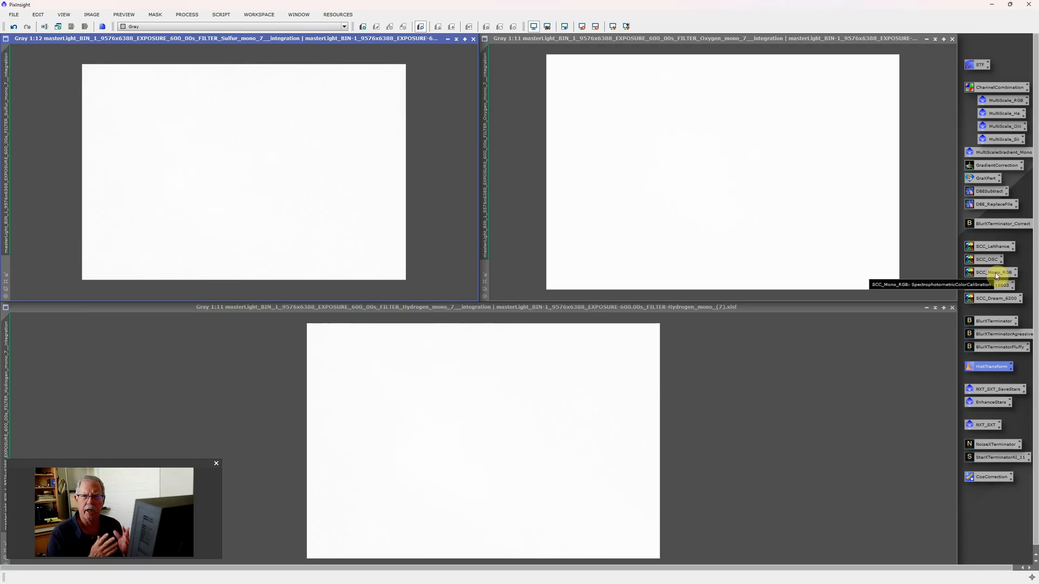
Remove the temporary screen stretch from the hydrogen, oxygen and sulfur images.
{"action": "left_click", "coordinate": [784, 411]}
{"action": "key", "text": "ctrl+a"}
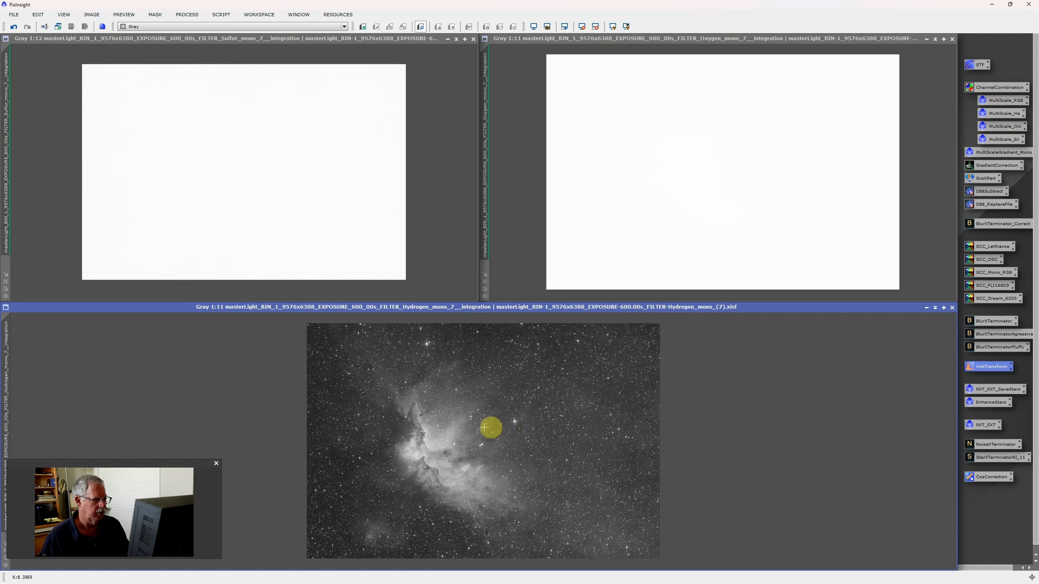
{"action": "left_click", "coordinate": [528, 244]}
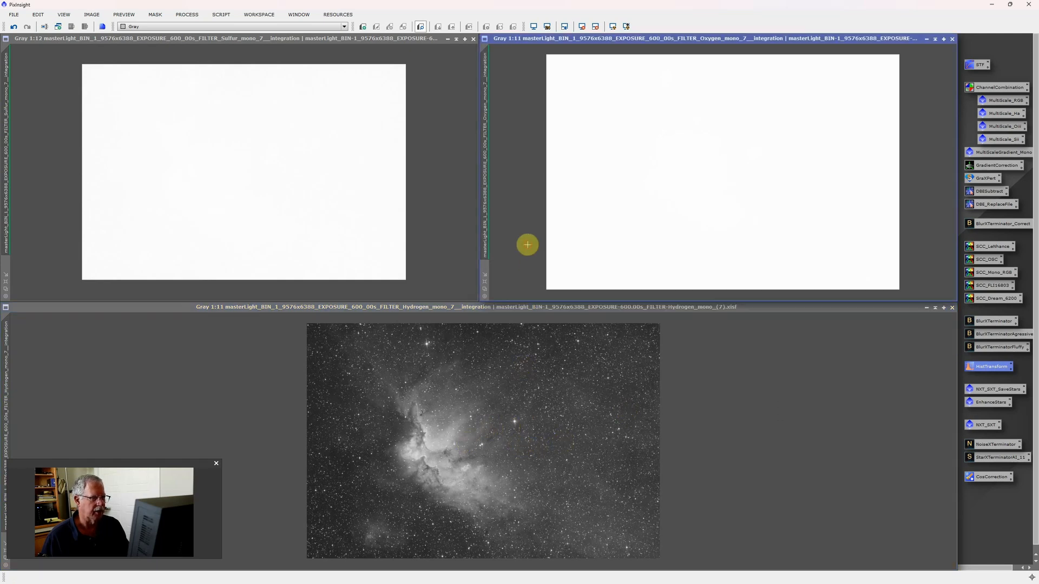
{"action": "key", "text": "ctrl+a"}
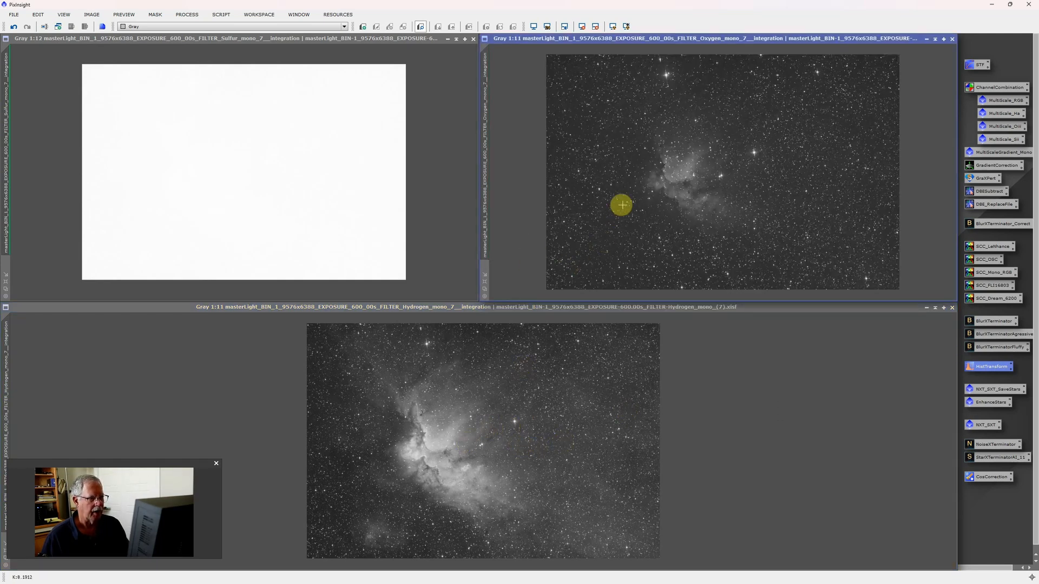
{"action": "left_click", "coordinate": [435, 221]}
{"action": "key", "text": "ctrl+a"}
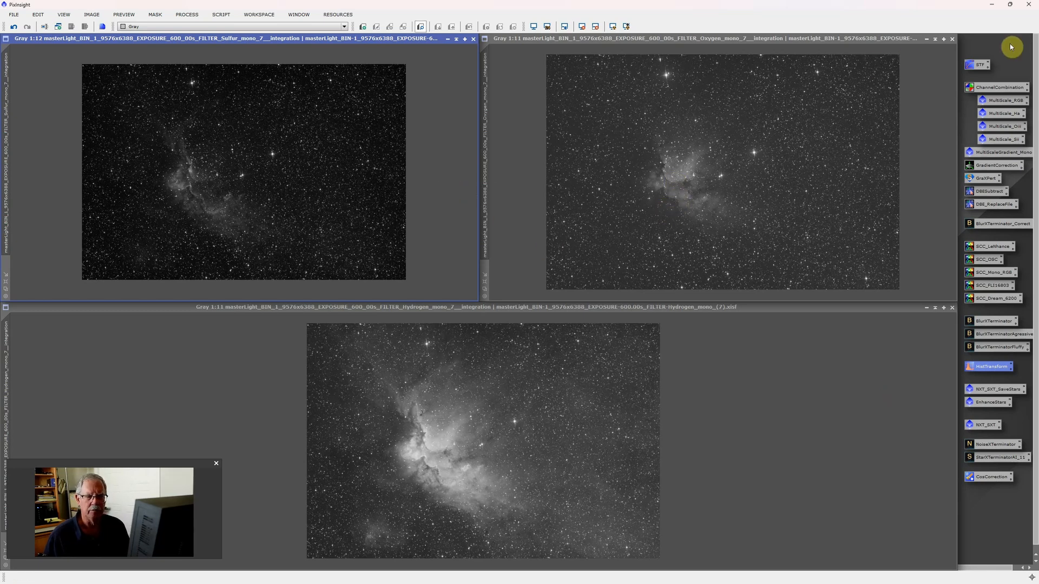
Combine the sulfur, hydrogen and oxygen images as R, G and B with ChannelCombination, and discard the resulting colour image.
{"action": "double_click", "coordinate": [989, 89]}
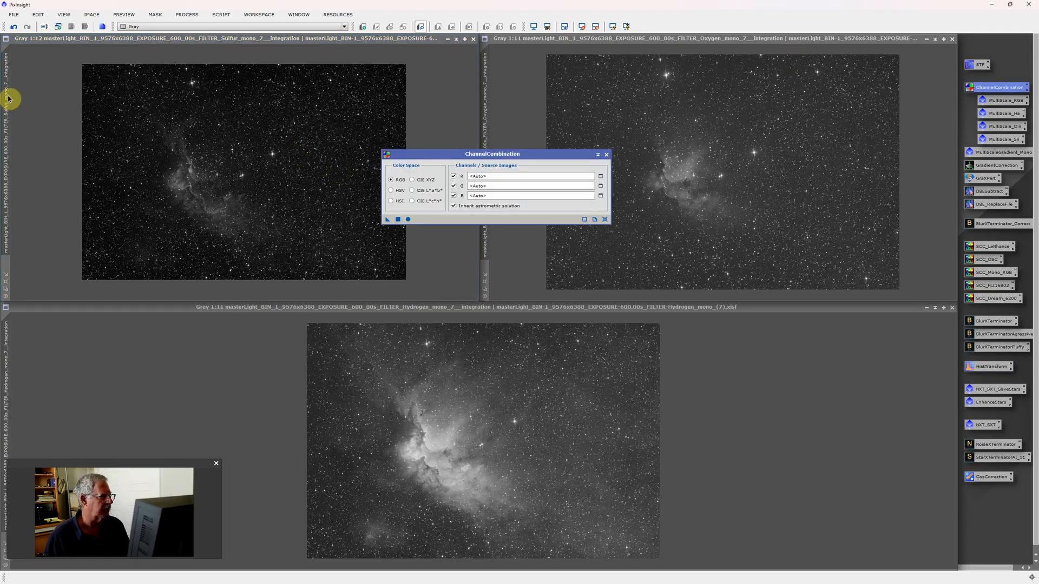
{"action": "left_click_drag", "start_coordinate": [8, 98], "coordinate": [534, 177]}
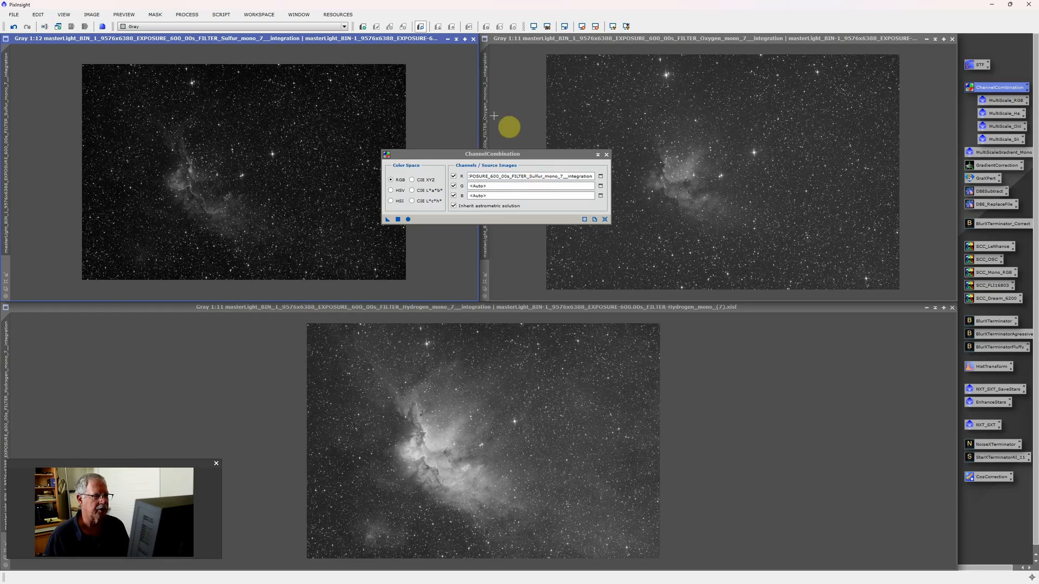
{"action": "left_click_drag", "start_coordinate": [487, 110], "coordinate": [276, 290]}
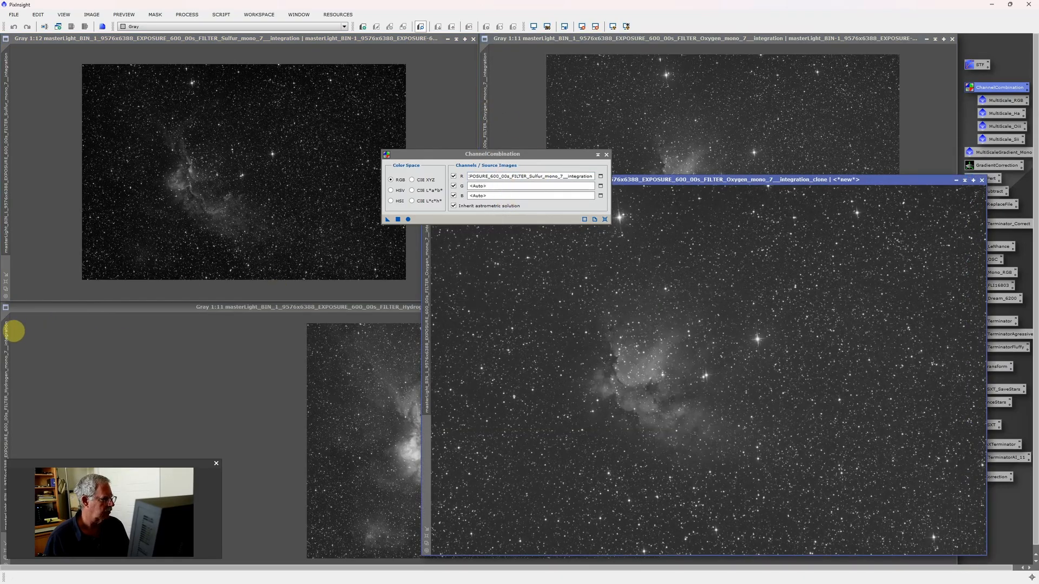
{"action": "left_click", "coordinate": [981, 180]}
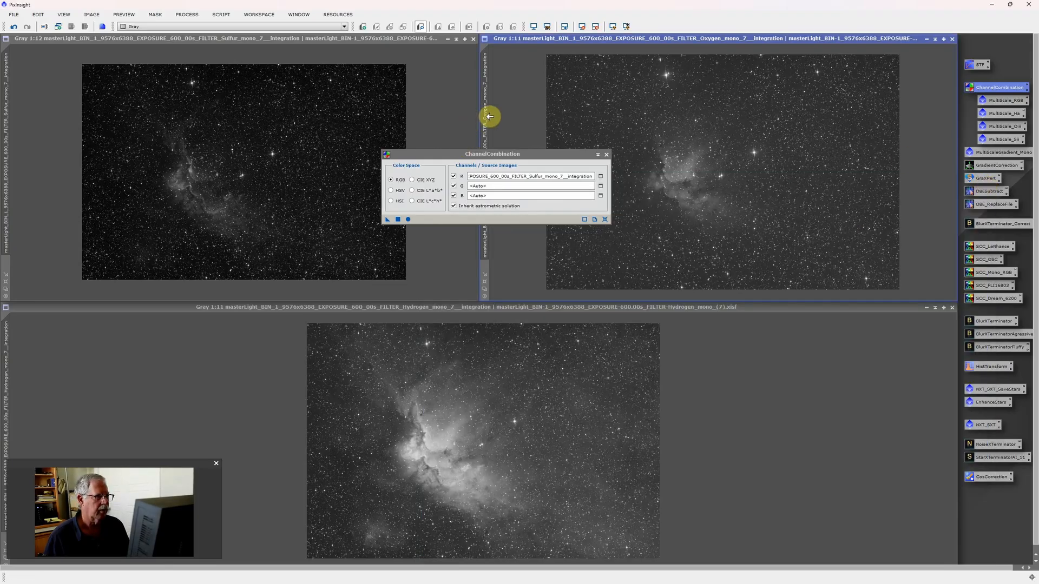
{"action": "left_click_drag", "start_coordinate": [486, 117], "coordinate": [501, 198]}
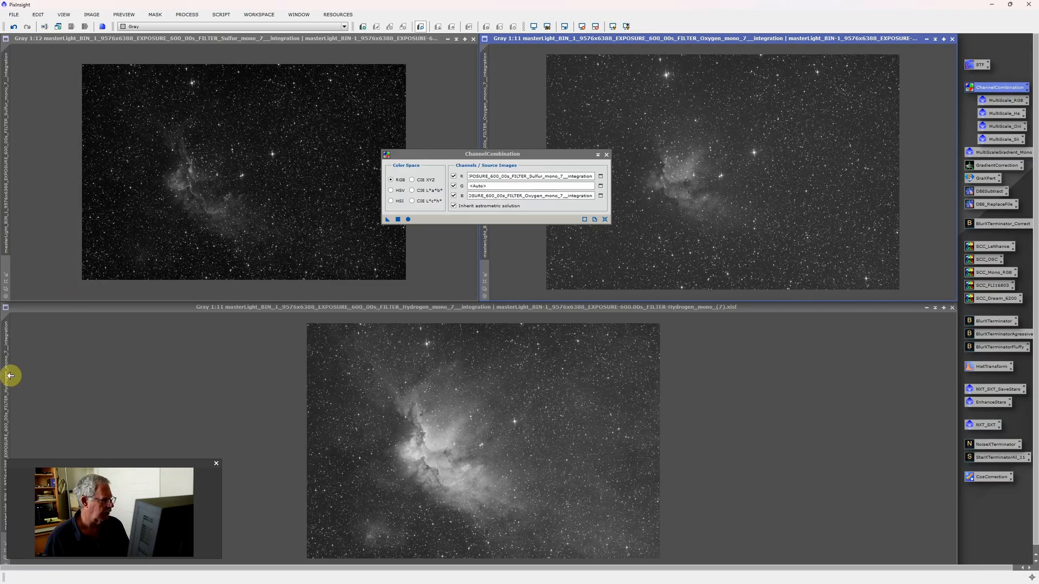
{"action": "left_click_drag", "start_coordinate": [8, 373], "coordinate": [522, 186]}
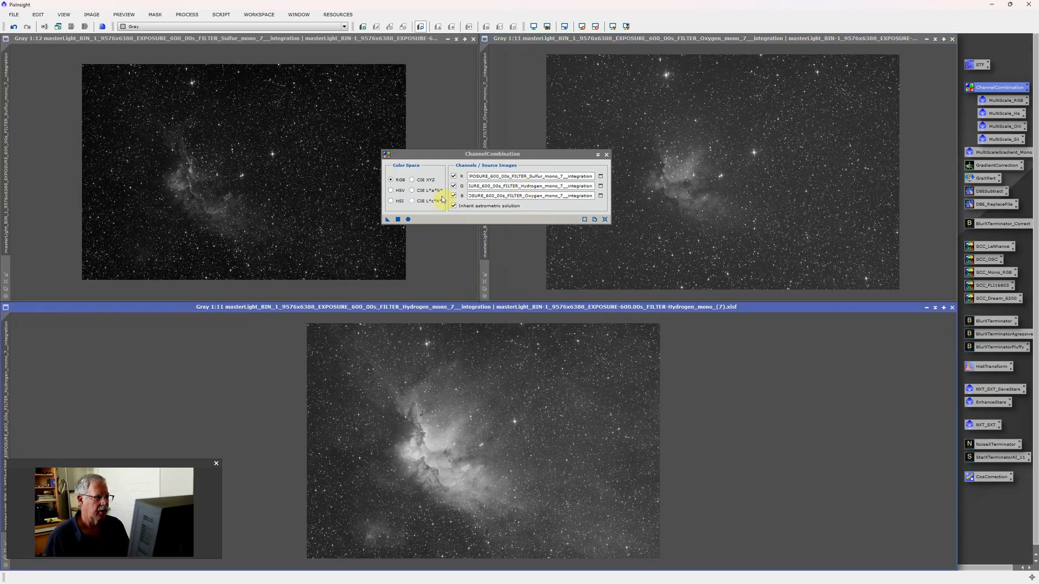
{"action": "left_click", "coordinate": [408, 219]}
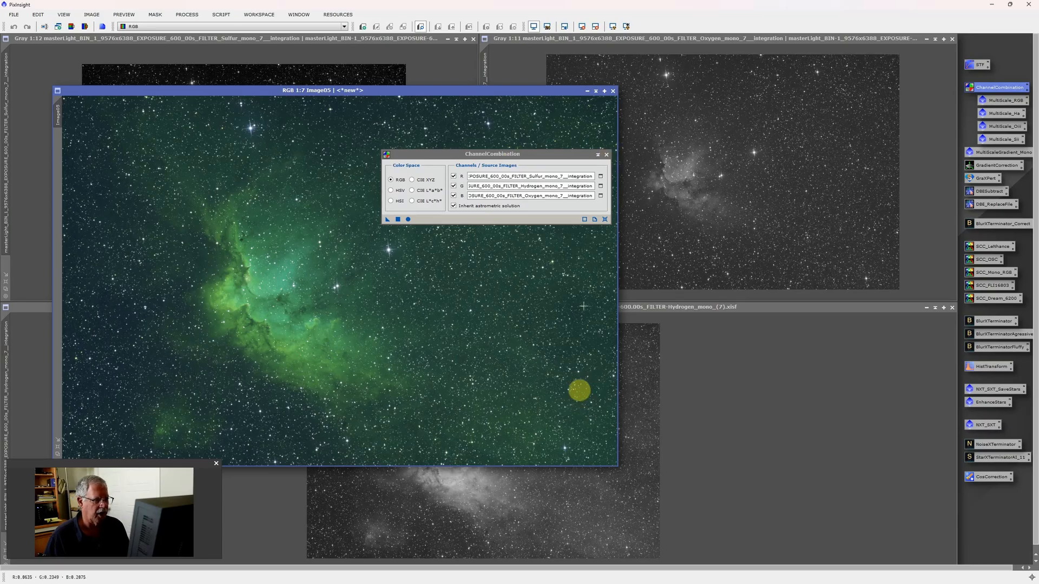
{"action": "left_click", "coordinate": [607, 155]}
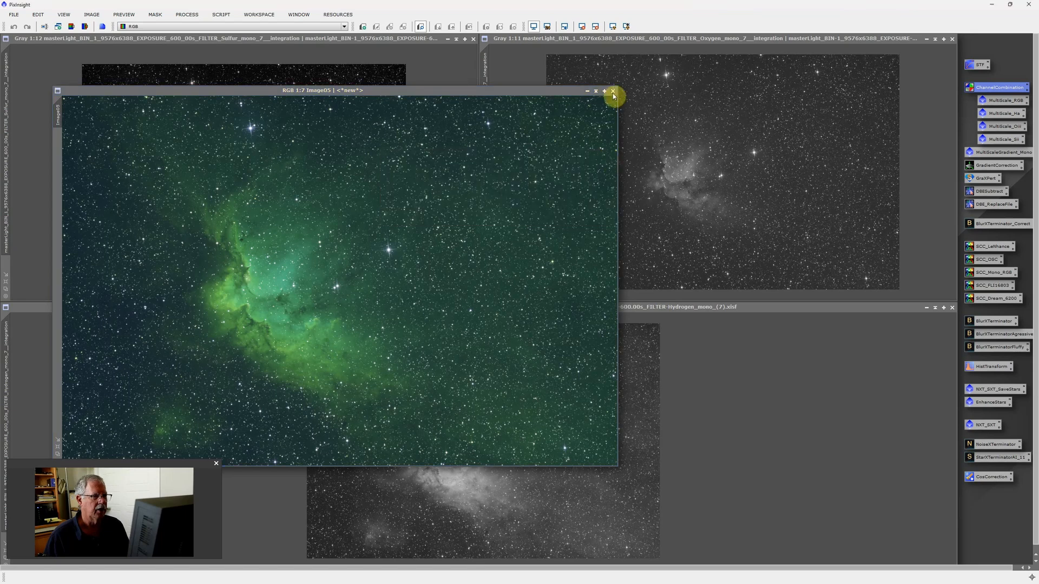
{"action": "left_click", "coordinate": [613, 91]}
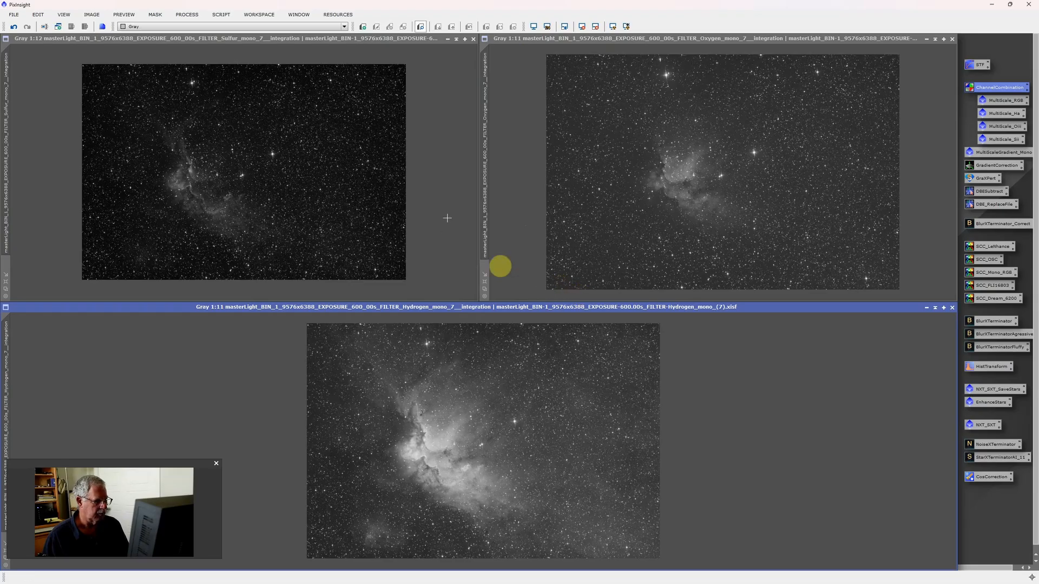
Undo the histogram stretch on the oxygen and sulfur images.
{"action": "left_click", "coordinate": [518, 214]}
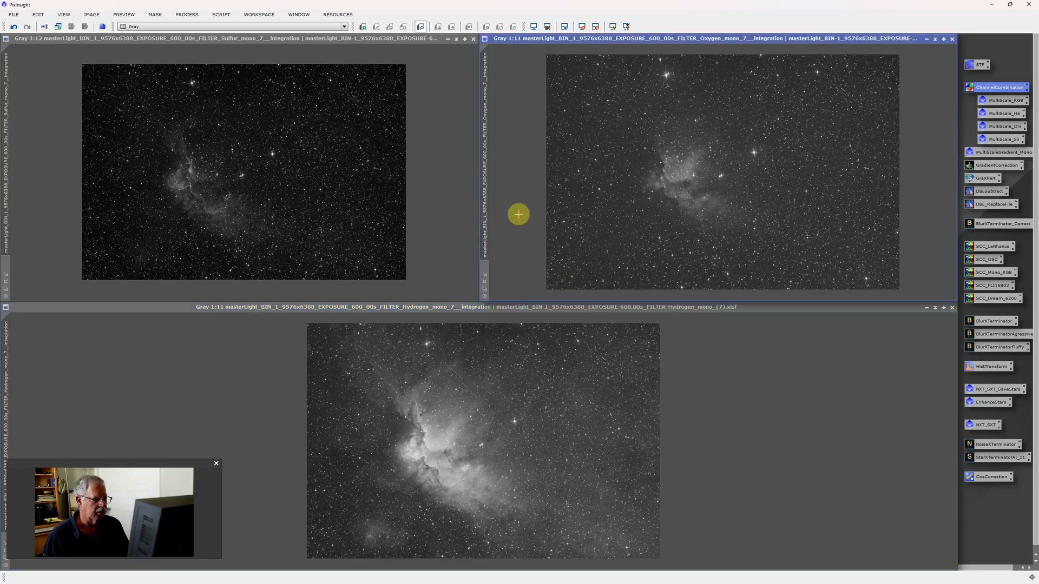
{"action": "key", "text": "ctrl+z"}
{"action": "left_click", "coordinate": [451, 175]}
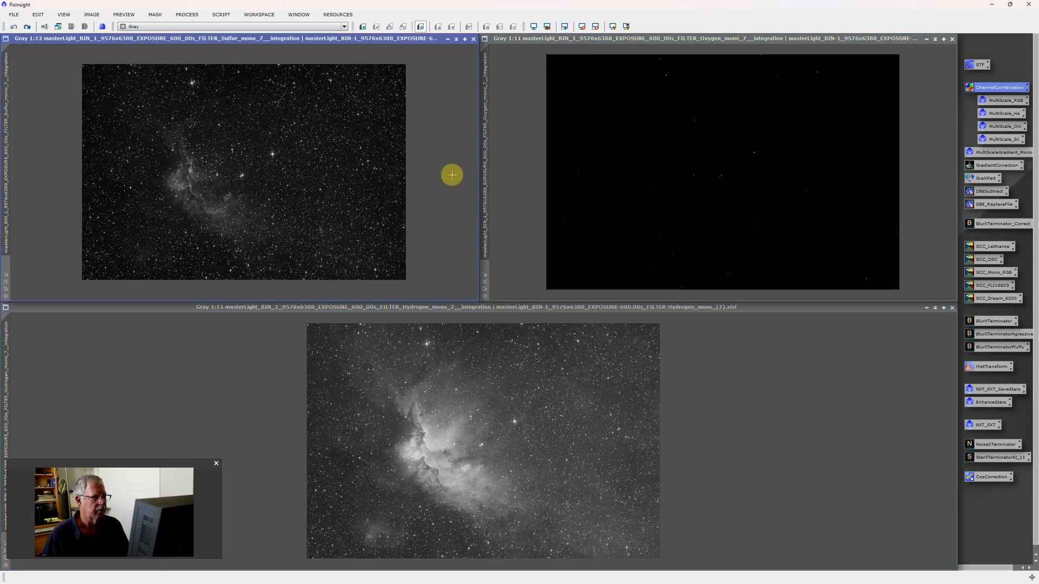
{"action": "key", "text": "ctrl+z"}
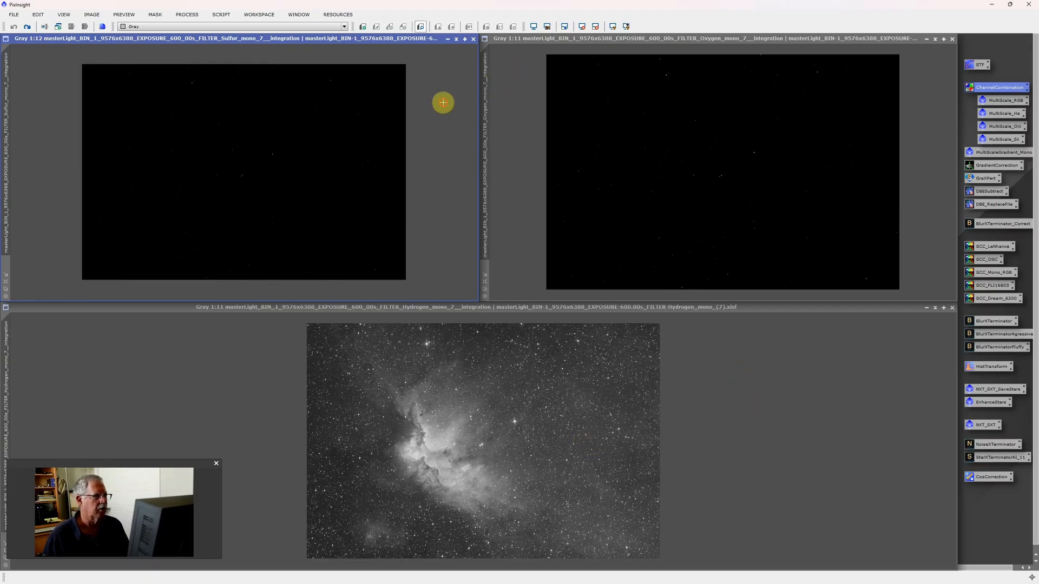
Auto-stretch the sulfur image with ScreenTransferFunction and apply that stretch permanently to it through HistogramTransformation.
{"action": "double_click", "coordinate": [977, 68]}
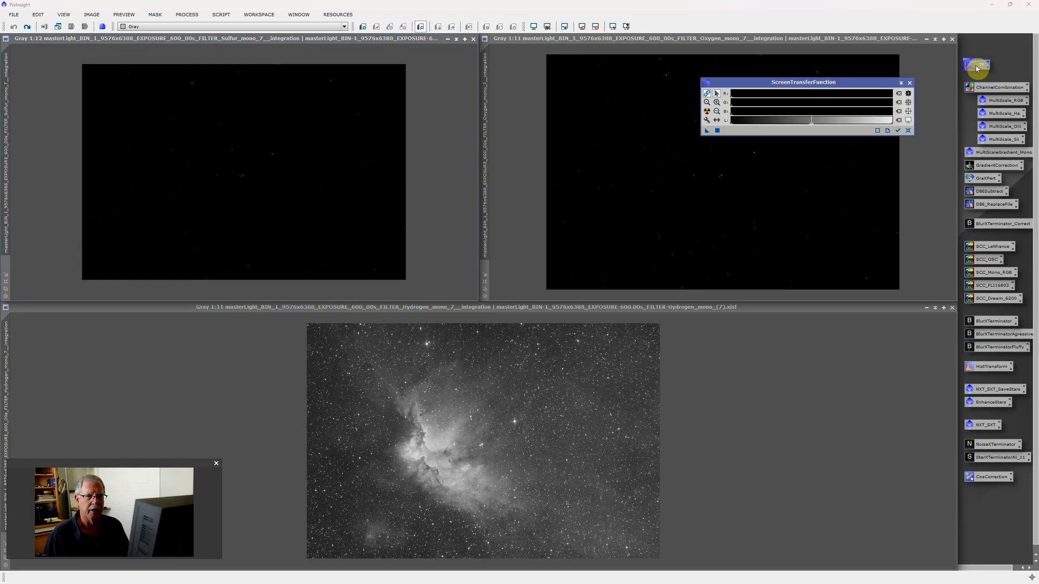
{"action": "left_click", "coordinate": [708, 114]}
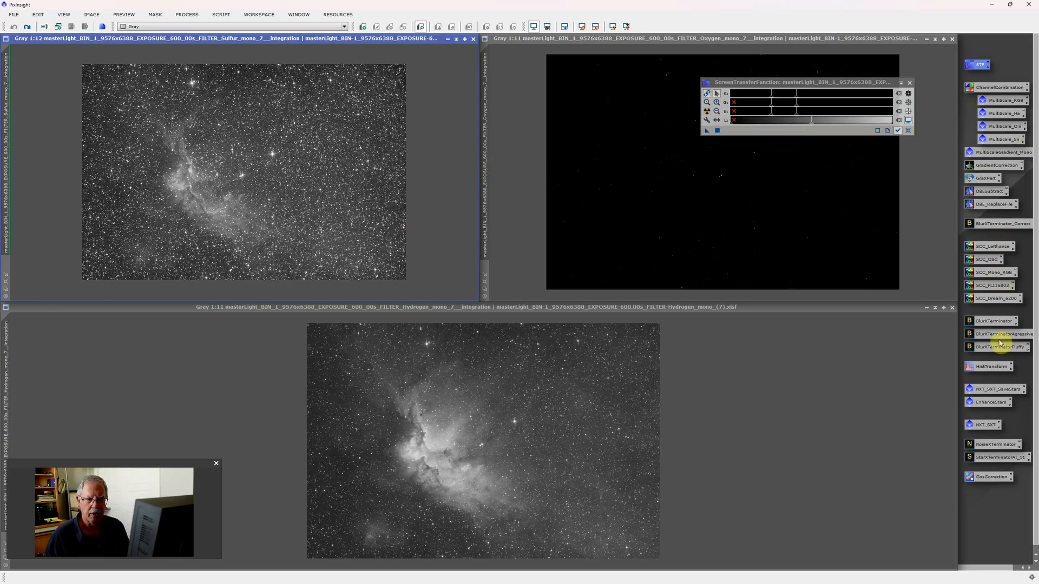
{"action": "double_click", "coordinate": [993, 368]}
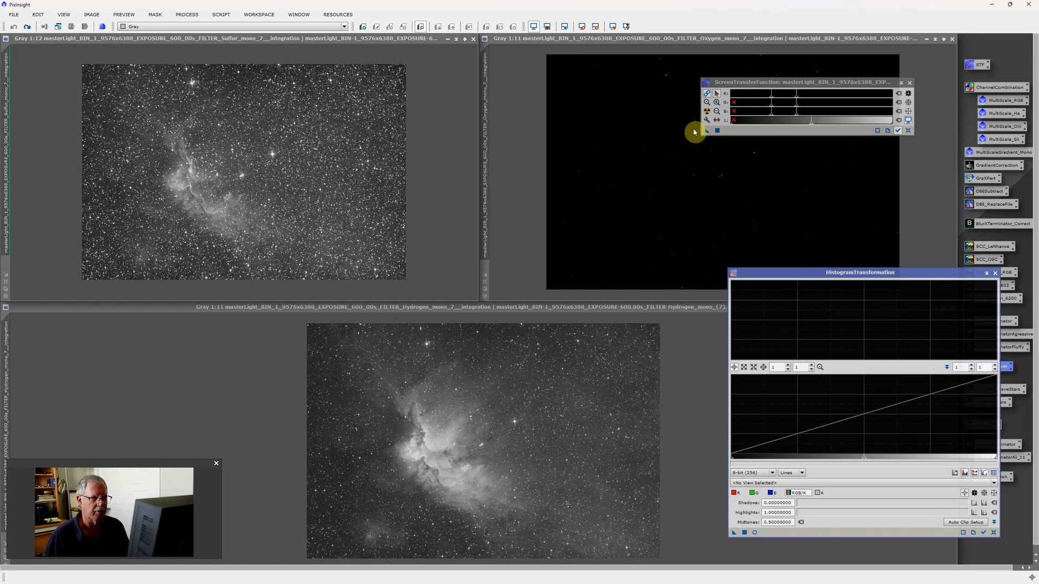
{"action": "left_click_drag", "start_coordinate": [707, 131], "coordinate": [744, 536]}
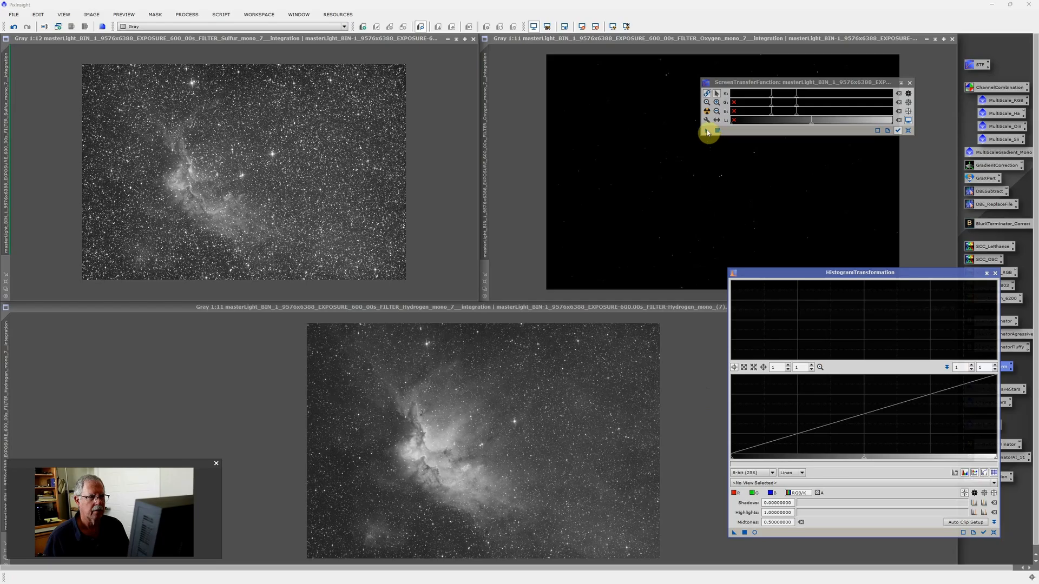
{"action": "left_click_drag", "start_coordinate": [708, 132], "coordinate": [395, 242]}
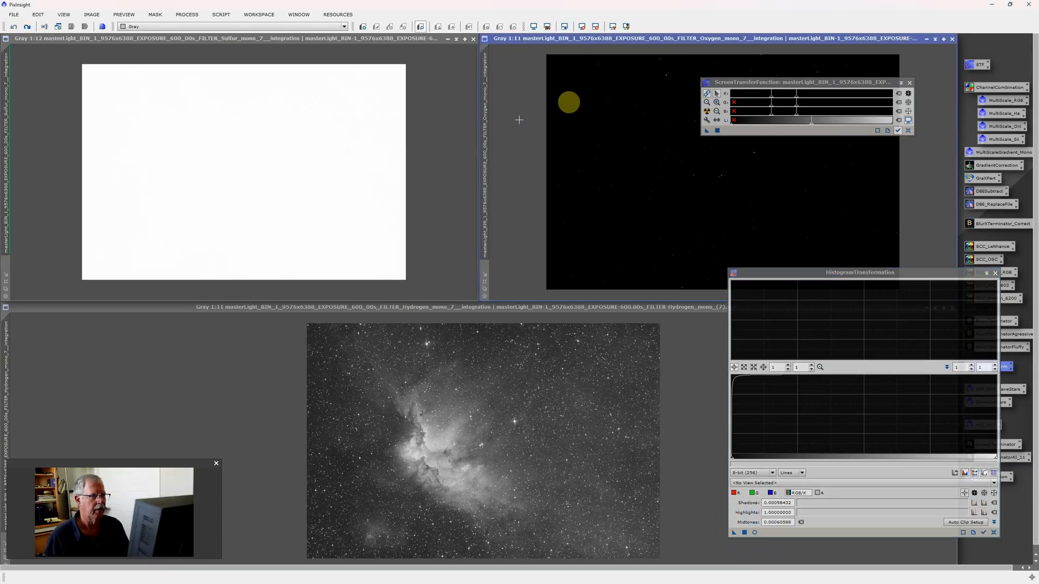
Apply the oxygen image's own auto-stretch permanently through HistogramTransformation, and close both stretching process windows.
{"action": "left_click", "coordinate": [708, 112]}
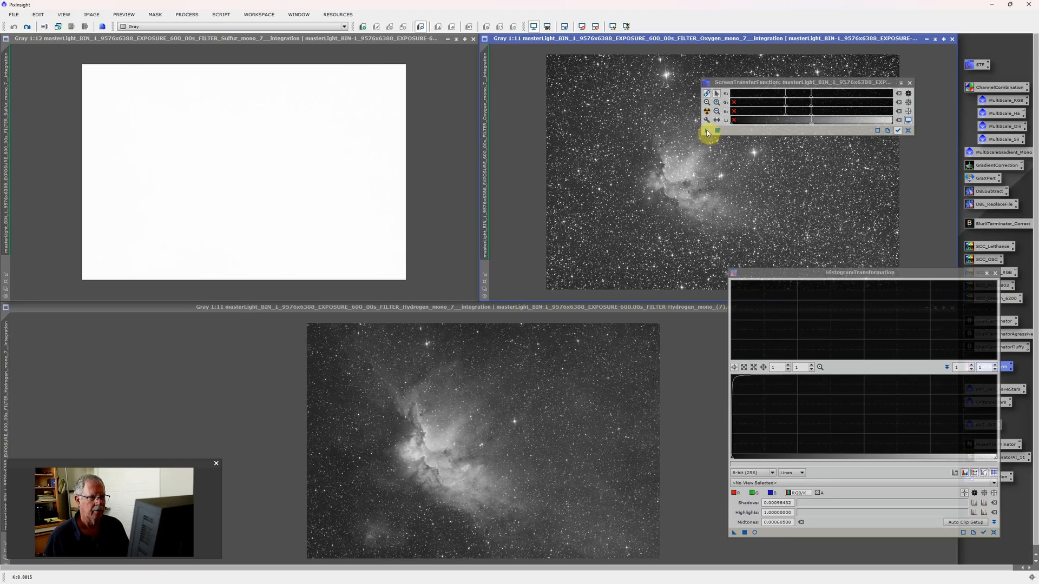
{"action": "left_click_drag", "start_coordinate": [707, 129], "coordinate": [787, 533]}
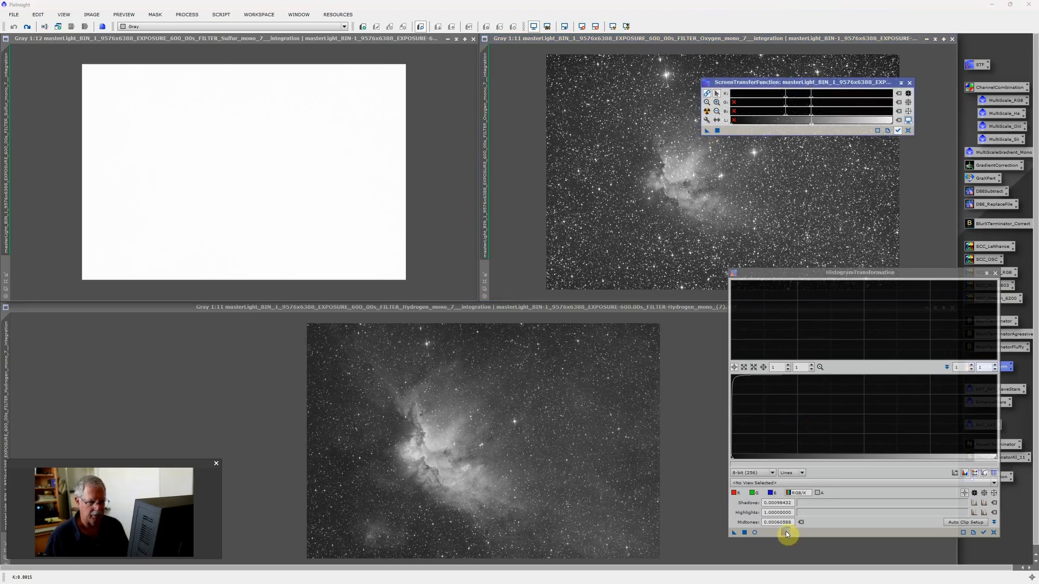
{"action": "left_click_drag", "start_coordinate": [786, 535], "coordinate": [773, 536]}
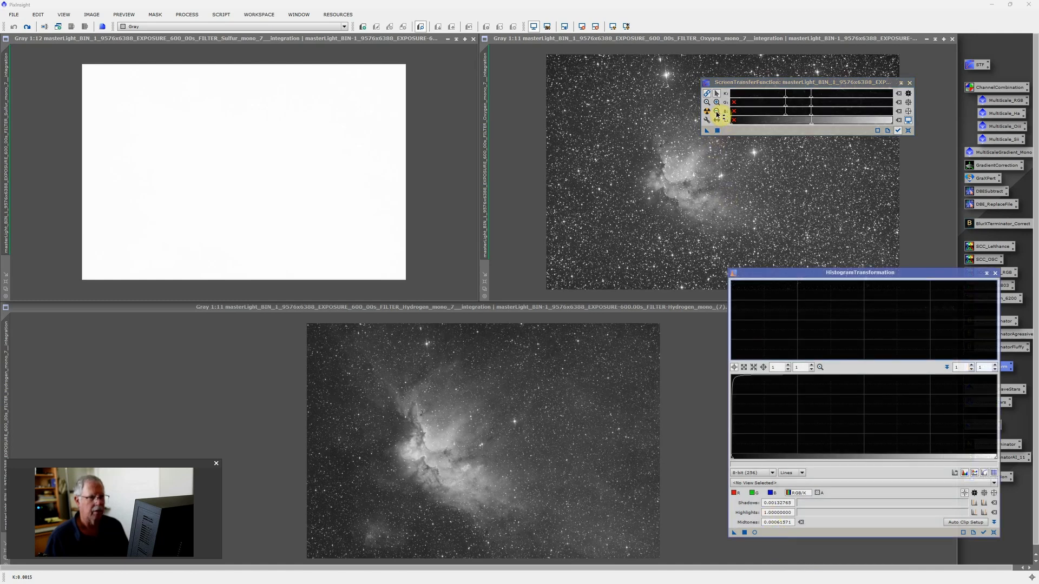
{"action": "left_click_drag", "start_coordinate": [708, 132], "coordinate": [803, 532]}
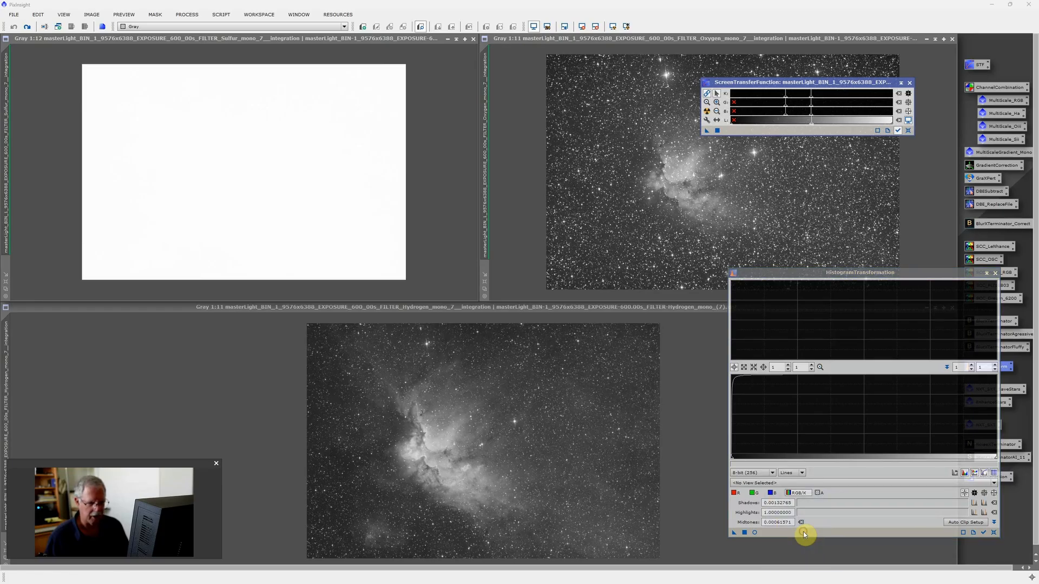
{"action": "left_click", "coordinate": [746, 533]}
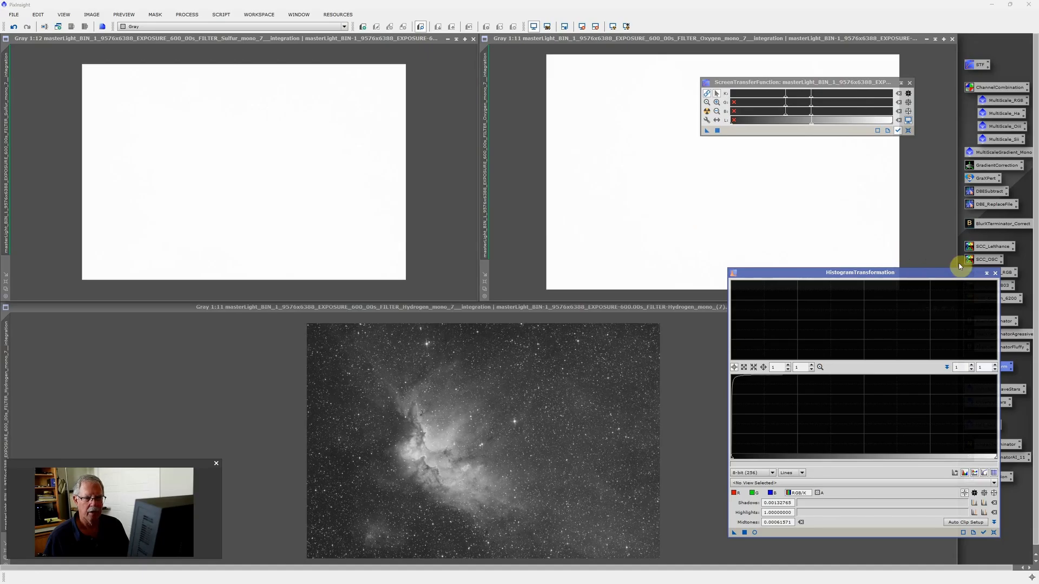
{"action": "left_click", "coordinate": [995, 274]}
{"action": "left_click", "coordinate": [910, 83]}
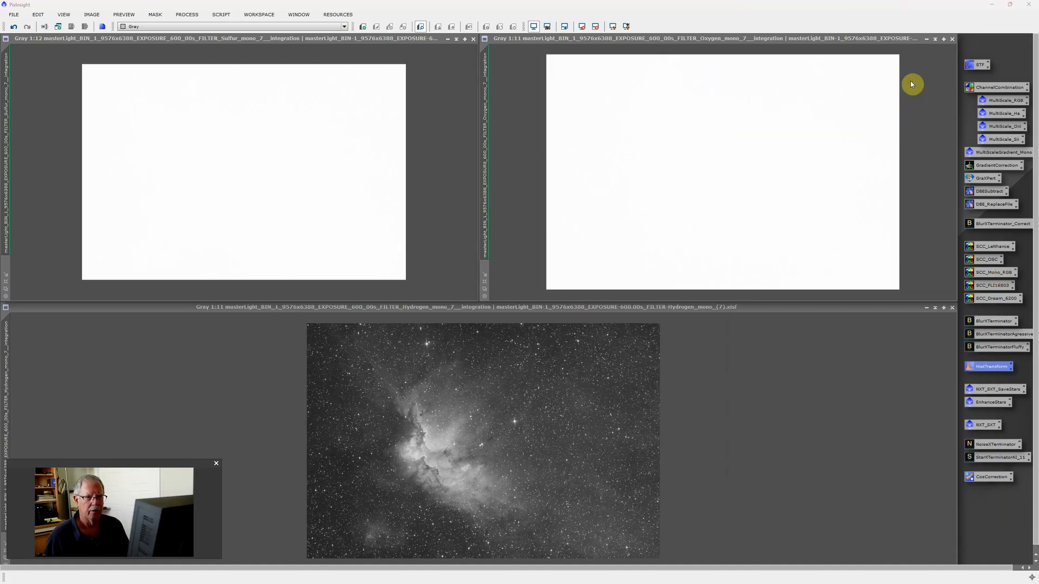
Remove the temporary screen stretch from the oxygen and sulfur images.
{"action": "key", "text": "F12"}
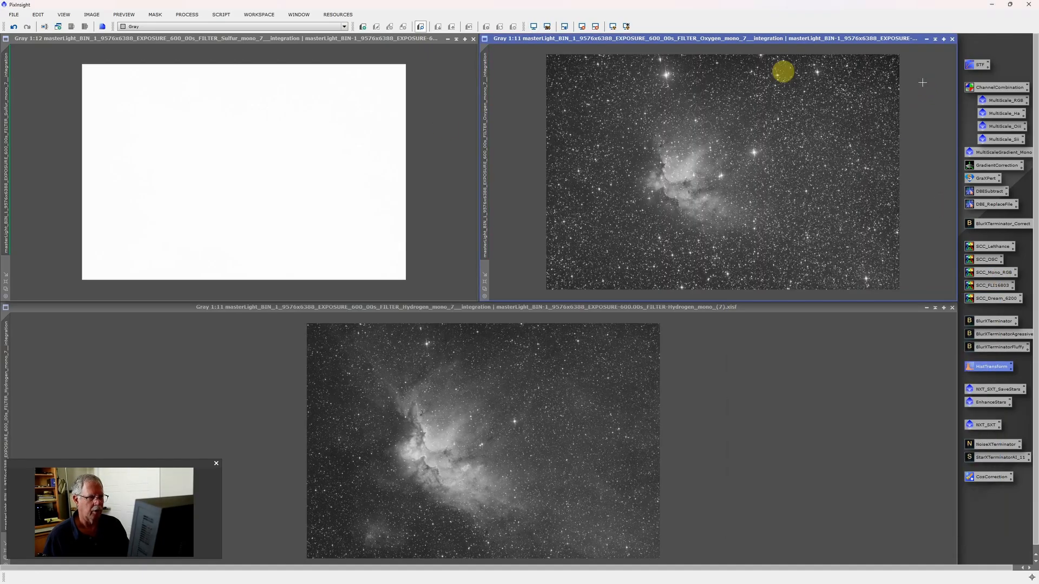
{"action": "left_click", "coordinate": [446, 135]}
{"action": "key", "text": "F12"}
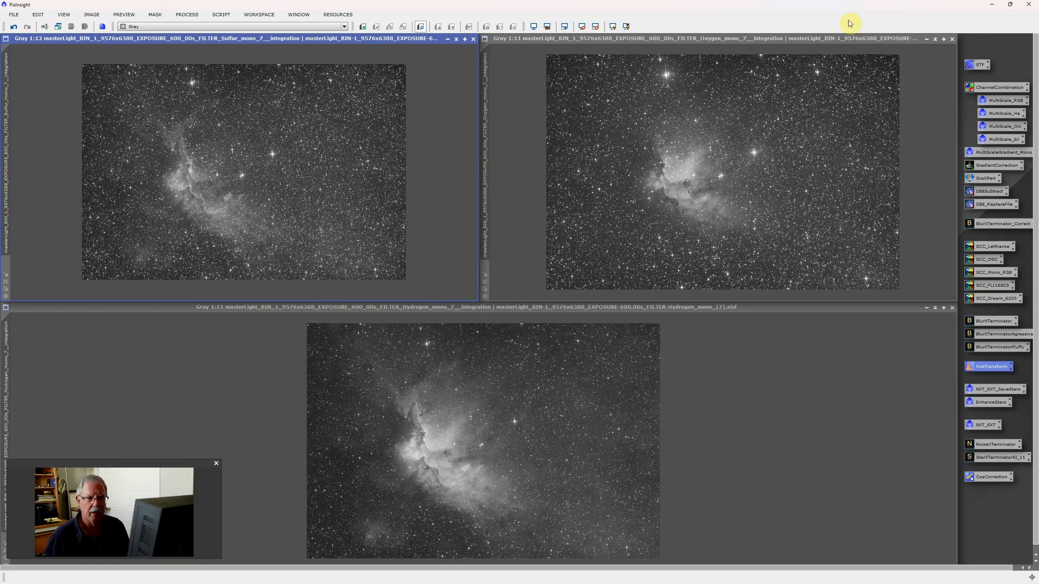
Create an RGB image with ChannelCombination from sulfur as R, hydrogen as G and oxygen as B, and close the process window.
{"action": "double_click", "coordinate": [995, 87]}
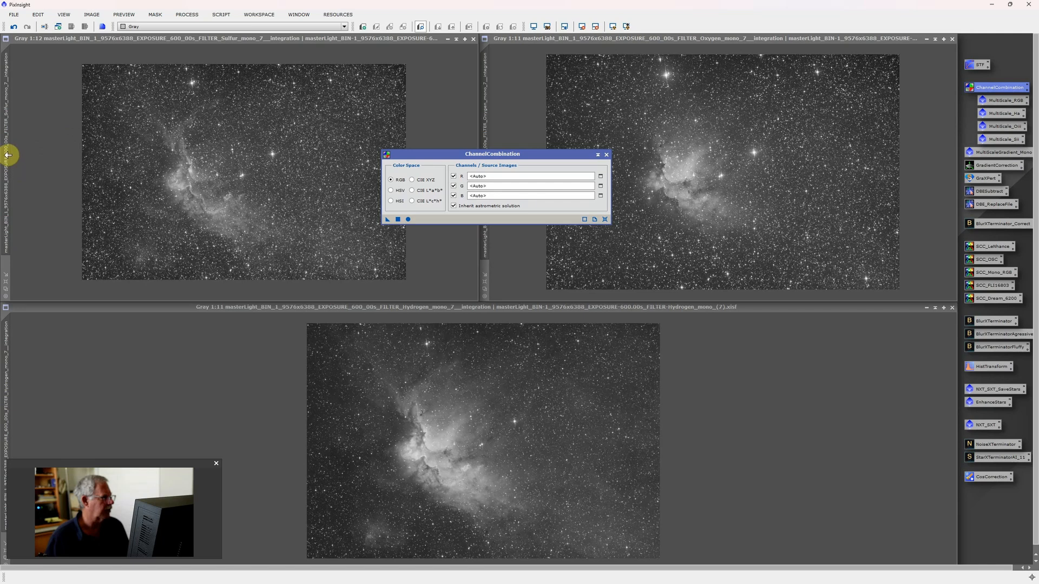
{"action": "left_click_drag", "start_coordinate": [9, 155], "coordinate": [535, 177]}
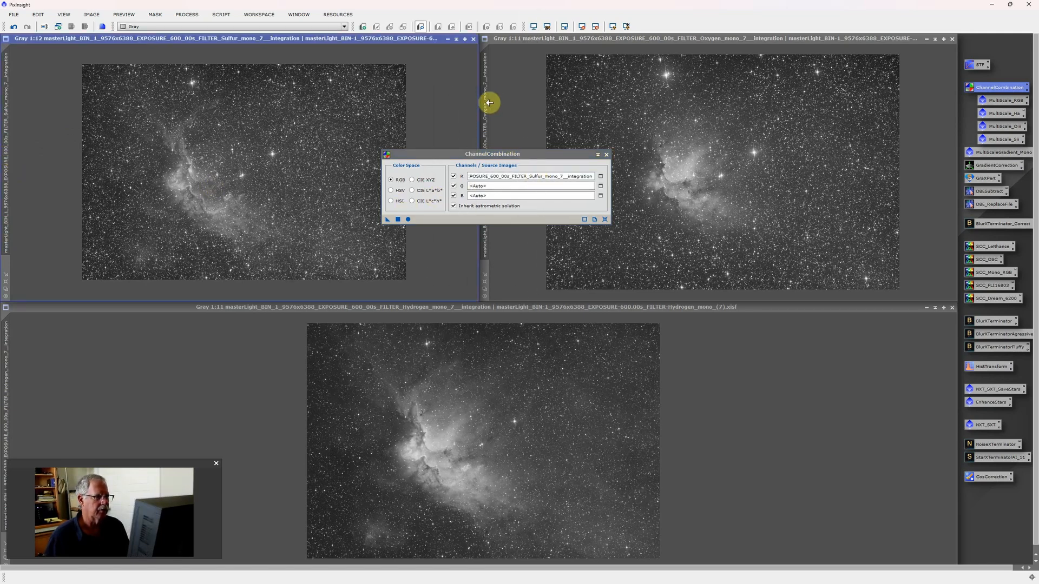
{"action": "left_click_drag", "start_coordinate": [487, 105], "coordinate": [506, 198]}
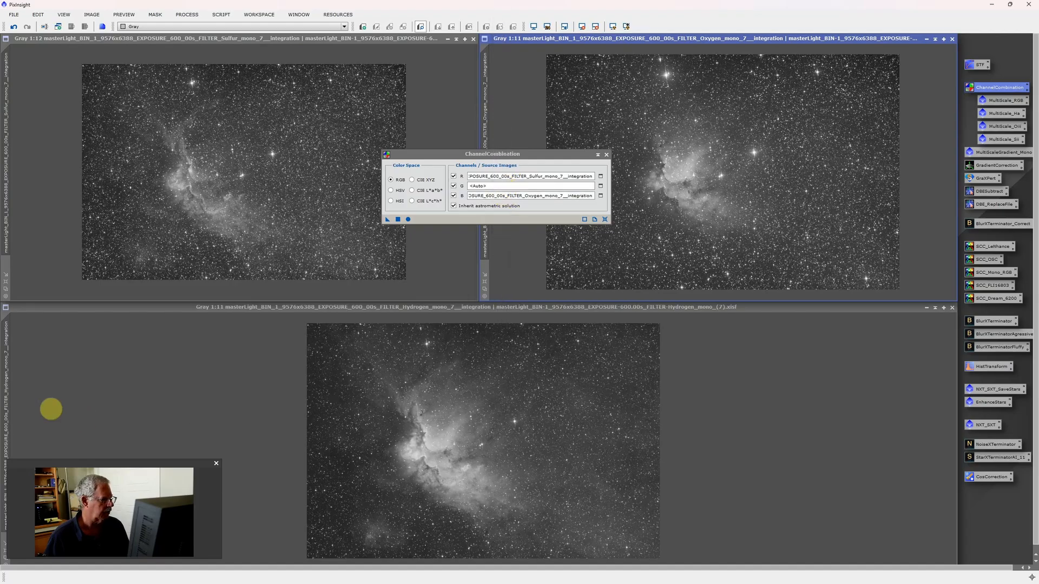
{"action": "left_click_drag", "start_coordinate": [6, 388], "coordinate": [502, 186]}
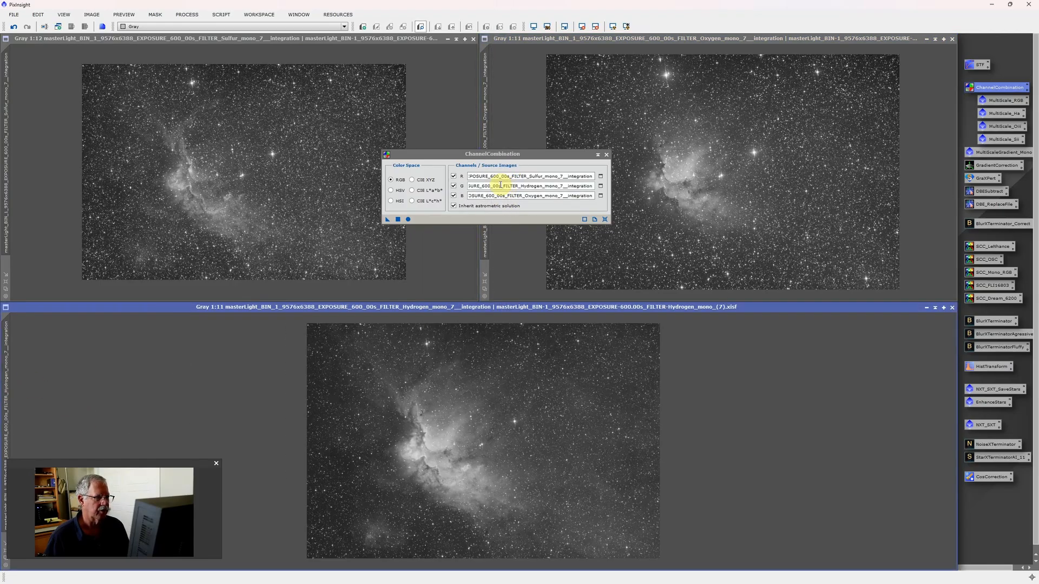
{"action": "left_click", "coordinate": [409, 219]}
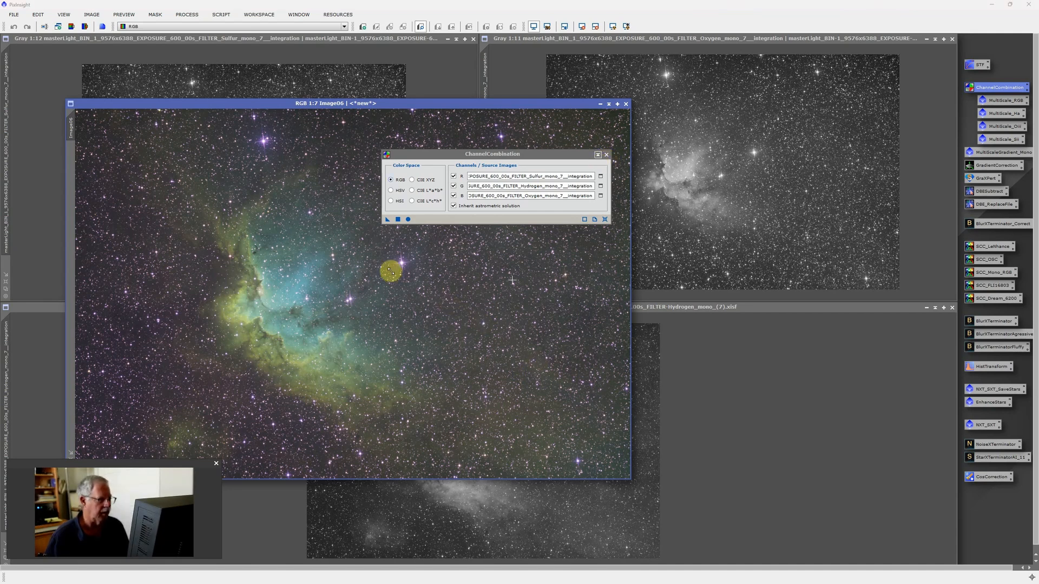
{"action": "left_click", "coordinate": [607, 154]}
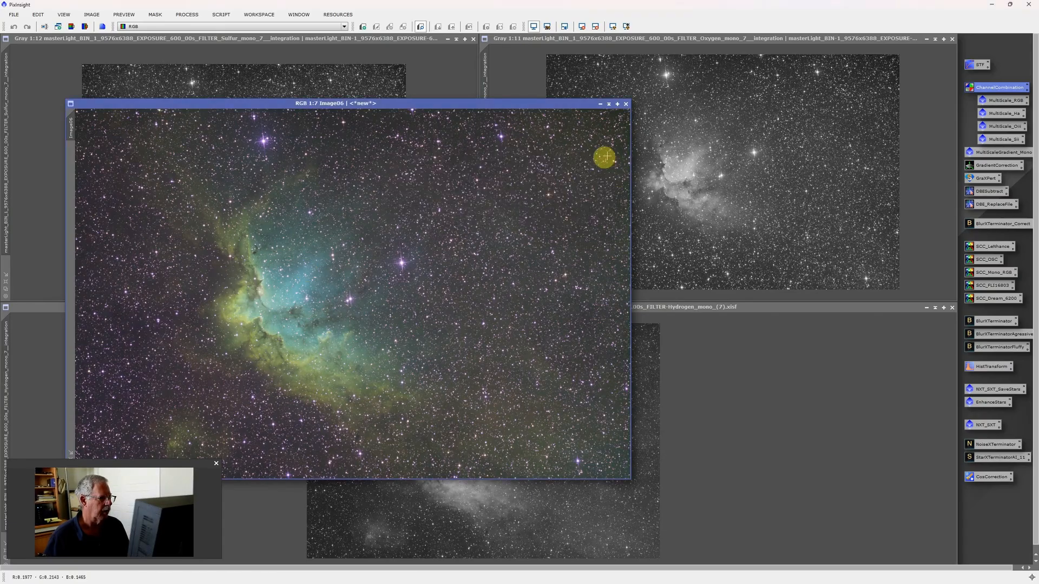
Run the CorrectMagentaStars script on the combined colour image with an amount of 0.80 and lightness preserved.
{"action": "left_click", "coordinate": [222, 15]}
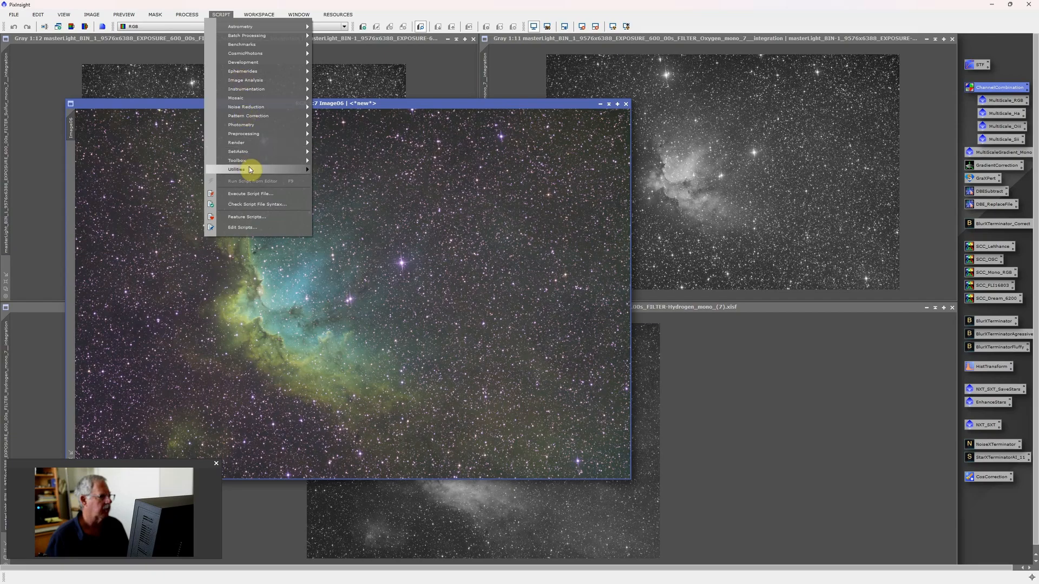
{"action": "mouse_move", "coordinate": [249, 170]}
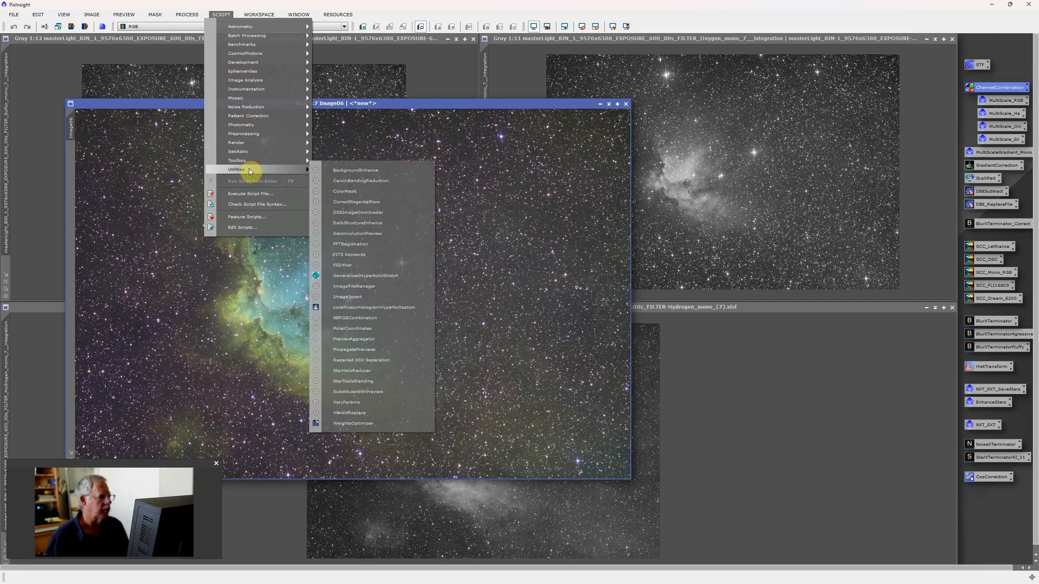
{"action": "left_click", "coordinate": [360, 203]}
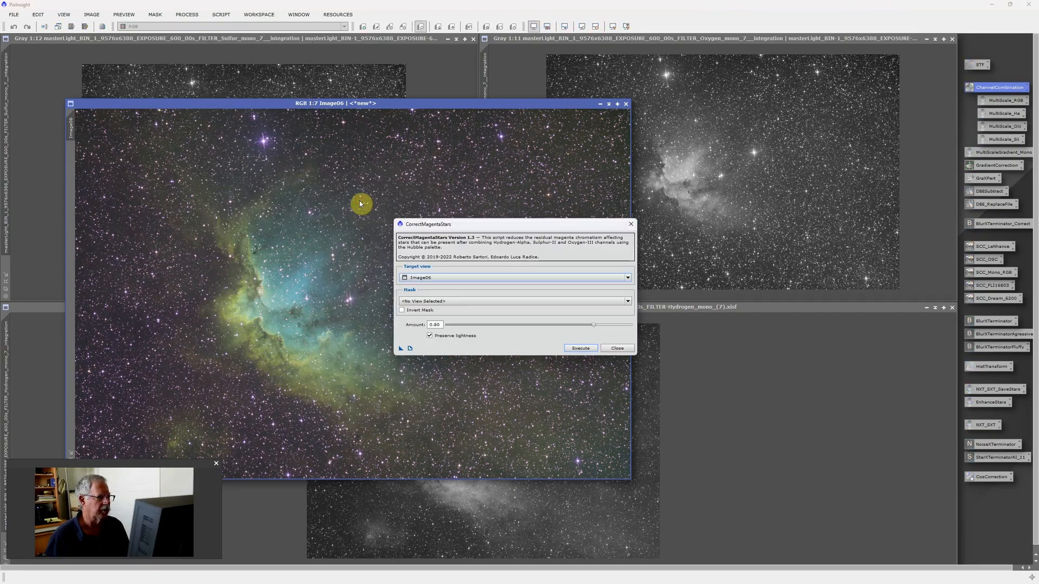
{"action": "left_click", "coordinate": [588, 349]}
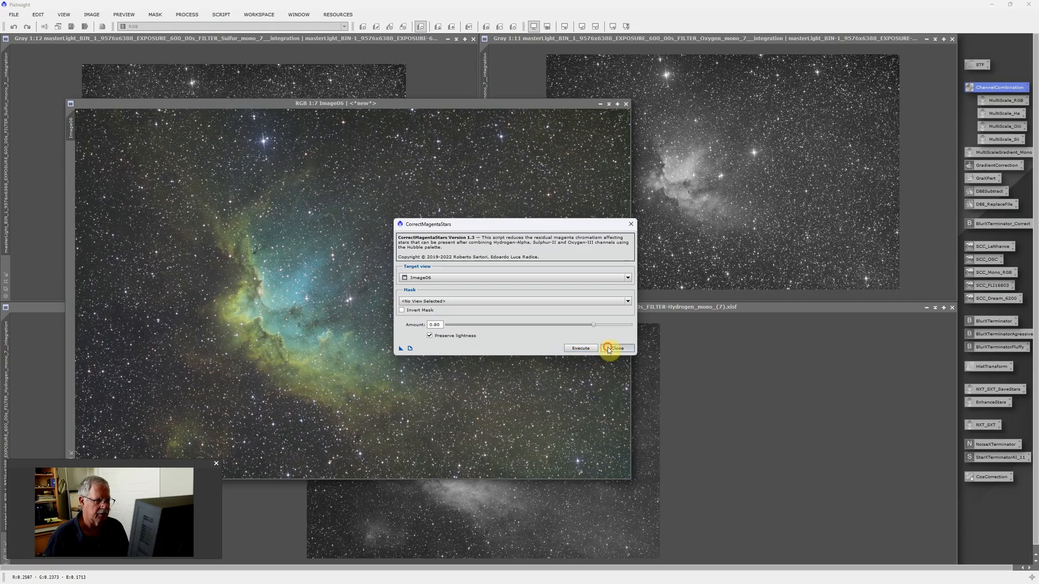
Close the CorrectMagentaStars script and switch to Photoshop.
{"action": "left_click", "coordinate": [609, 348]}
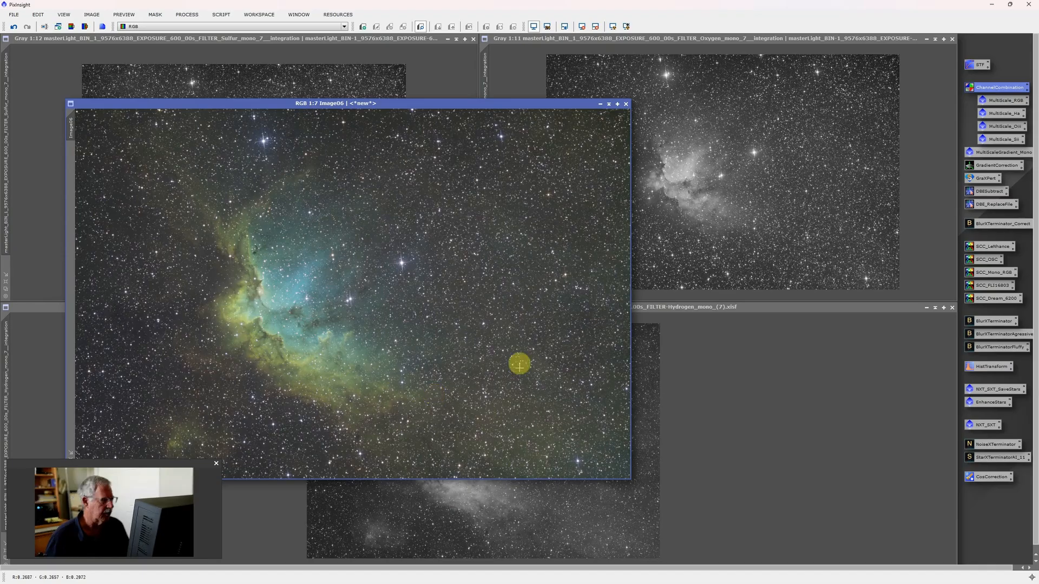
{"action": "mouse_move", "coordinate": [636, 582]}
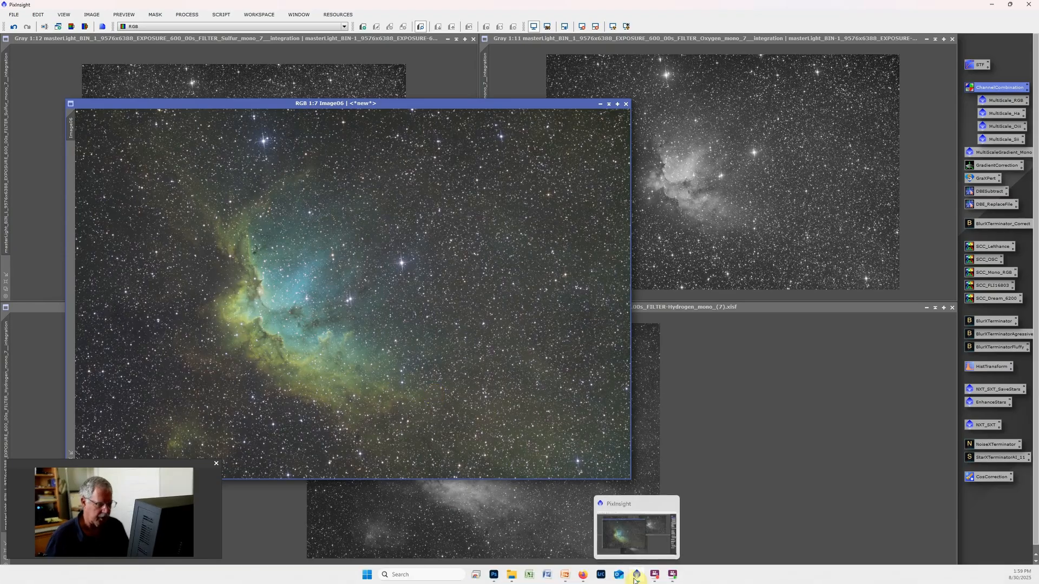
{"action": "left_click", "coordinate": [494, 576]}
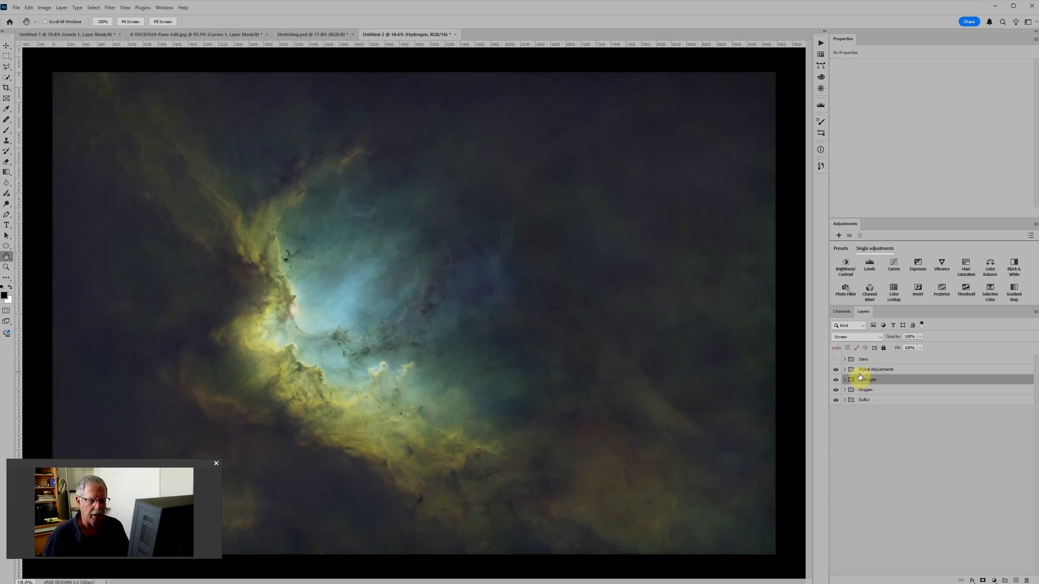
View the Sulfur, Oxygen and Hydrogen groups in isolation one after another, and compare the composite with and without the Stars group.
{"action": "left_click", "coordinate": [867, 401]}
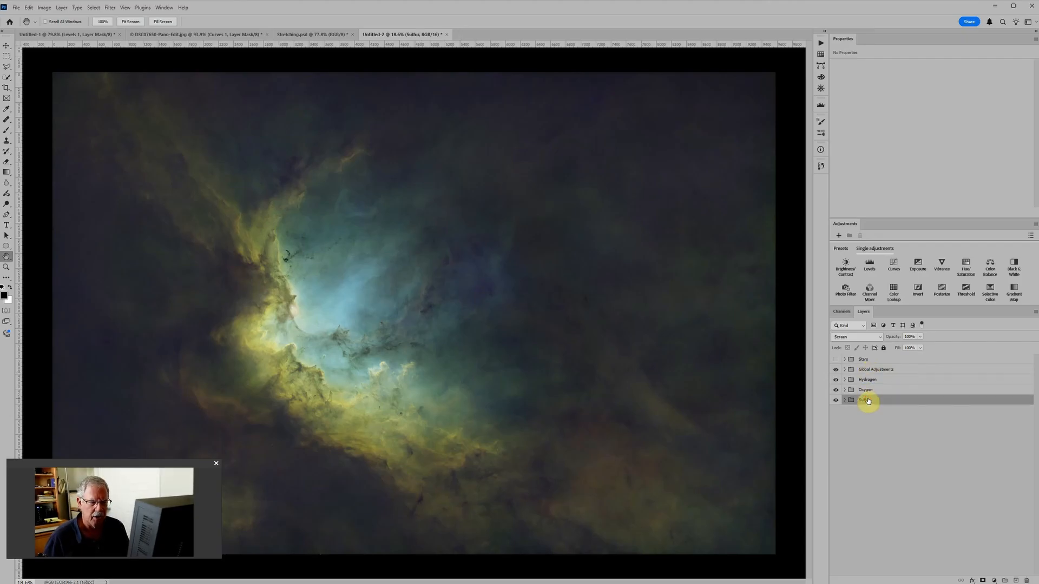
{"action": "left_click", "coordinate": [836, 400], "text": "alt"}
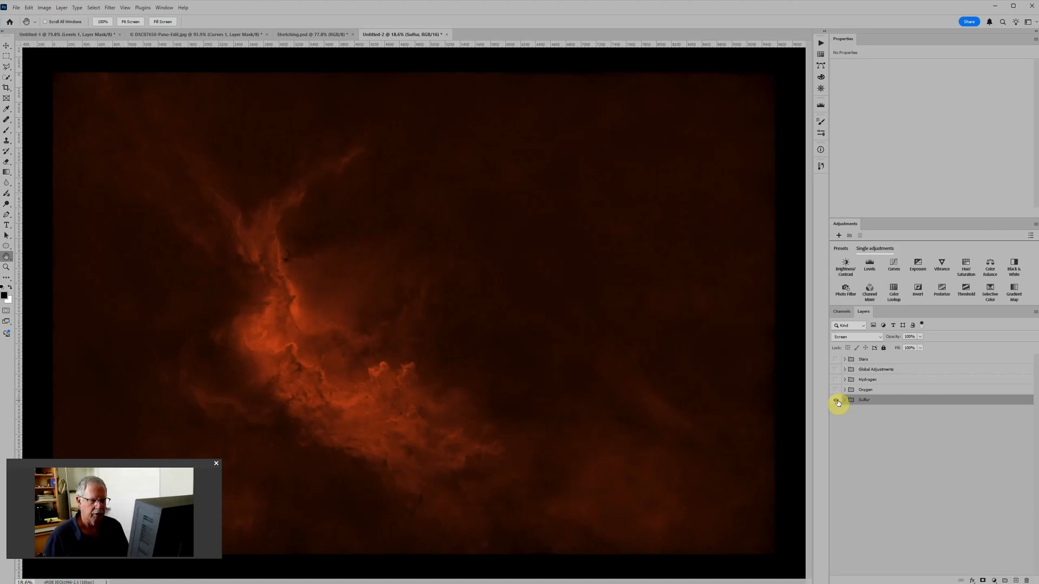
{"action": "left_click", "coordinate": [837, 401], "text": "alt"}
{"action": "left_click", "coordinate": [837, 390], "text": "alt"}
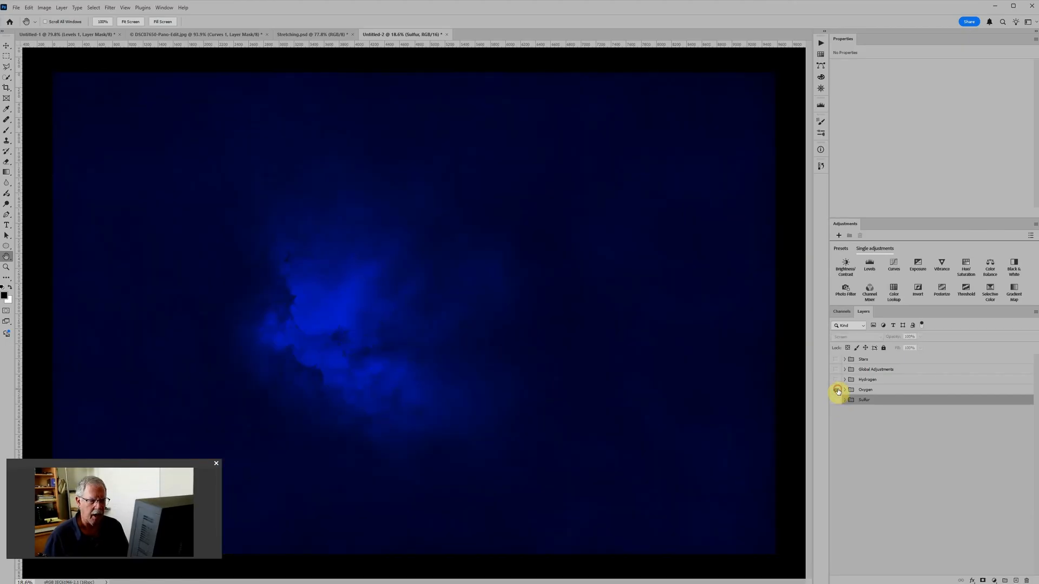
{"action": "left_click", "coordinate": [837, 391], "text": "alt"}
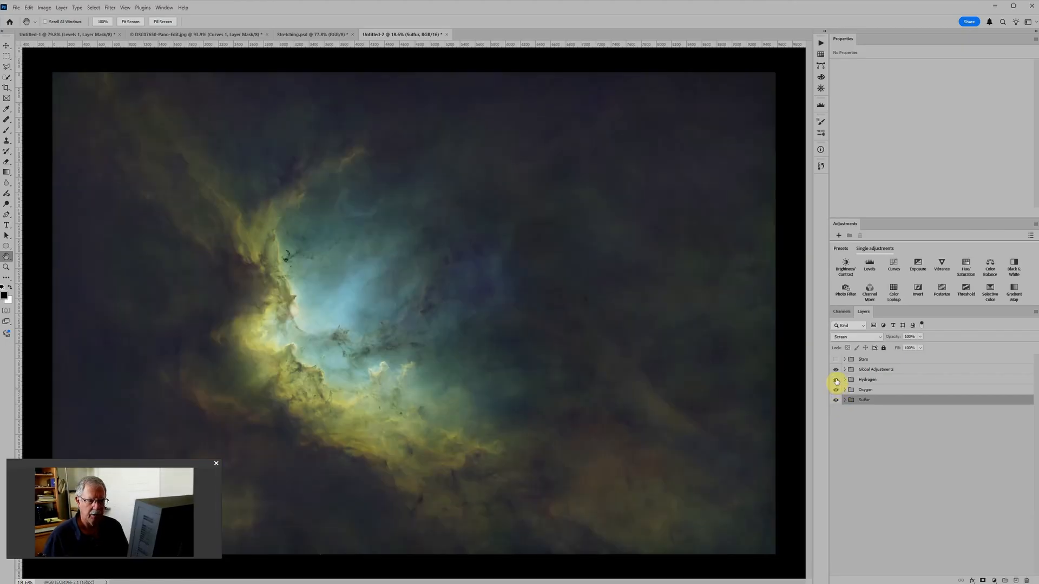
{"action": "left_click", "coordinate": [837, 381], "text": "alt"}
{"action": "left_click", "coordinate": [837, 381], "text": "alt"}
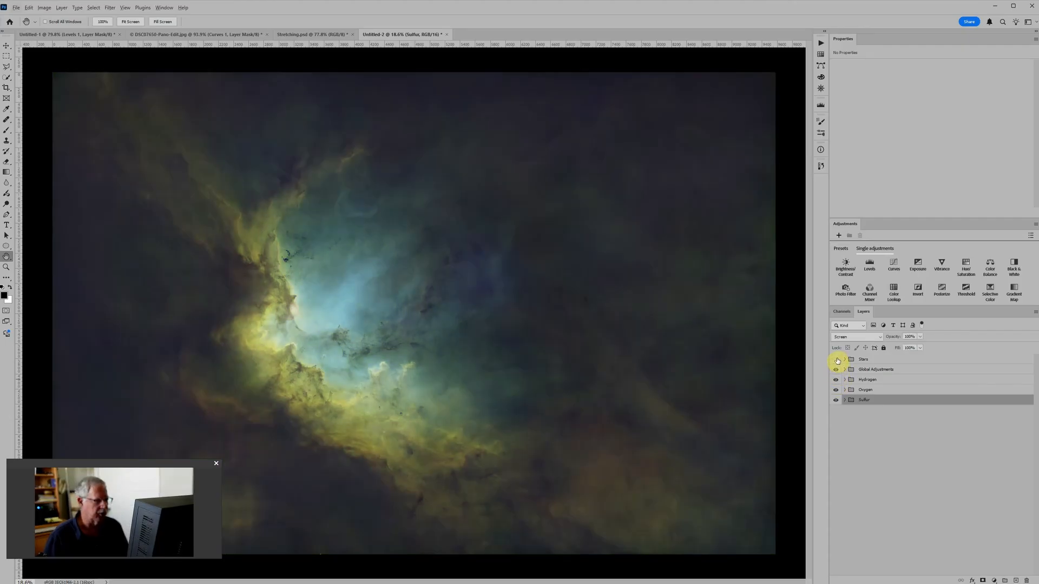
{"action": "left_click", "coordinate": [837, 360]}
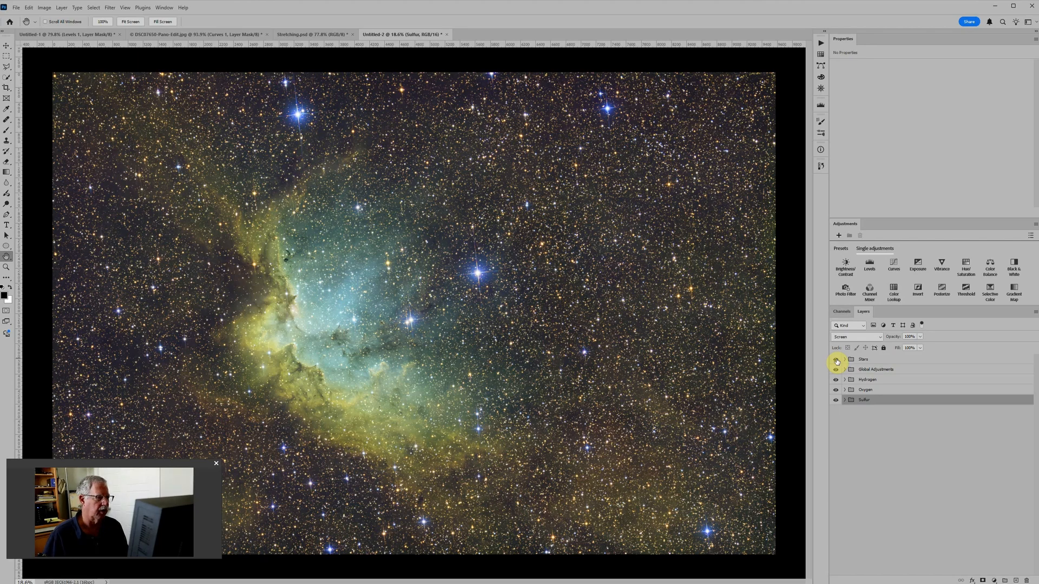
{"action": "left_click", "coordinate": [836, 360]}
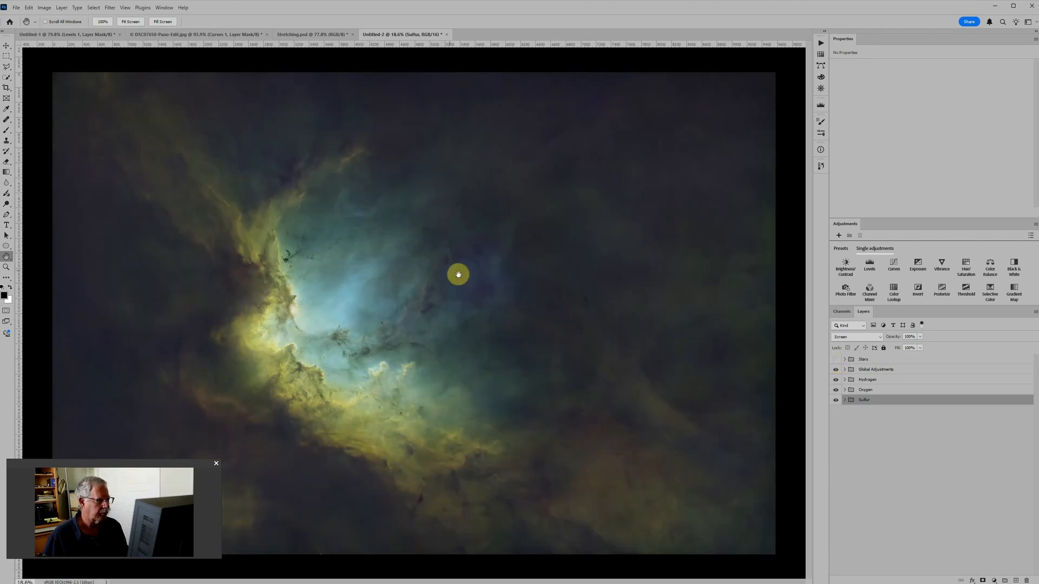
Try shifting the midtones towards red in the Color Balance adjustment of the Global Adjustments group.
{"action": "scroll", "coordinate": [642, 336], "scroll_direction": "down", "scroll_amount": 2}
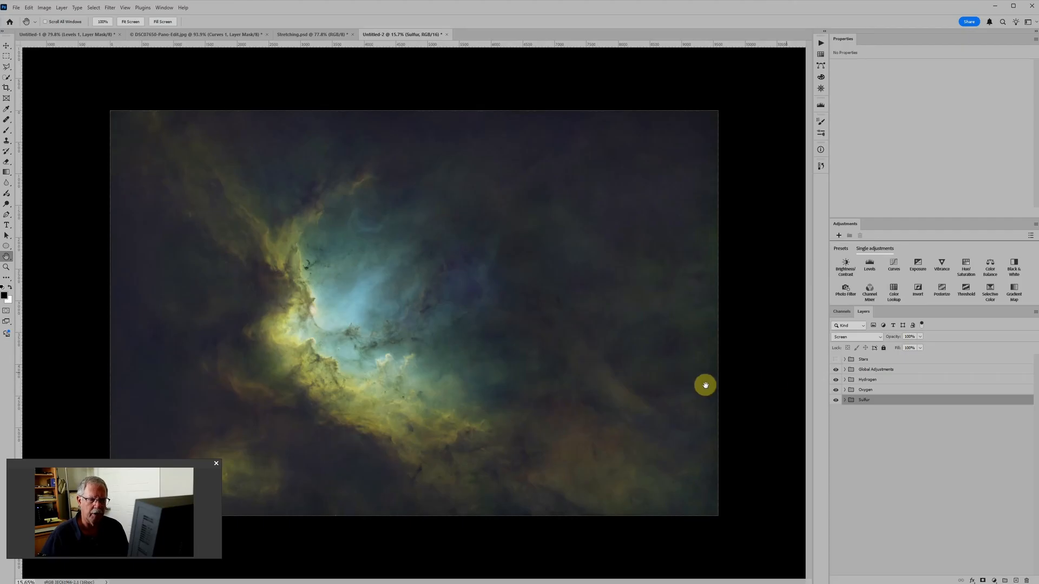
{"action": "left_click", "coordinate": [844, 370]}
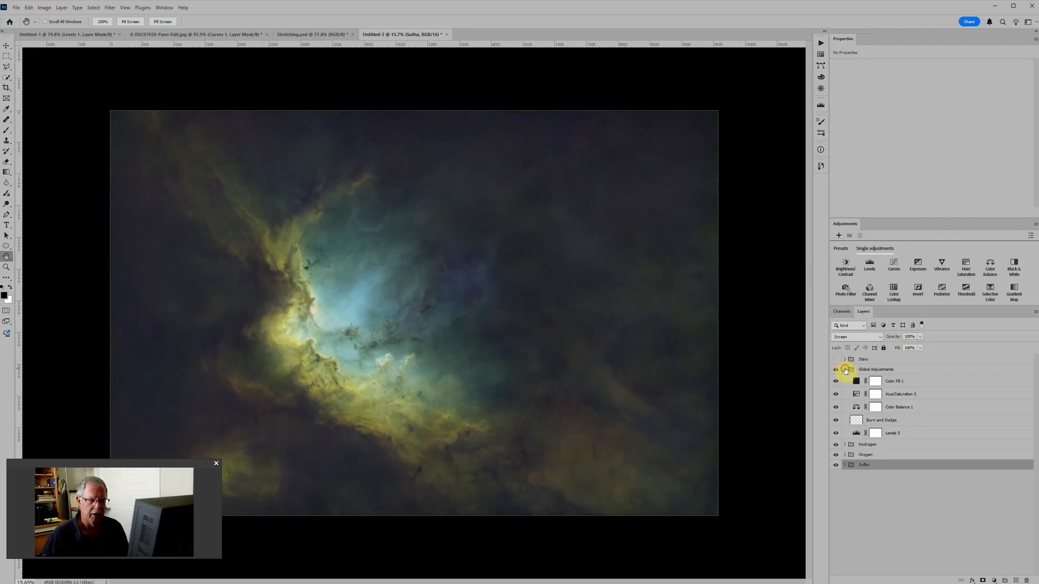
{"action": "left_click", "coordinate": [858, 407]}
{"action": "left_click_drag", "start_coordinate": [920, 84], "coordinate": [926, 85]}
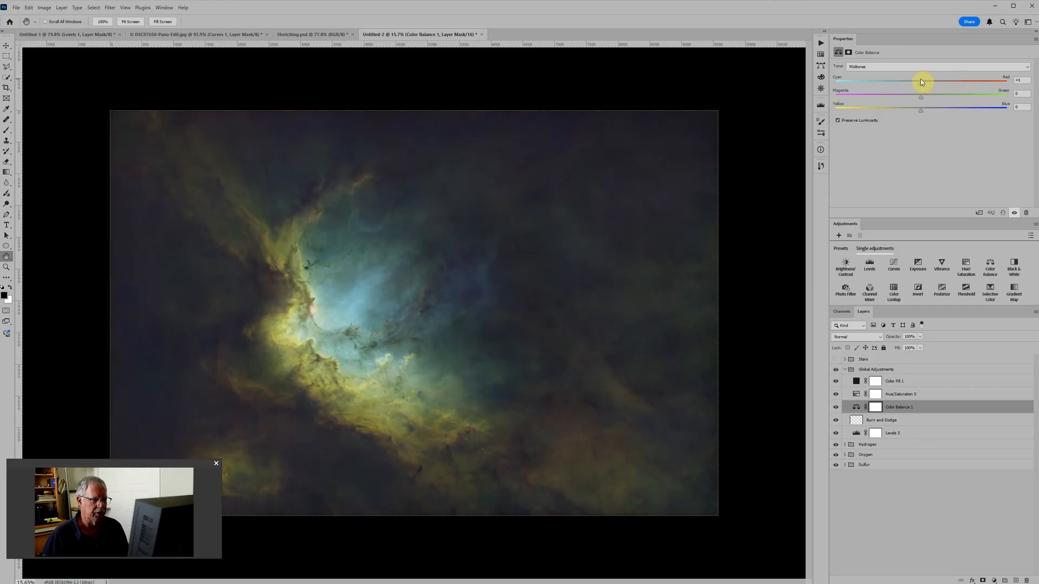
{"action": "left_click_drag", "start_coordinate": [945, 85], "coordinate": [946, 84]}
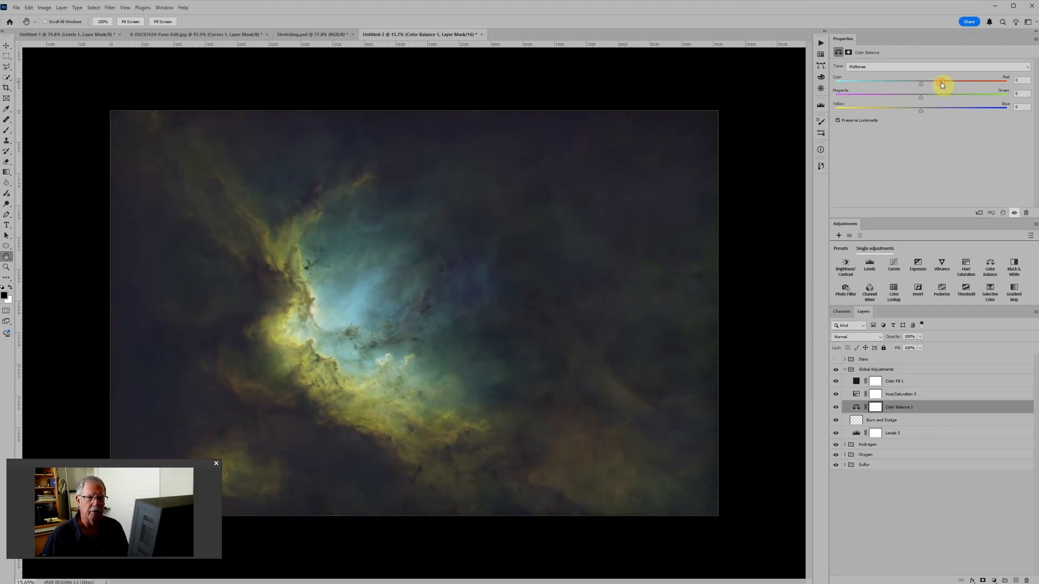
Try a hue of +15 and saturation of +22 in the global Hue/Saturation adjustment, reset it, and collapse the group.
{"action": "left_click", "coordinate": [858, 396]}
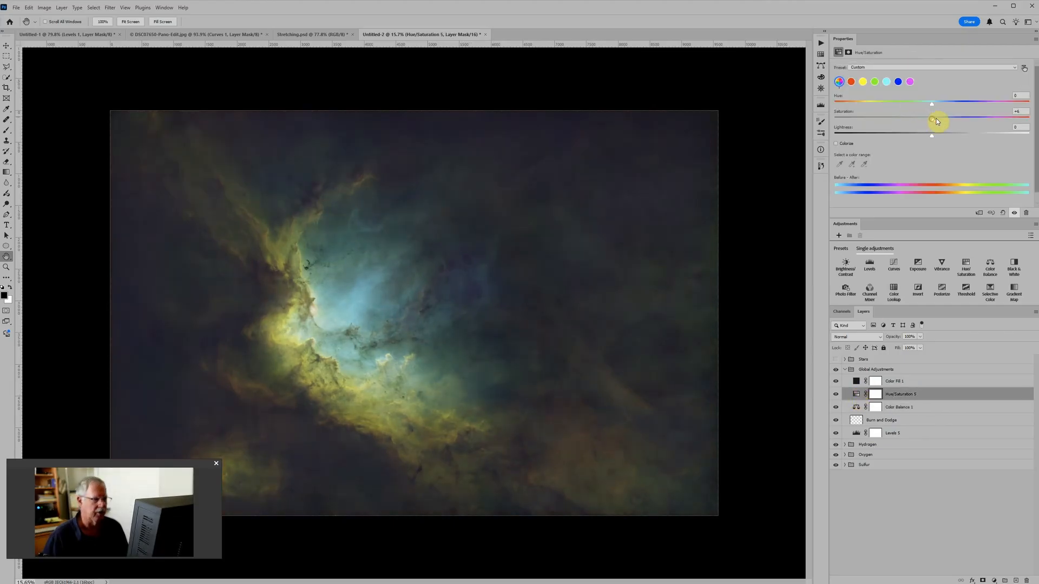
{"action": "mouse_move", "coordinate": [938, 121]}
{"action": "left_mouse_down"}
{"action": "mouse_move", "coordinate": [958, 111]}
{"action": "mouse_move", "coordinate": [936, 104]}
{"action": "mouse_move", "coordinate": [951, 102]}
{"action": "mouse_move", "coordinate": [940, 111]}
{"action": "left_mouse_up"}
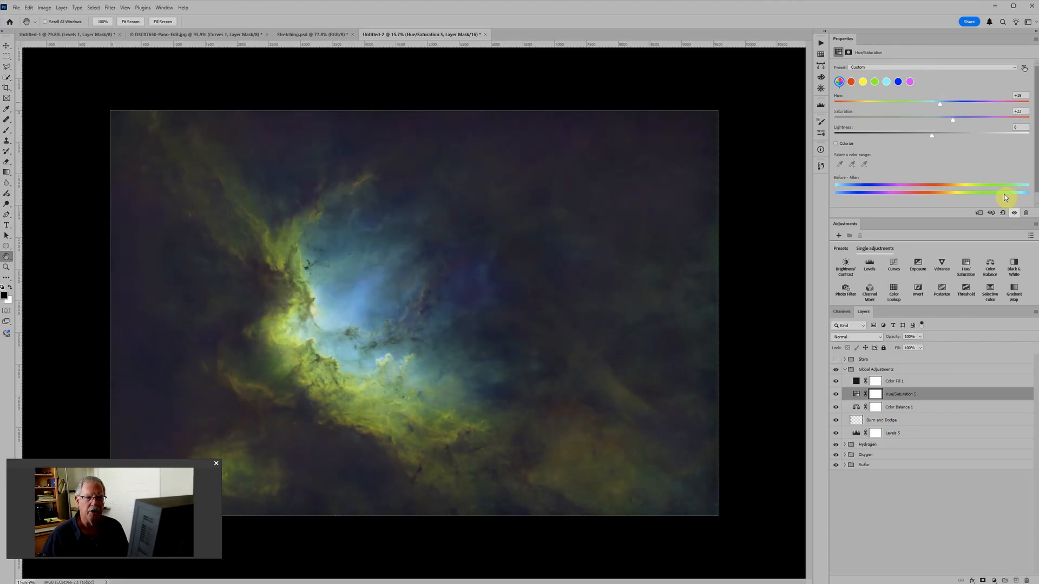
{"action": "left_click", "coordinate": [999, 212]}
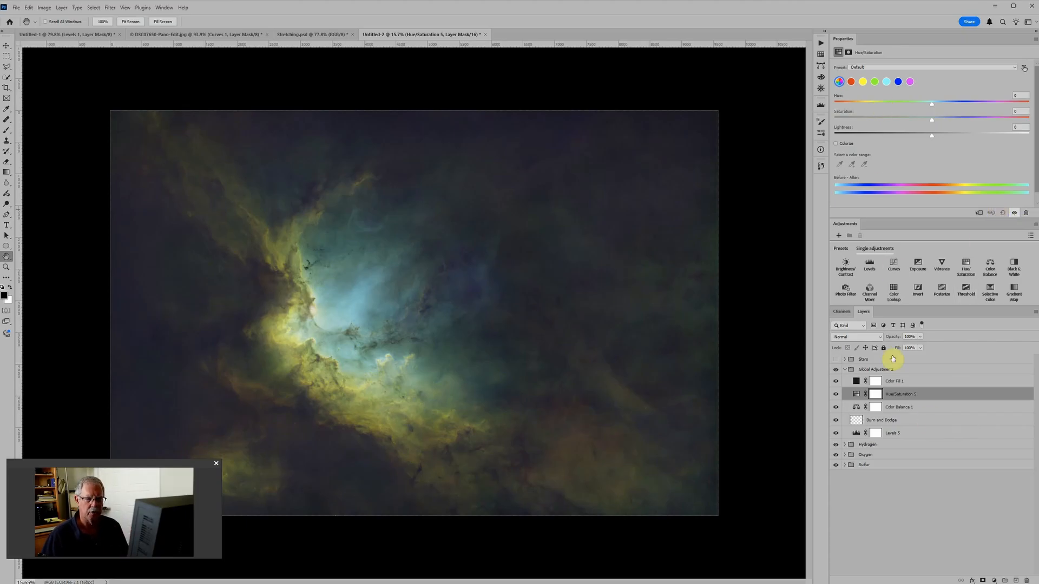
{"action": "left_click", "coordinate": [845, 371]}
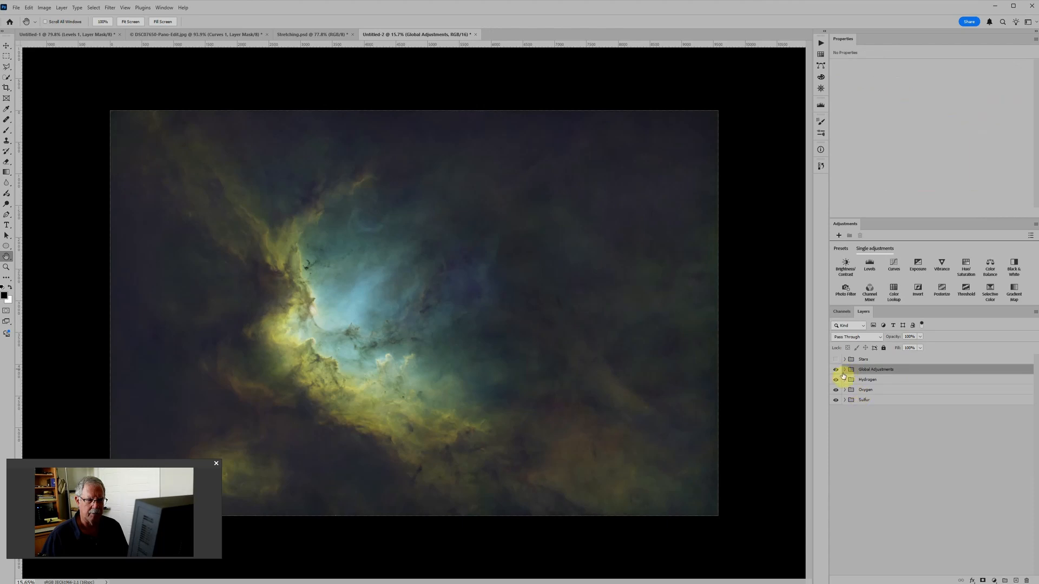
Hide the Global Adjustments, Hydrogen and Oxygen groups, then expand the Sulfur group and switch off its Hue/Saturation layer.
{"action": "left_click", "coordinate": [836, 370]}
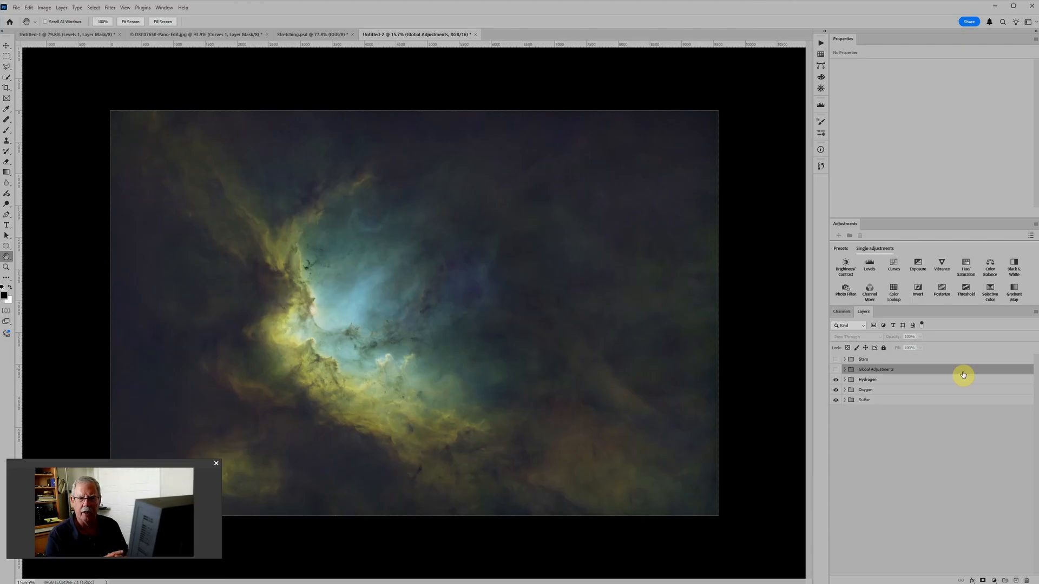
{"action": "left_click", "coordinate": [834, 380]}
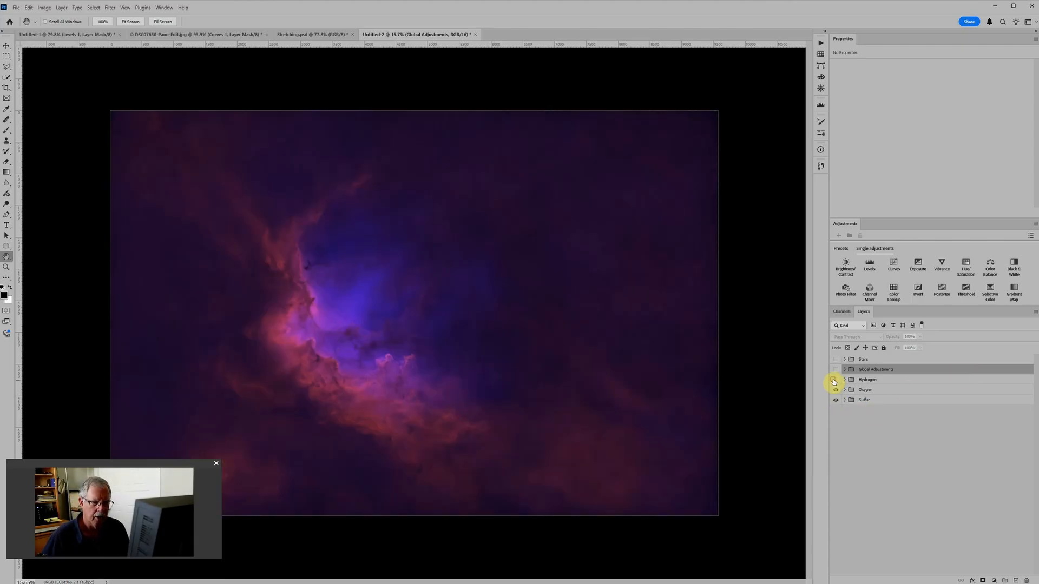
{"action": "left_click", "coordinate": [836, 389]}
{"action": "left_click", "coordinate": [845, 400]}
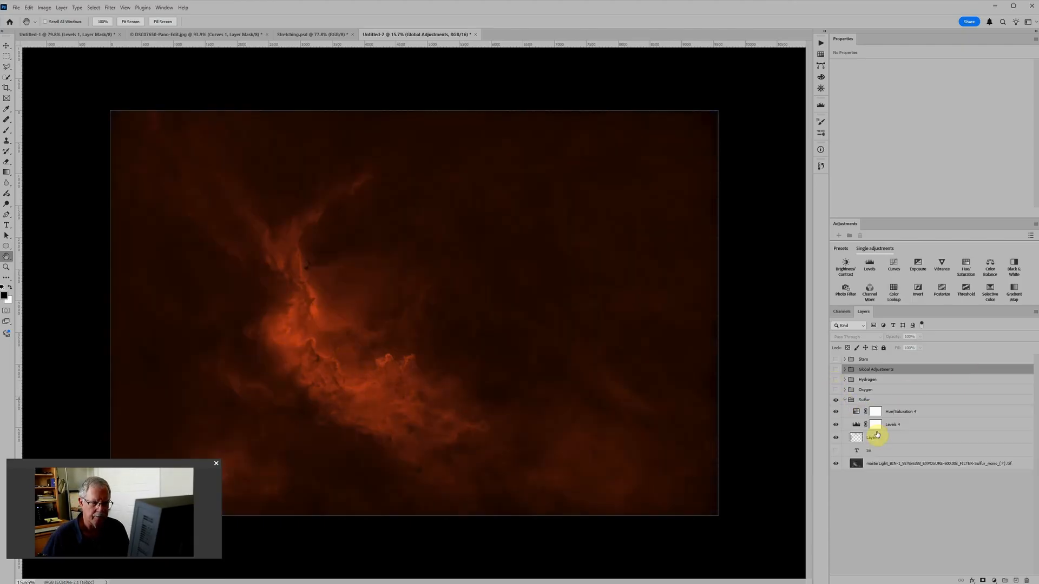
{"action": "left_click", "coordinate": [836, 413]}
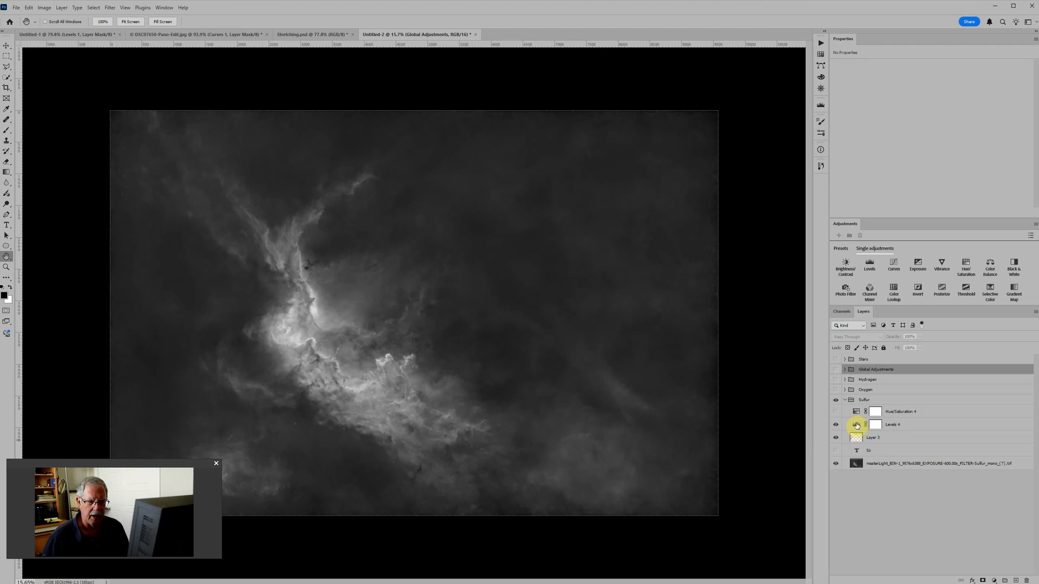
Set the black point to 16 and the white point to 239 in the Sulfur group's Levels layer.
{"action": "left_click", "coordinate": [856, 425]}
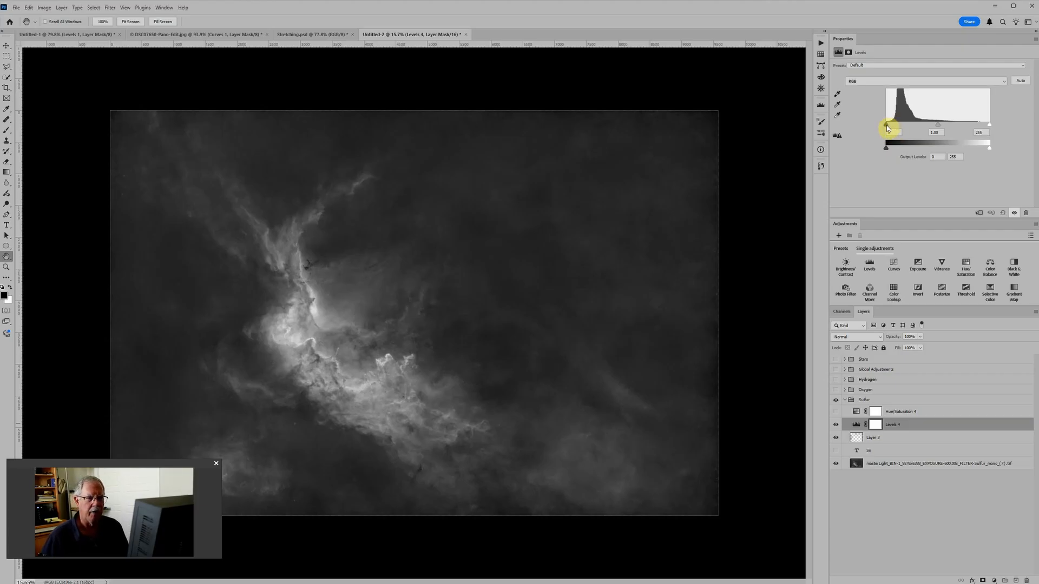
{"action": "left_click_drag", "start_coordinate": [888, 128], "coordinate": [895, 124], "text": "alt"}
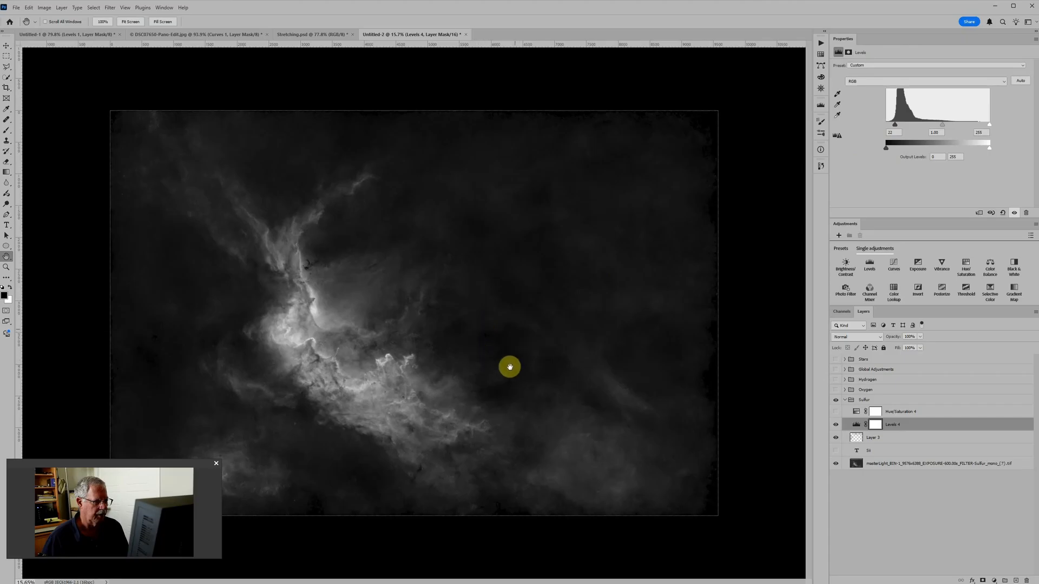
{"action": "left_click_drag", "start_coordinate": [895, 125], "coordinate": [893, 128], "text": "alt"}
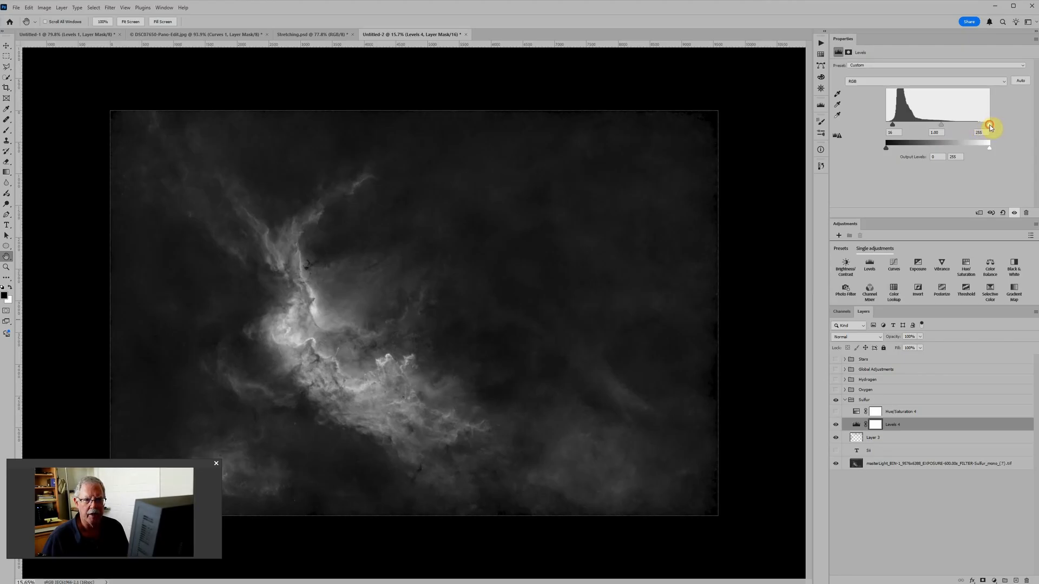
{"action": "left_click_drag", "start_coordinate": [990, 127], "coordinate": [984, 127]}
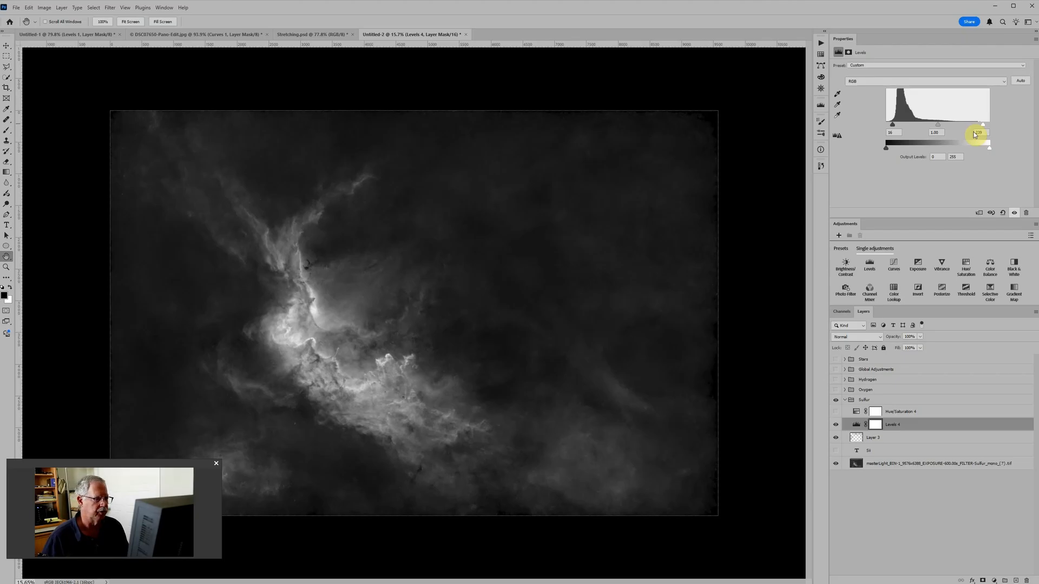
Switch the Sulfur group's Hue/Saturation layer back on, then collapse and hide the group.
{"action": "left_click", "coordinate": [836, 411]}
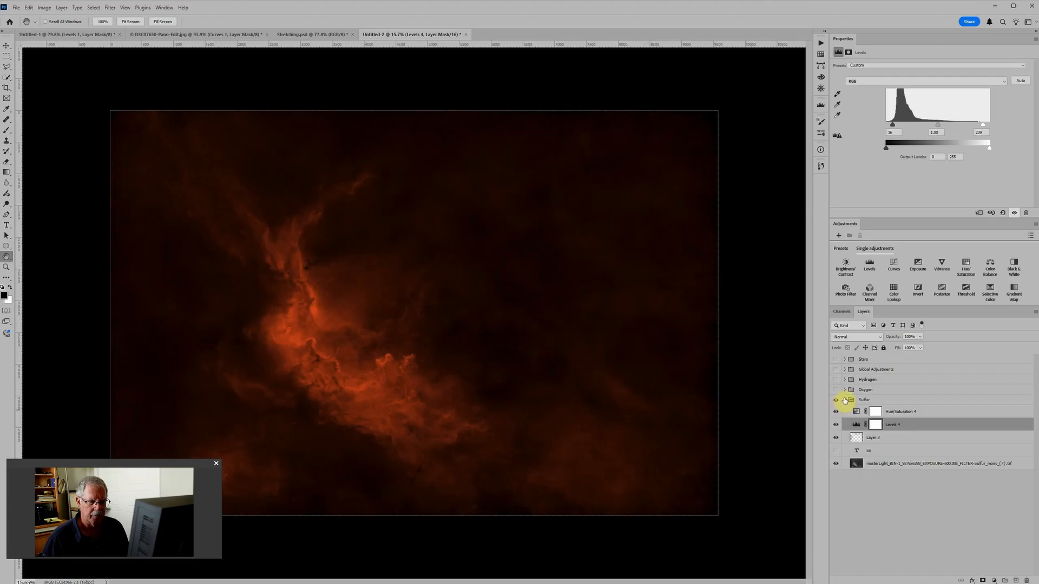
{"action": "left_click", "coordinate": [843, 400]}
{"action": "left_click", "coordinate": [836, 401]}
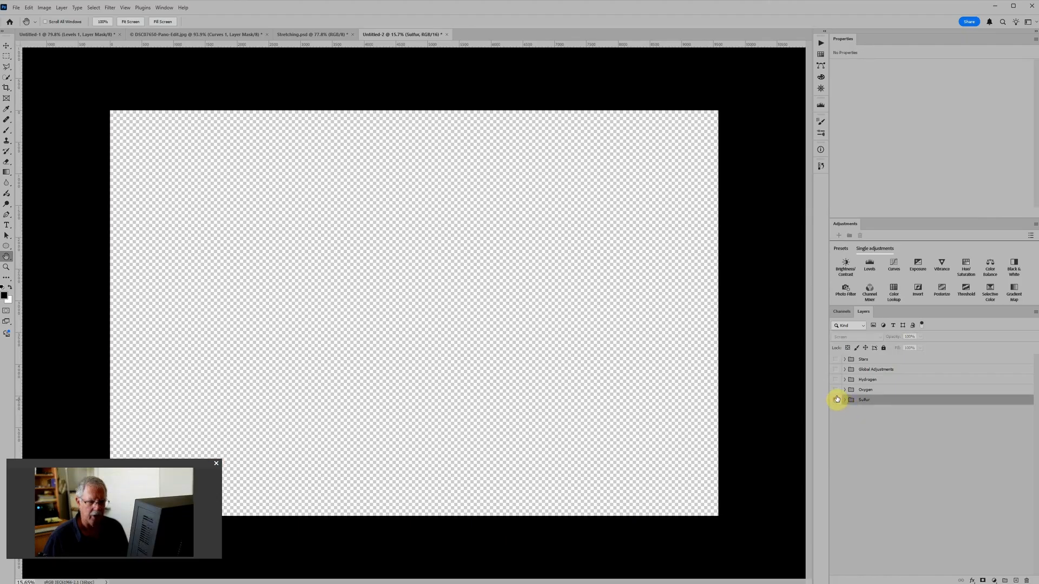
Show and expand the Oxygen group, and switch off its Hue/Saturation layer to display it in grayscale.
{"action": "left_click", "coordinate": [836, 390]}
{"action": "left_click", "coordinate": [847, 391]}
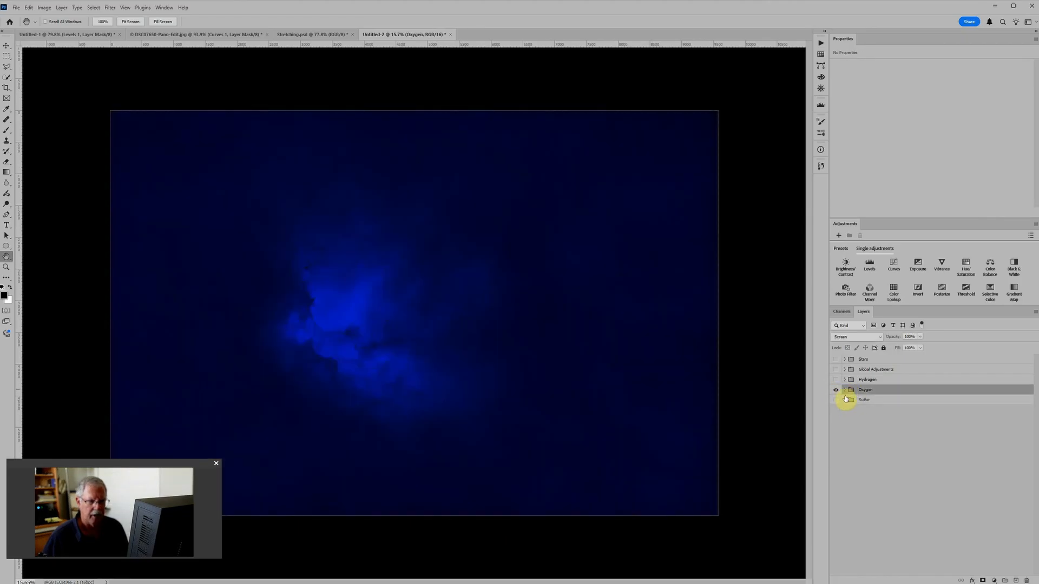
{"action": "left_click", "coordinate": [846, 390]}
{"action": "left_click", "coordinate": [835, 401]}
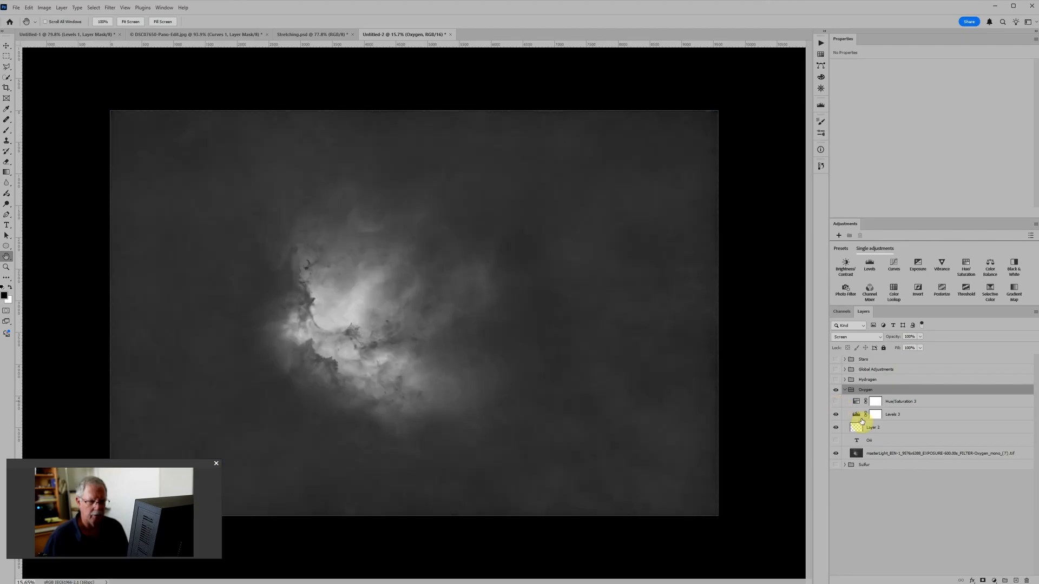
Set the black point to 31 and the white point to 219 in the Oxygen group's Levels layer.
{"action": "left_click", "coordinate": [858, 414]}
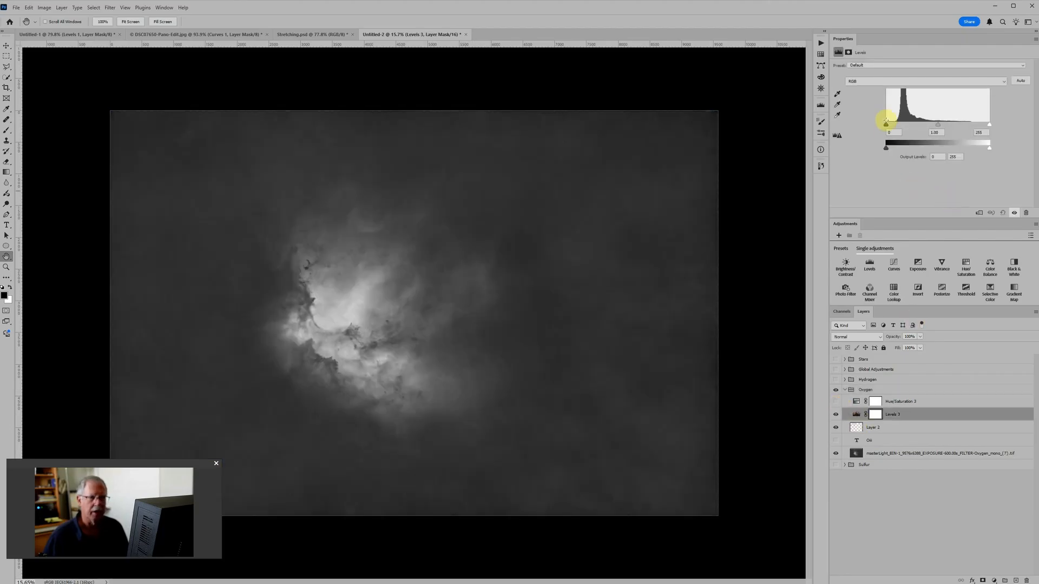
{"action": "left_click_drag", "start_coordinate": [886, 125], "coordinate": [900, 127]}
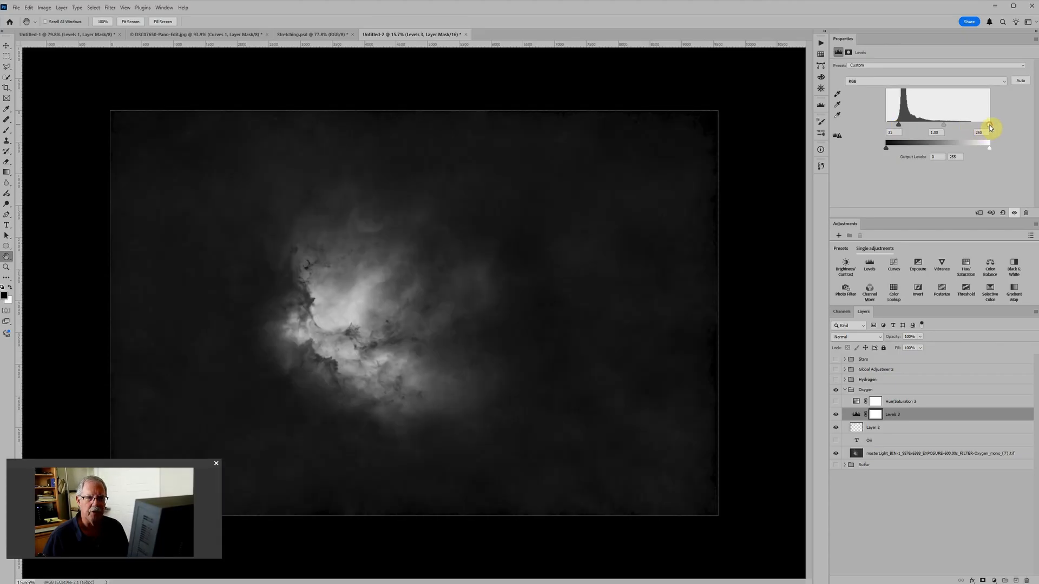
{"action": "left_click_drag", "start_coordinate": [990, 127], "coordinate": [972, 118]}
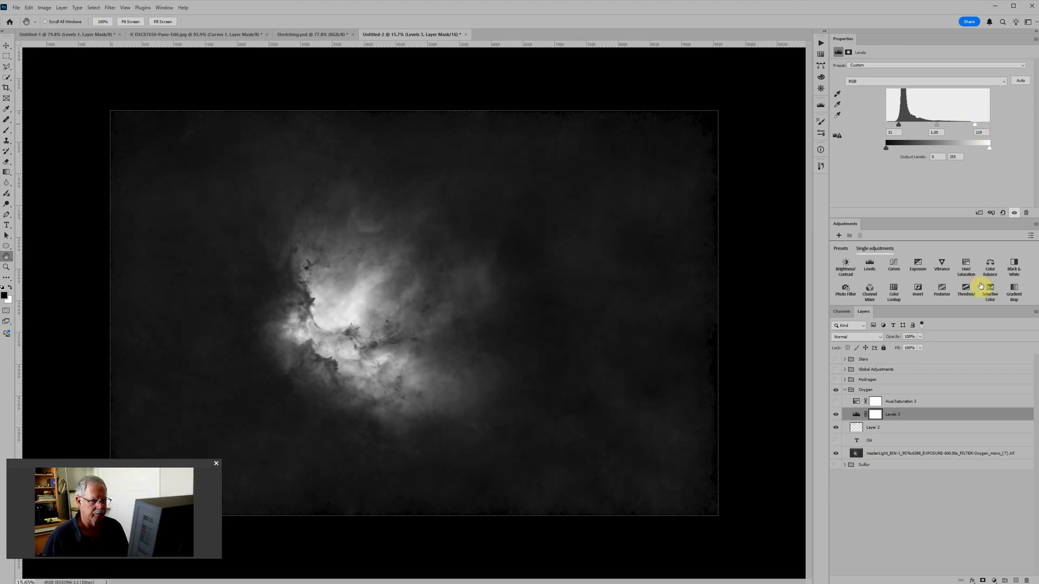
Switch the Oxygen group's Hue/Saturation layer back on, then collapse and hide the group.
{"action": "left_click", "coordinate": [835, 402]}
{"action": "left_click", "coordinate": [844, 390]}
{"action": "left_click", "coordinate": [835, 390]}
Show and expand the Hydrogen group, and switch off its Hue/Saturation layer to display it in grayscale.
{"action": "left_click", "coordinate": [837, 380]}
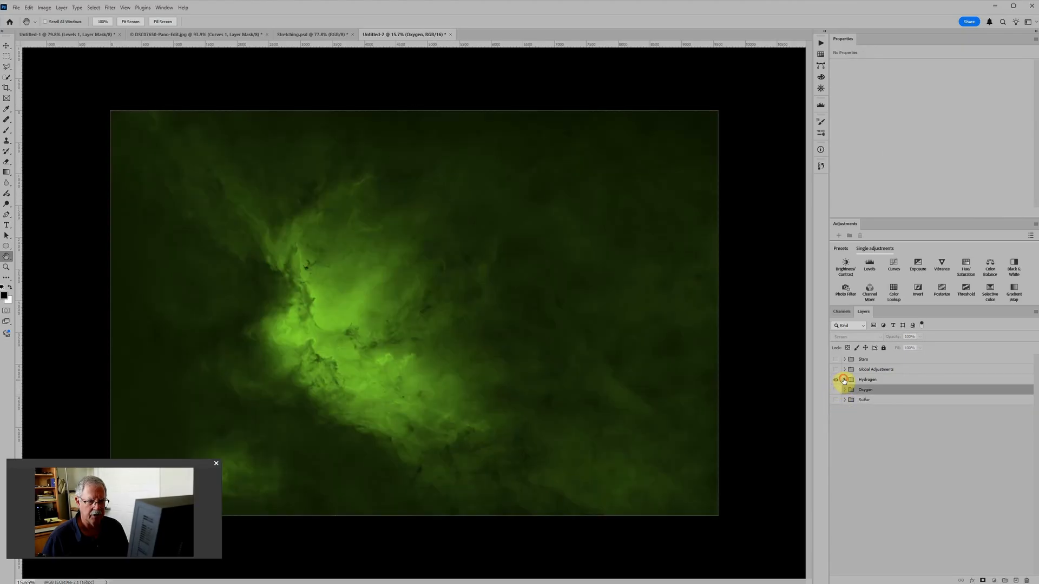
{"action": "left_click", "coordinate": [845, 380]}
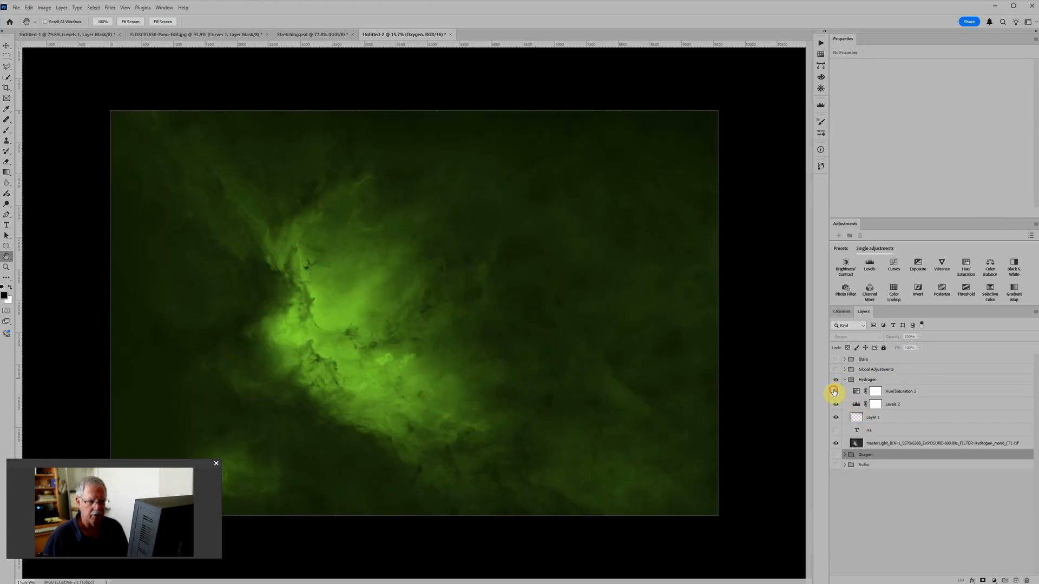
{"action": "left_click", "coordinate": [835, 392]}
Set the black point to 15 and the white point to 250 in the Hydrogen group's Levels layer.
{"action": "left_click", "coordinate": [859, 405]}
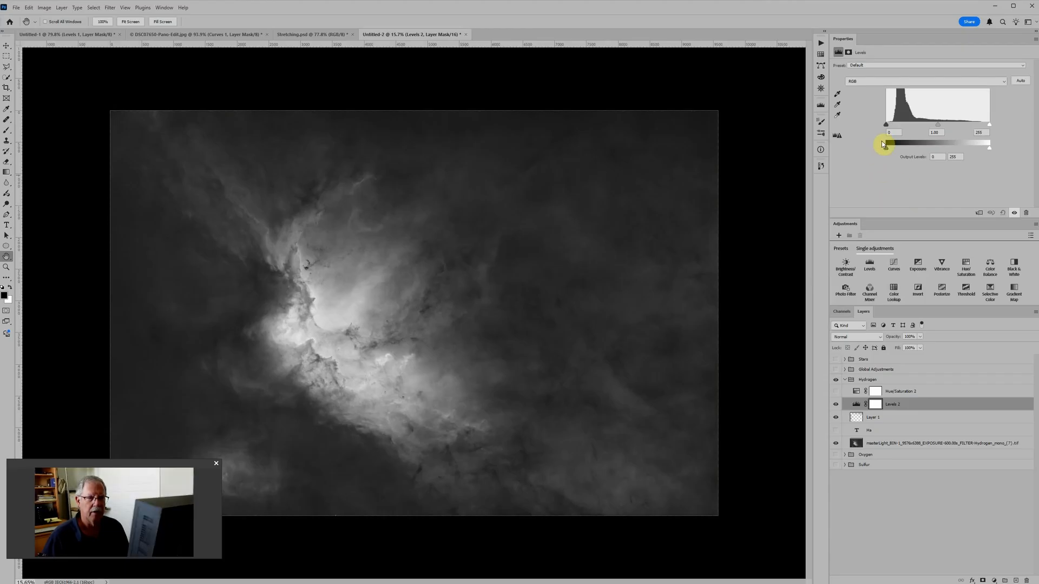
{"action": "left_click_drag", "start_coordinate": [888, 126], "coordinate": [892, 127]}
{"action": "left_click_drag", "start_coordinate": [989, 126], "coordinate": [988, 128]}
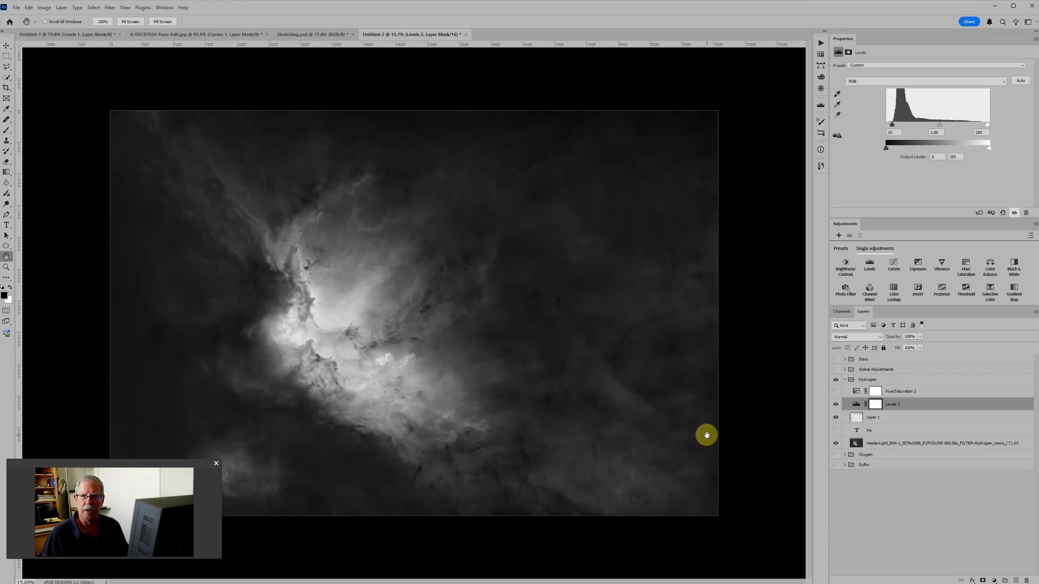
Switch the Hydrogen group's Hue/Saturation layer back on, show the Oxygen and Sulfur groups as well, and collapse the Hydrogen group.
{"action": "left_click", "coordinate": [836, 391]}
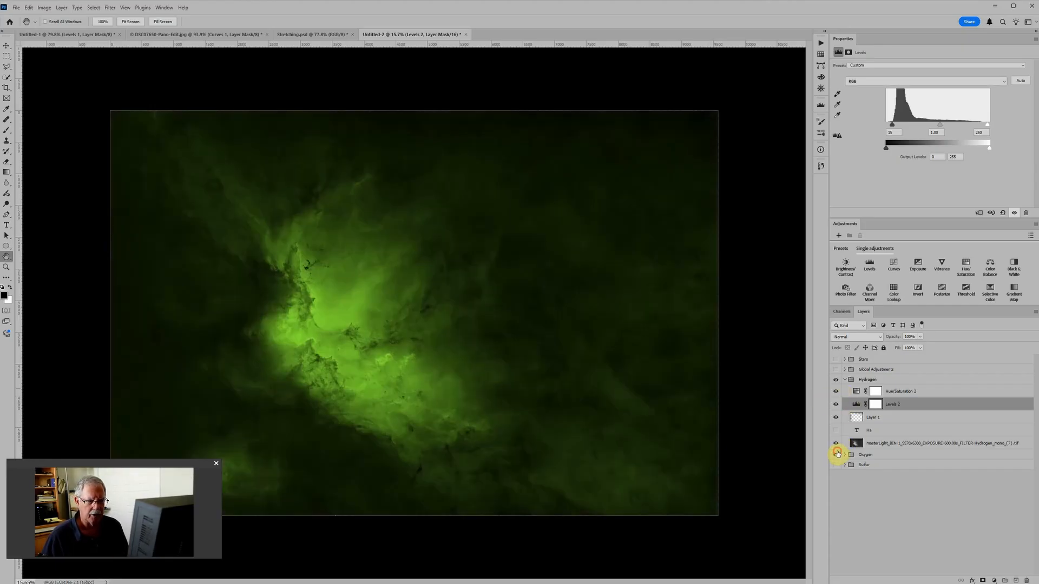
{"action": "left_click", "coordinate": [835, 455]}
{"action": "left_click", "coordinate": [835, 465]}
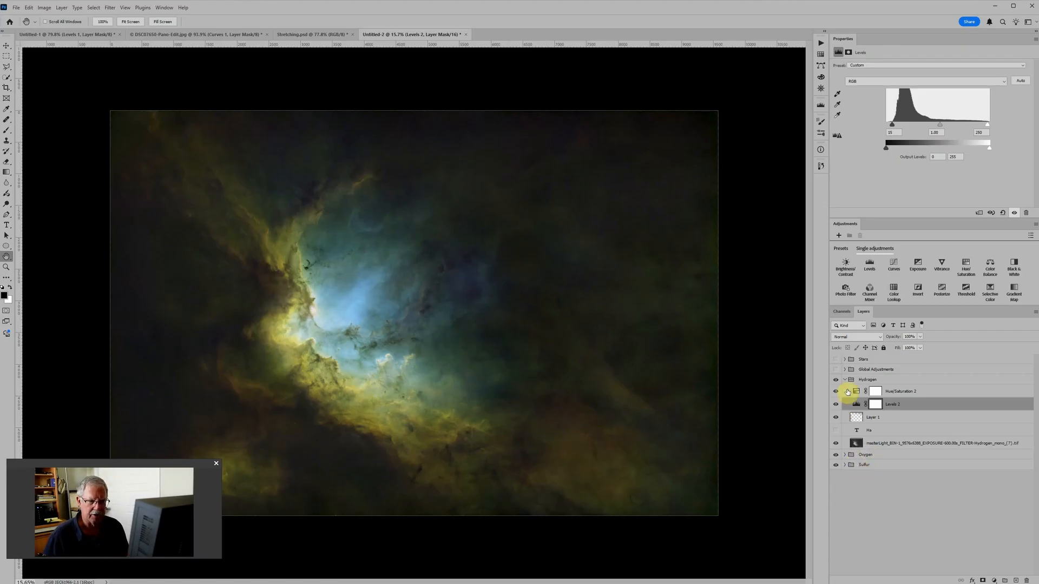
{"action": "left_click", "coordinate": [845, 380]}
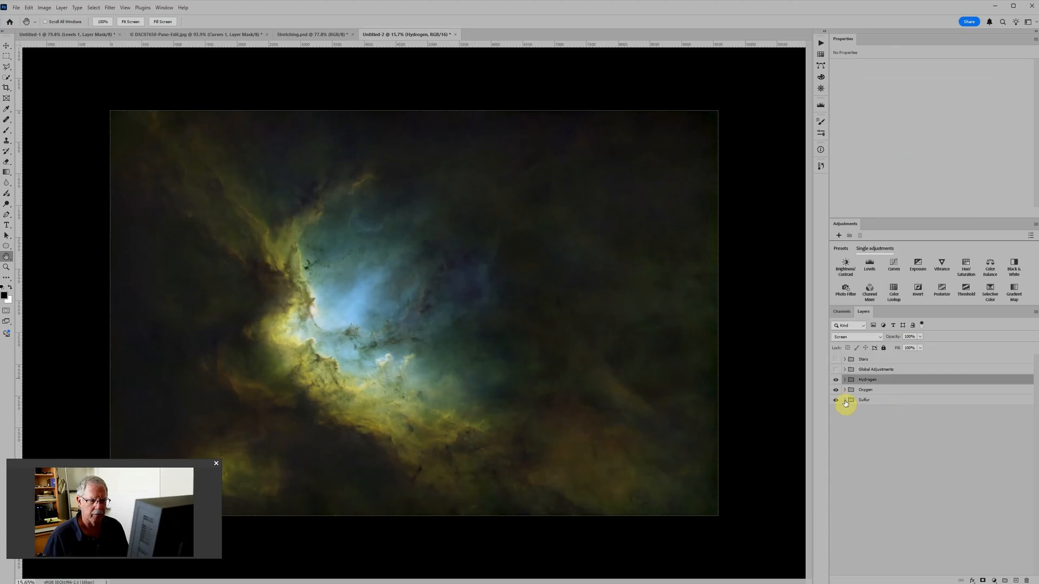
Set the midtones to 1.91 and the black point to 27 in the Sulfur group's Levels layer.
{"action": "left_click", "coordinate": [845, 401]}
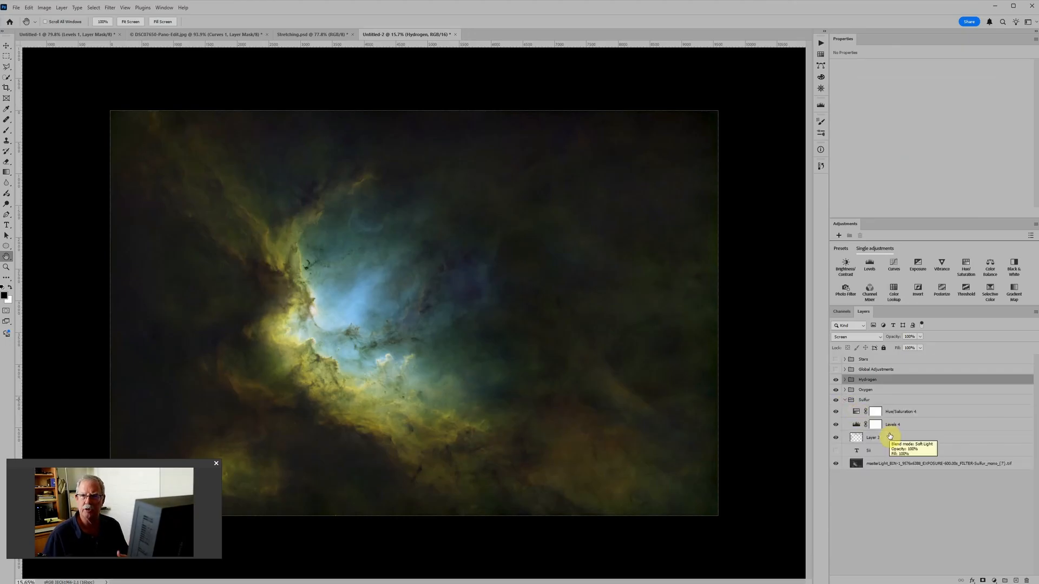
{"action": "left_click", "coordinate": [856, 425]}
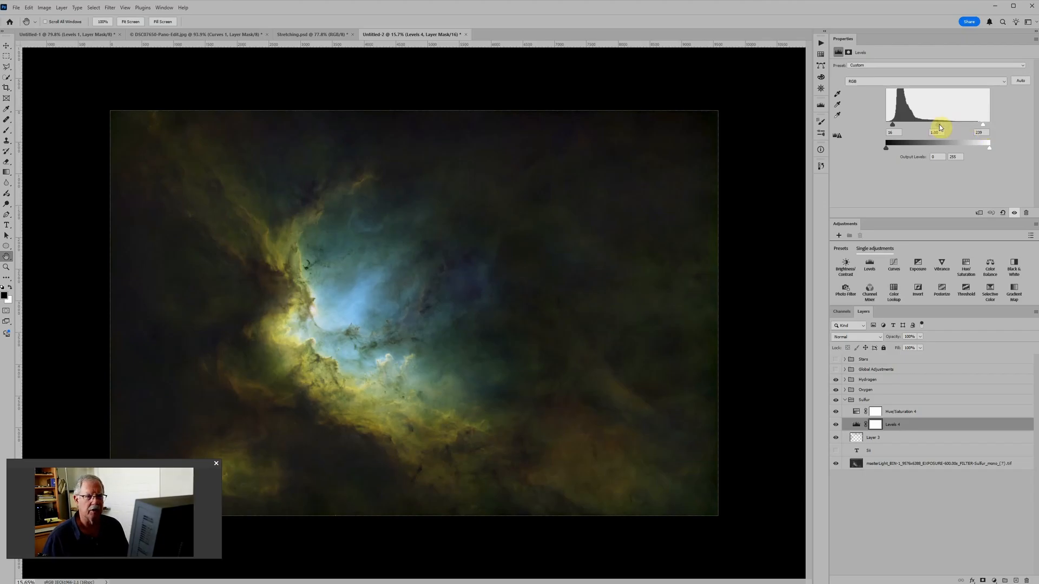
{"action": "left_click_drag", "start_coordinate": [940, 128], "coordinate": [939, 128]}
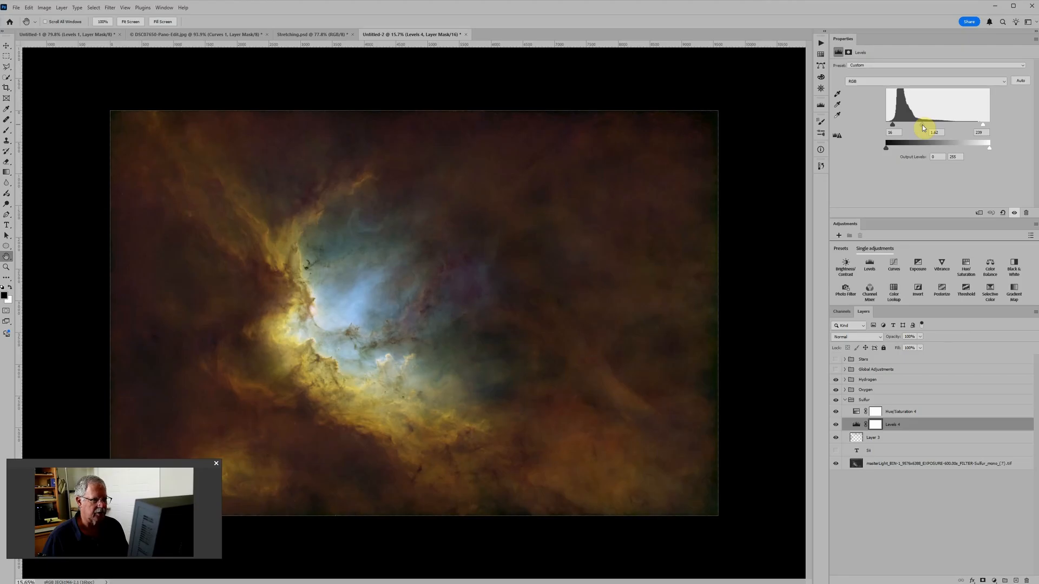
{"action": "left_click_drag", "start_coordinate": [923, 127], "coordinate": [920, 127]}
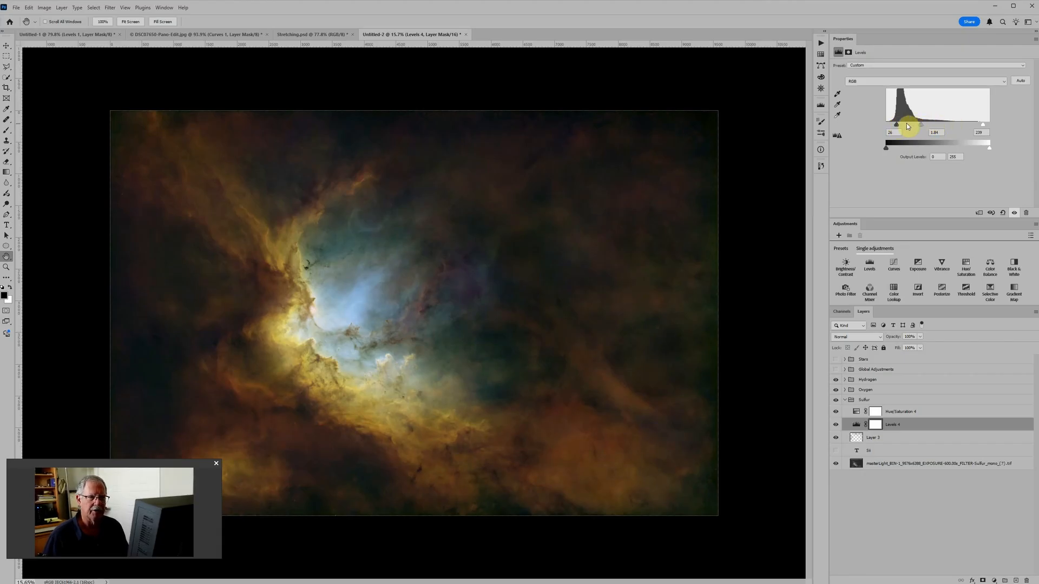
{"action": "left_click_drag", "start_coordinate": [896, 125], "coordinate": [898, 126]}
{"action": "left_click_drag", "start_coordinate": [897, 126], "coordinate": [898, 126]}
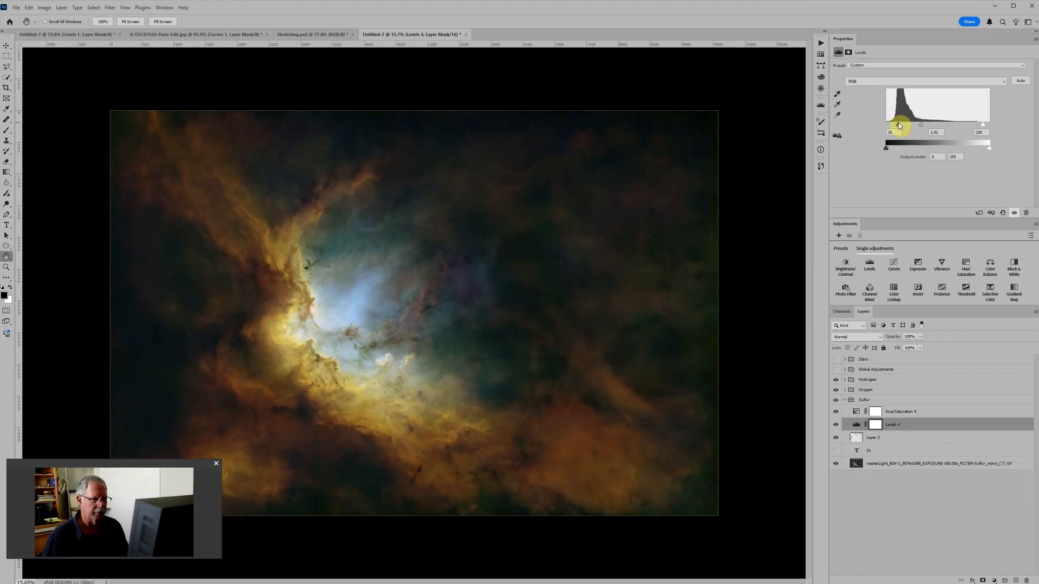
{"action": "left_click_drag", "start_coordinate": [899, 126], "coordinate": [898, 126]}
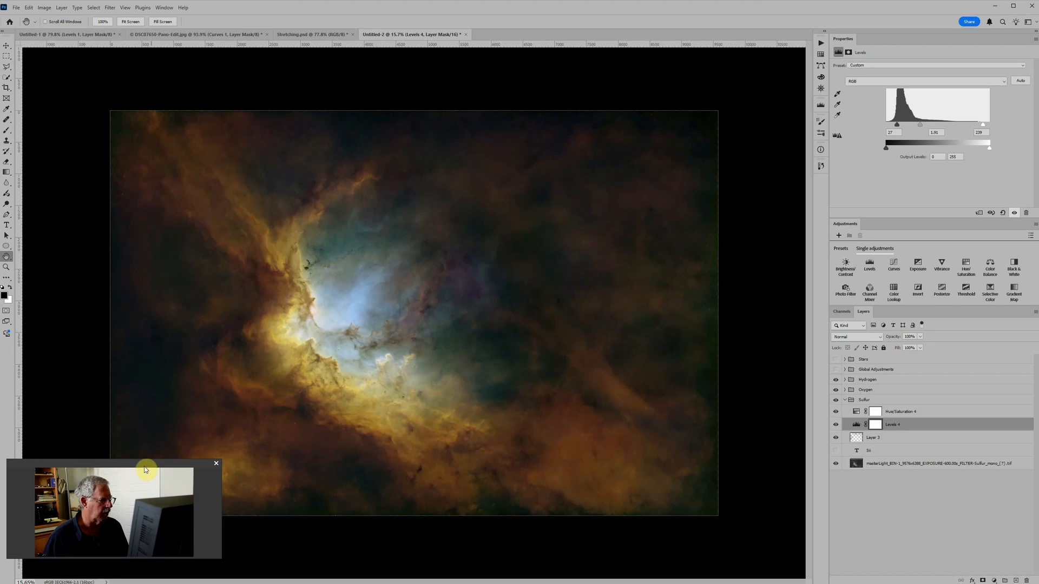
{"action": "left_click_drag", "start_coordinate": [146, 466], "coordinate": [99, 501]}
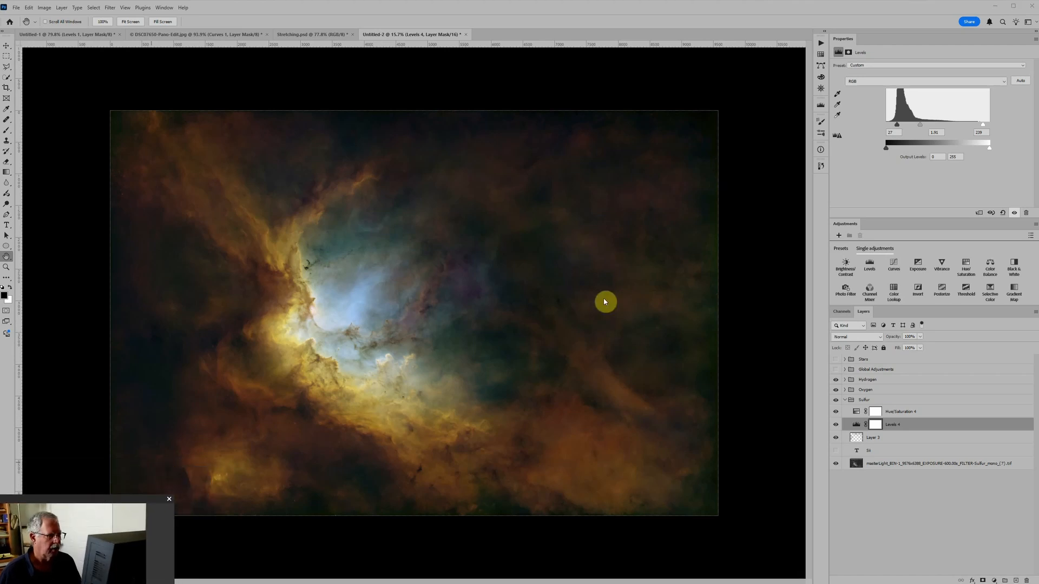
Collapse the Sulfur group, and set the midtones to 1.43 and the black point to 44 in the Oxygen group's Levels layer.
{"action": "left_click", "coordinate": [844, 400]}
{"action": "left_click", "coordinate": [845, 390]}
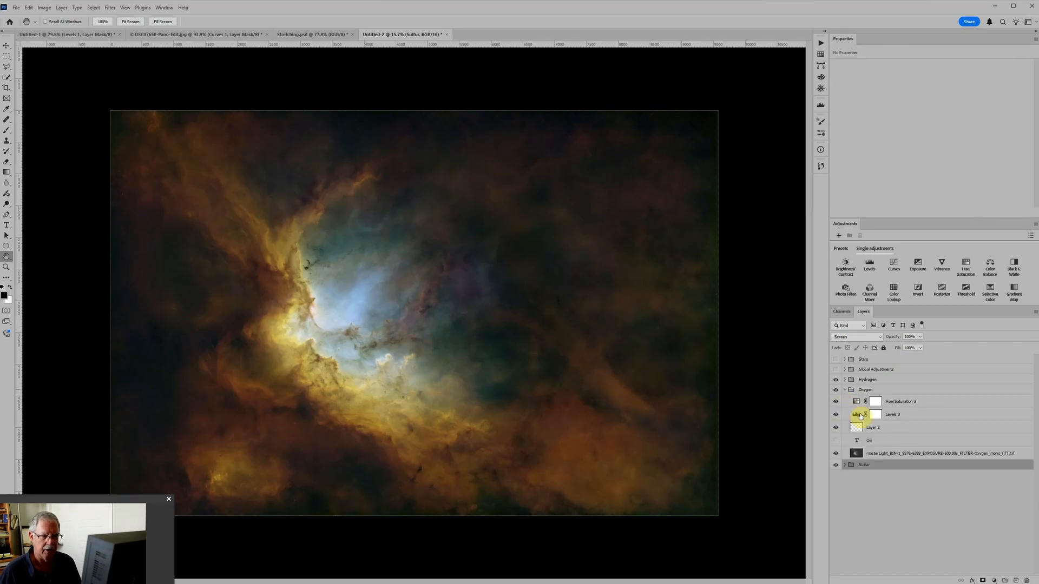
{"action": "left_click", "coordinate": [859, 416]}
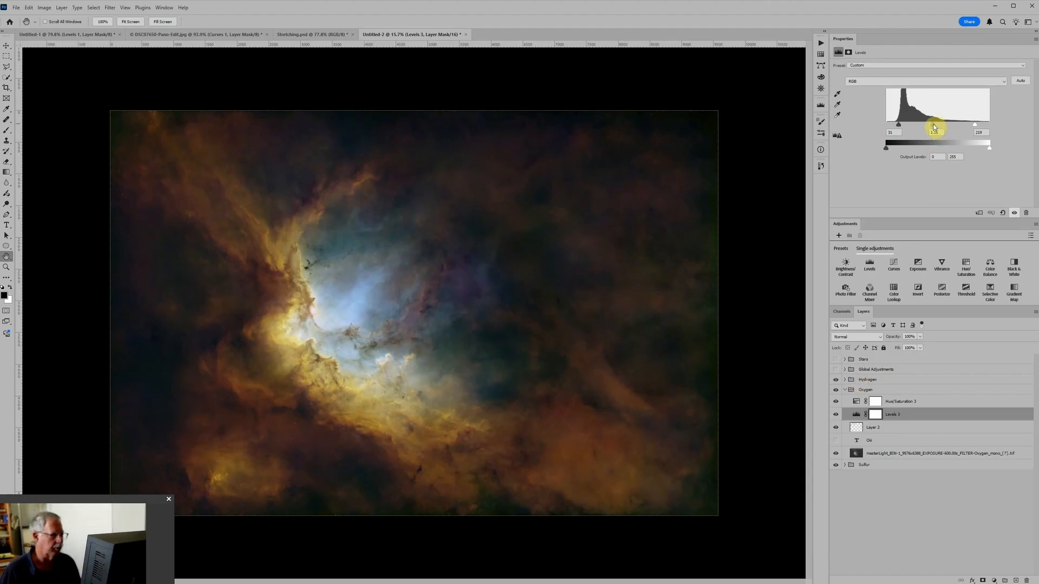
{"action": "left_click_drag", "start_coordinate": [935, 125], "coordinate": [927, 125]}
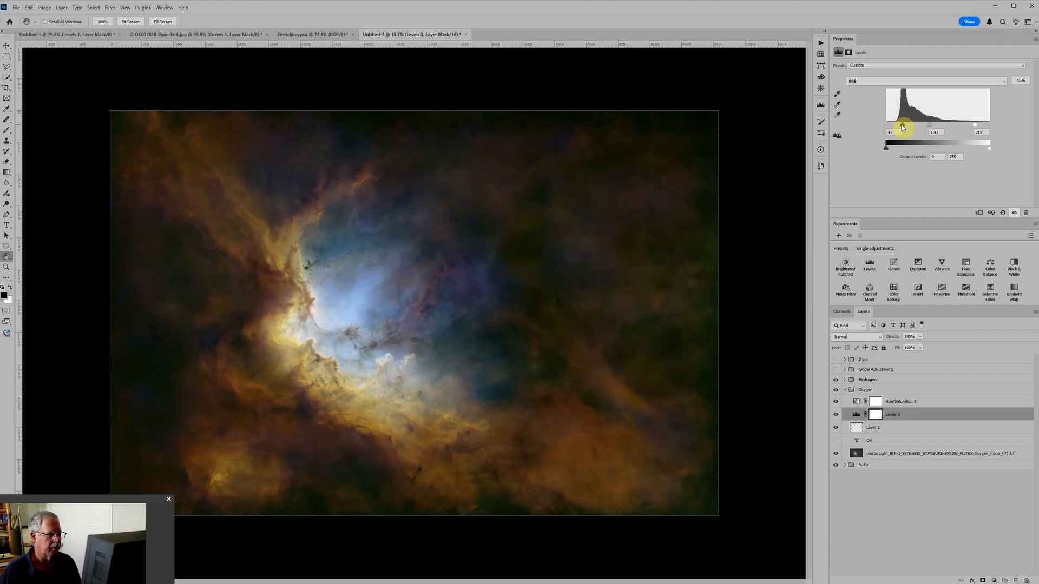
{"action": "left_click_drag", "start_coordinate": [903, 128], "coordinate": [904, 128]}
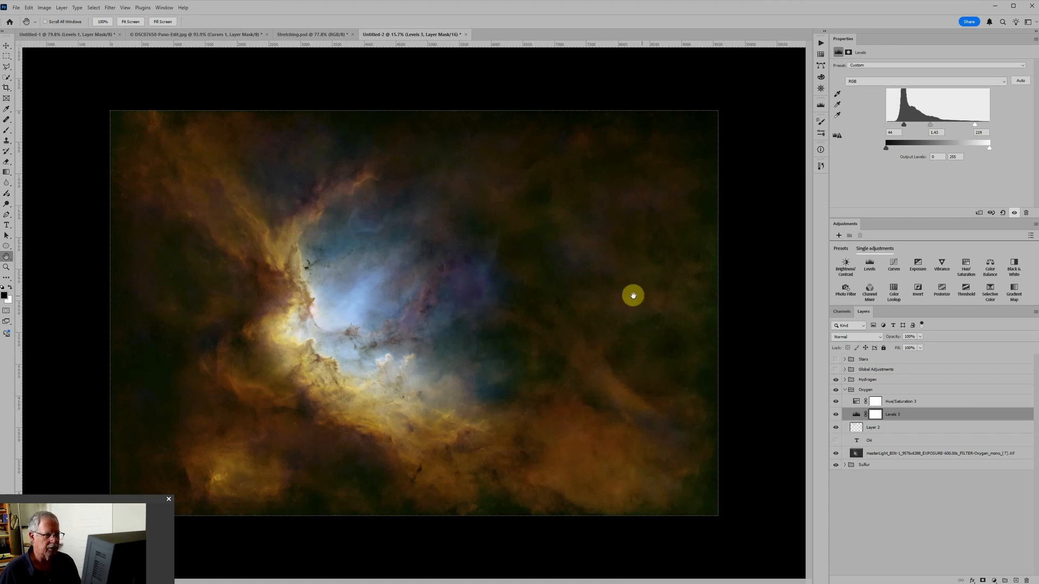
Set the black point to 24 and the midtones to 1.07 in the Hydrogen group's Levels layer.
{"action": "left_click", "coordinate": [844, 381]}
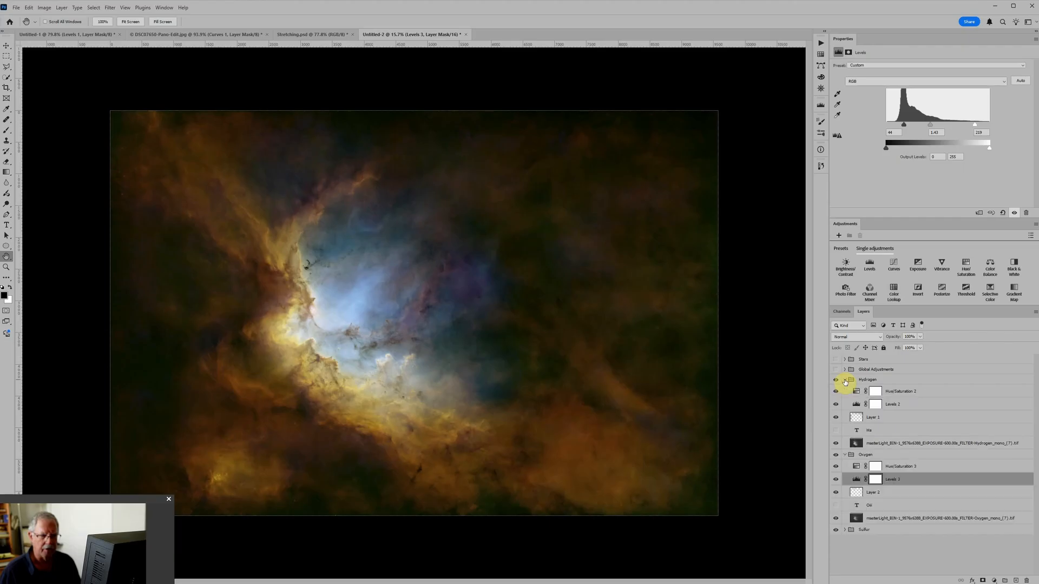
{"action": "left_click", "coordinate": [855, 405]}
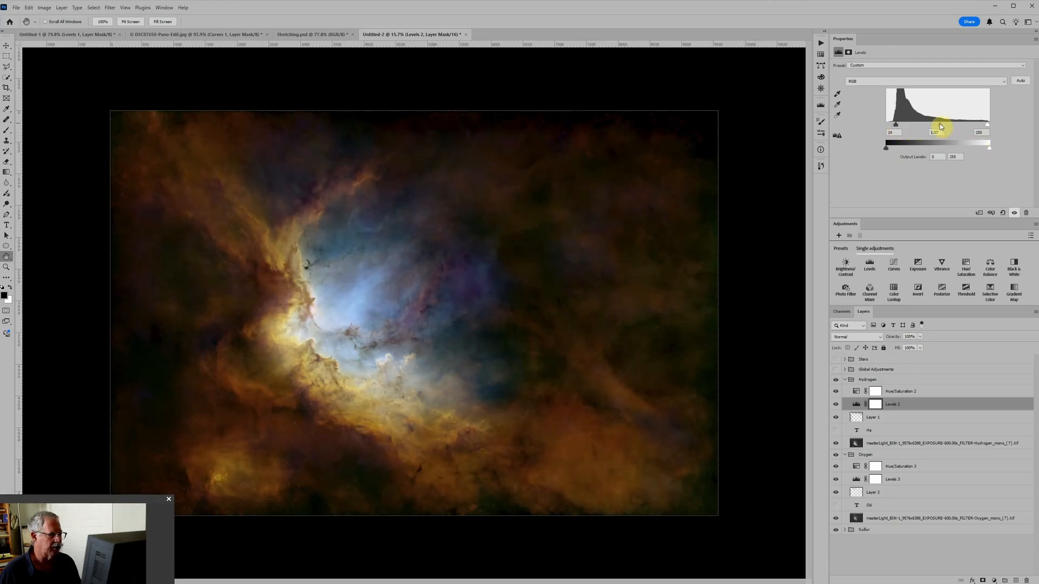
{"action": "left_click_drag", "start_coordinate": [940, 127], "coordinate": [939, 126]}
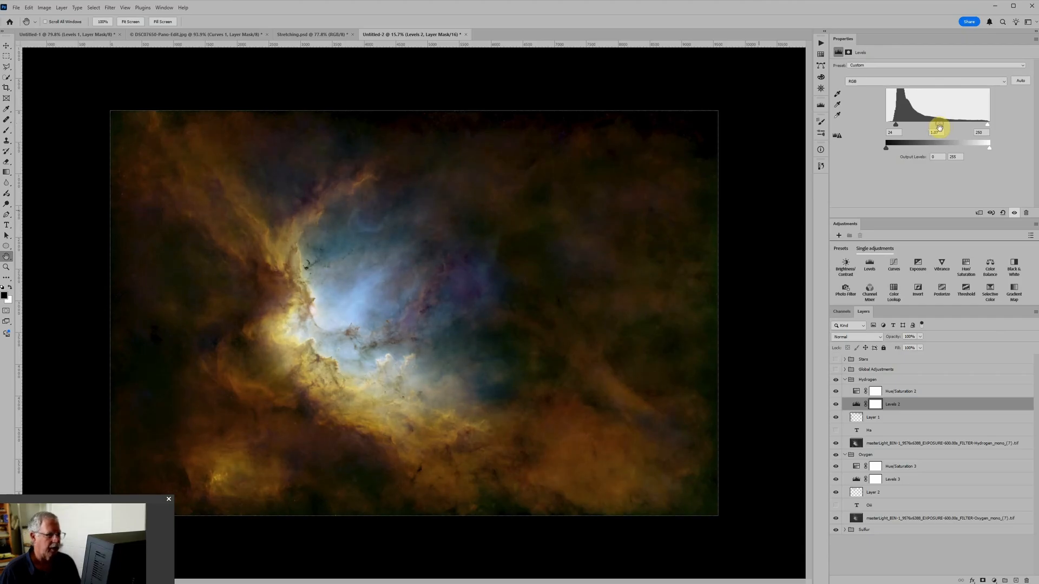
Collapse the Hydrogen and Oxygen groups, and show and expand the Global Adjustments group.
{"action": "key", "text": "ctrl+minus"}
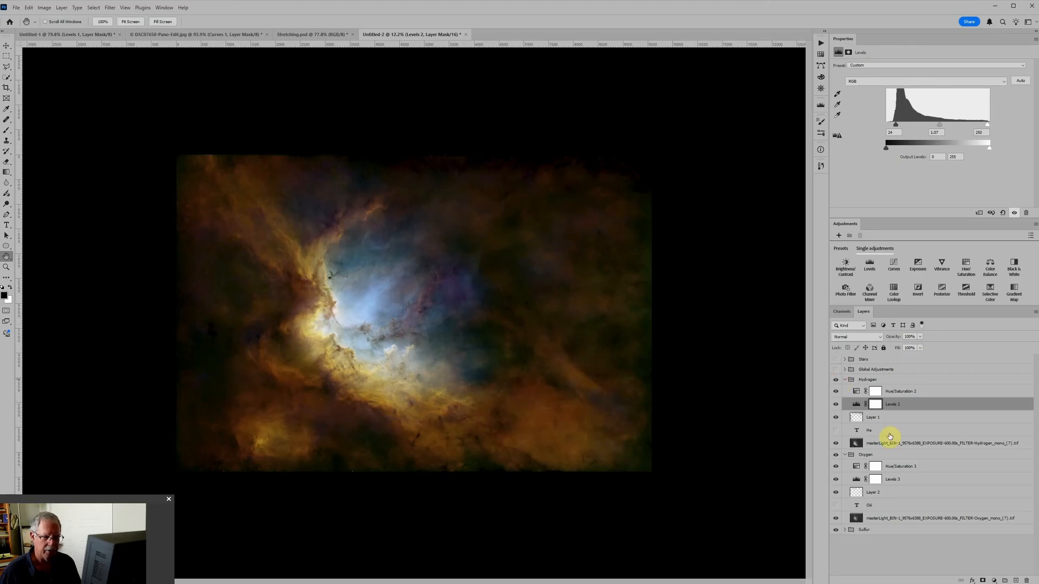
{"action": "left_click", "coordinate": [846, 380]}
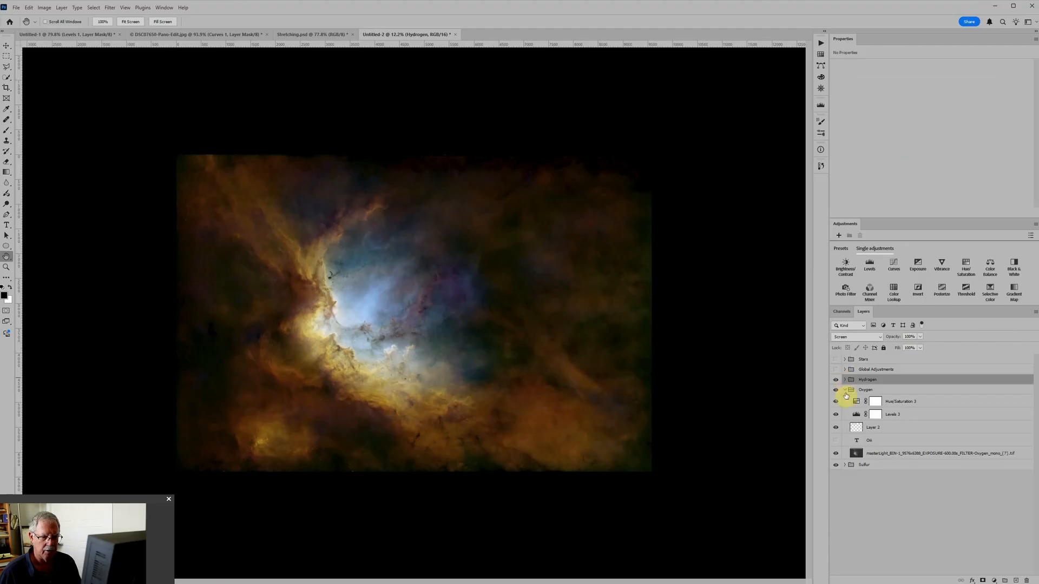
{"action": "left_click", "coordinate": [845, 390]}
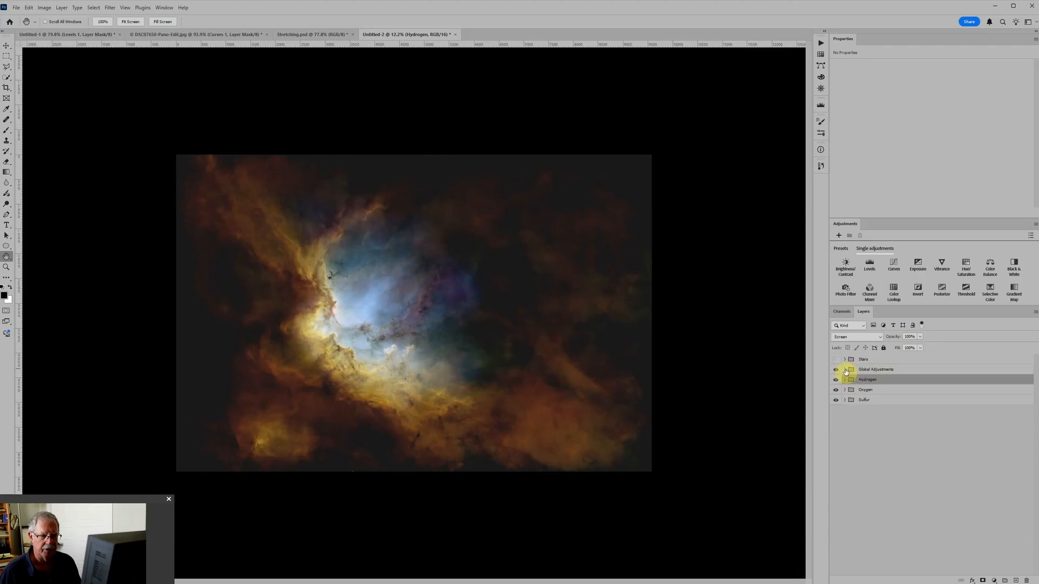
{"action": "left_click", "coordinate": [845, 370]}
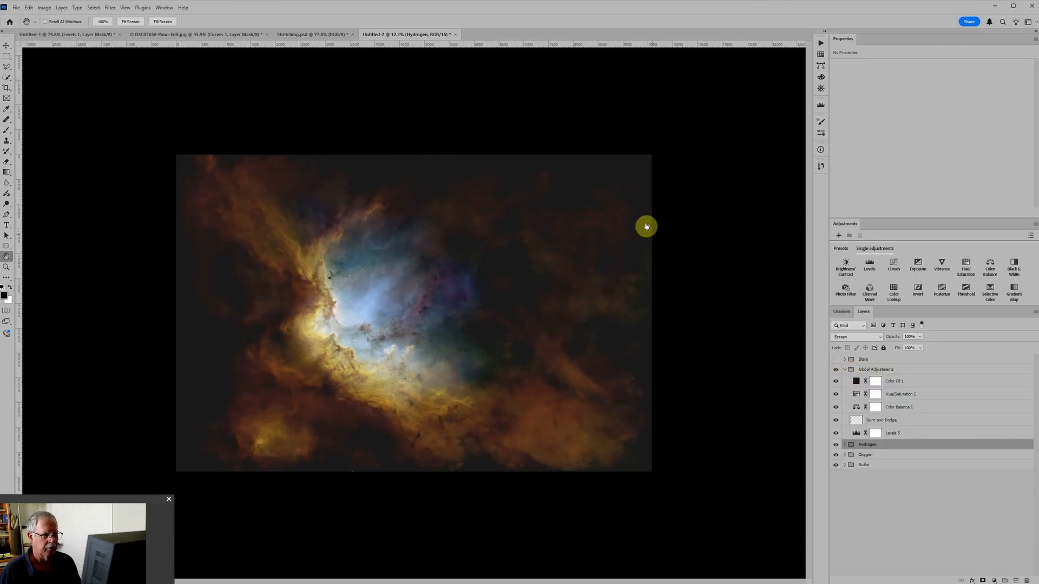
Inspect the Color Fill layer's colour and compare the image with and without that layer, leaving it switched on.
{"action": "left_click", "coordinate": [855, 381]}
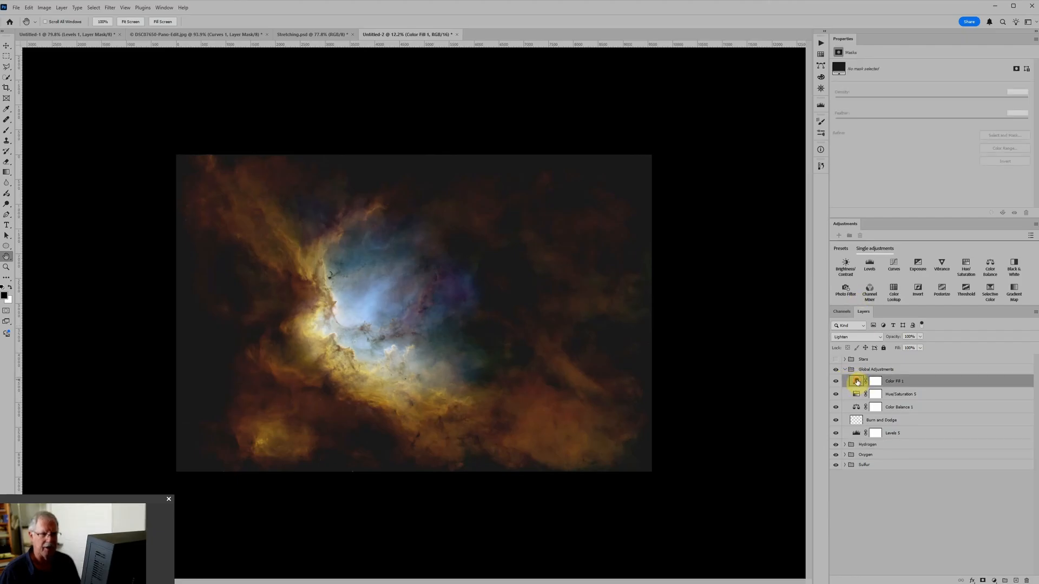
{"action": "double_click", "coordinate": [857, 381]}
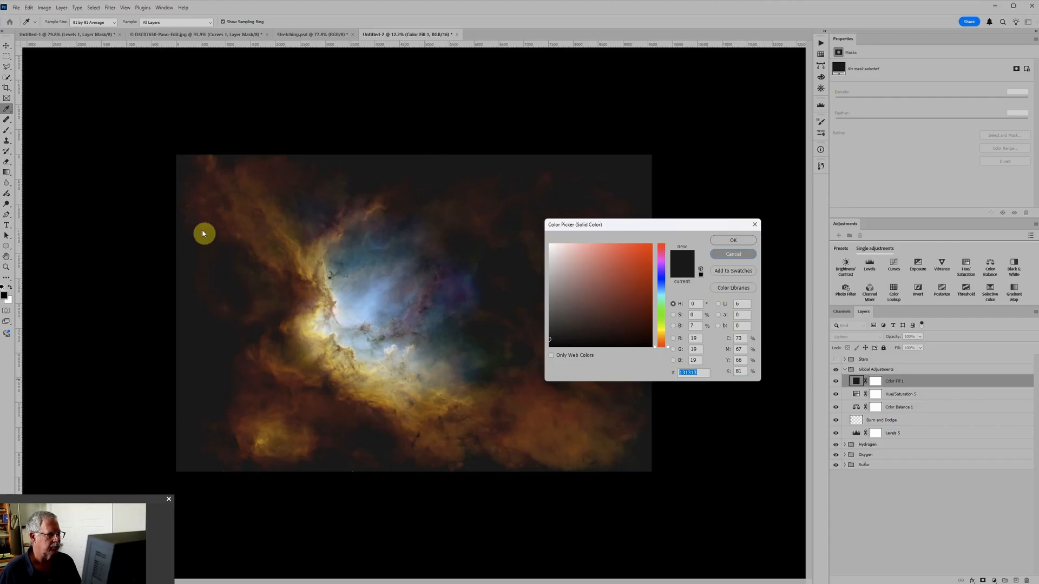
{"action": "key", "text": "Escape"}
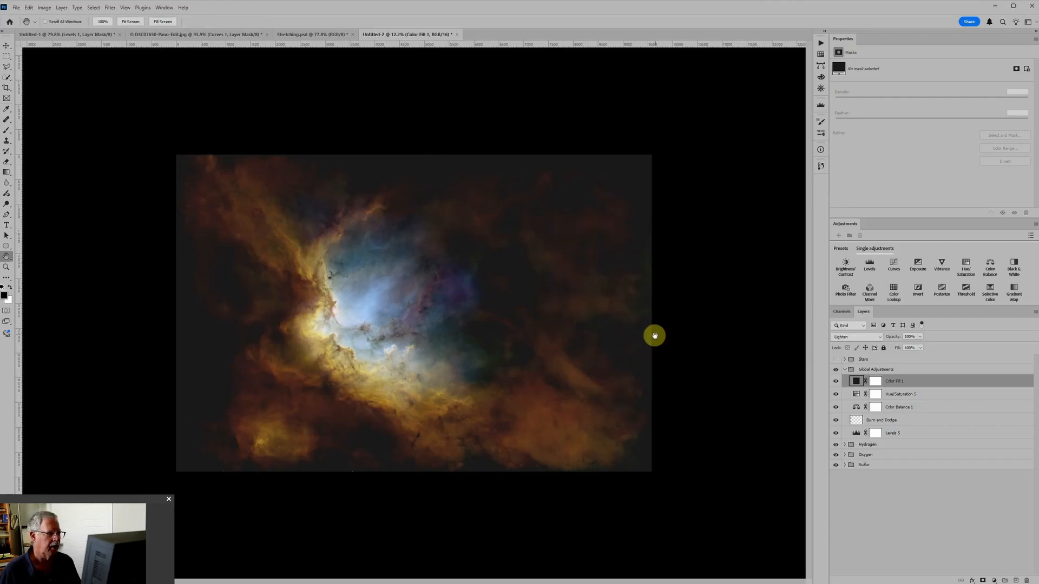
{"action": "left_click", "coordinate": [836, 382]}
{"action": "left_click", "coordinate": [838, 382]}
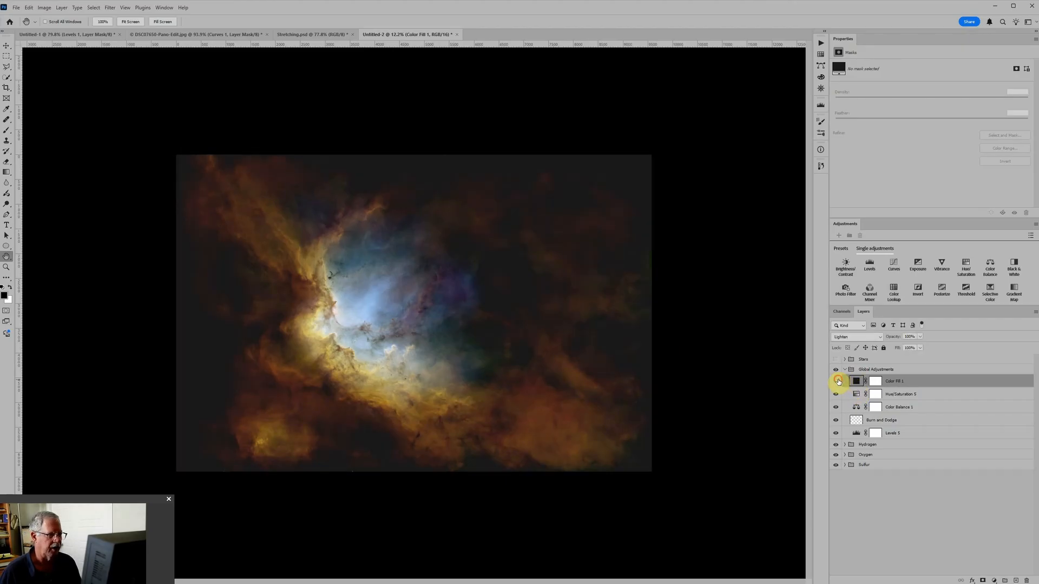
{"action": "left_click", "coordinate": [838, 381]}
{"action": "left_click", "coordinate": [838, 381]}
{"action": "left_click", "coordinate": [839, 382]}
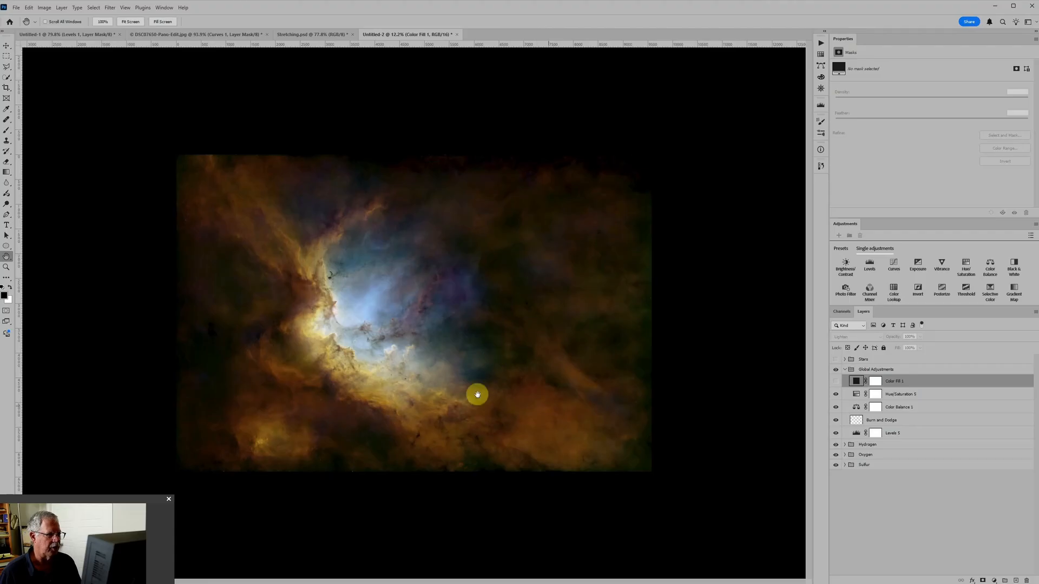
{"action": "left_click", "coordinate": [837, 381]}
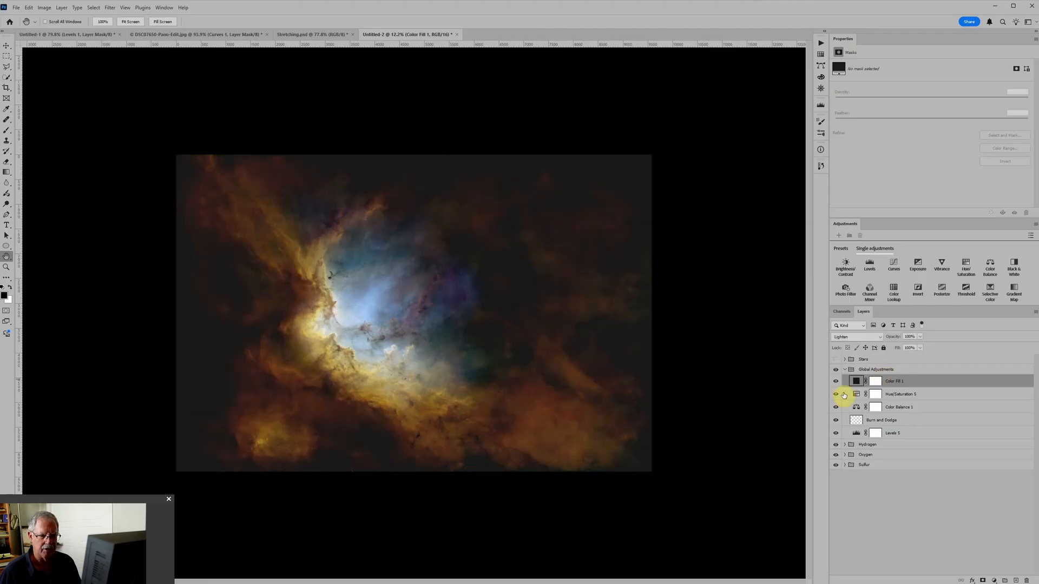
Set the midtones to 1.02 and the output black level to 10 in the Global Adjustments group's Levels layer.
{"action": "left_click", "coordinate": [858, 432]}
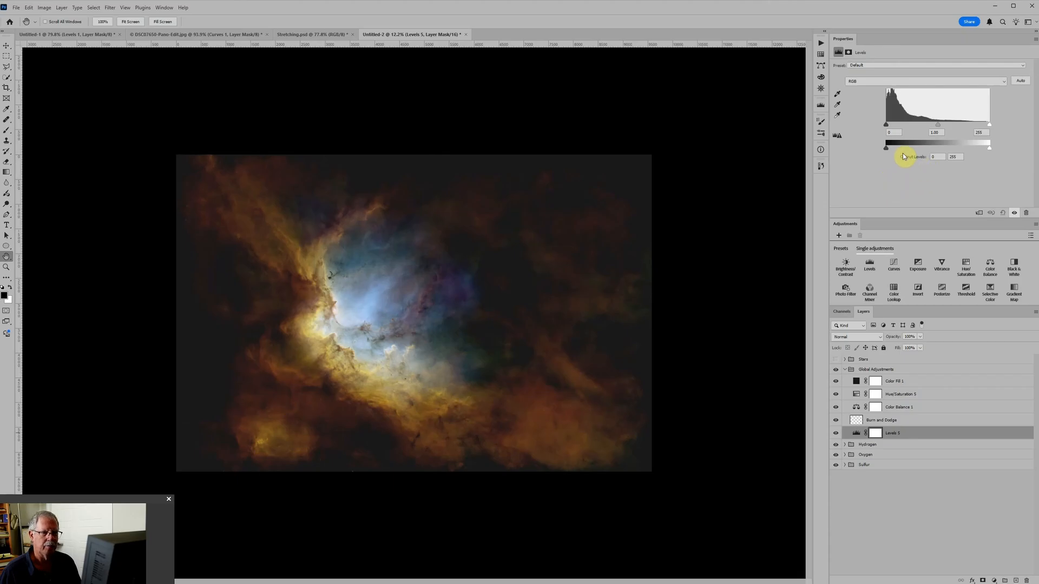
{"action": "left_click_drag", "start_coordinate": [939, 124], "coordinate": [940, 126]}
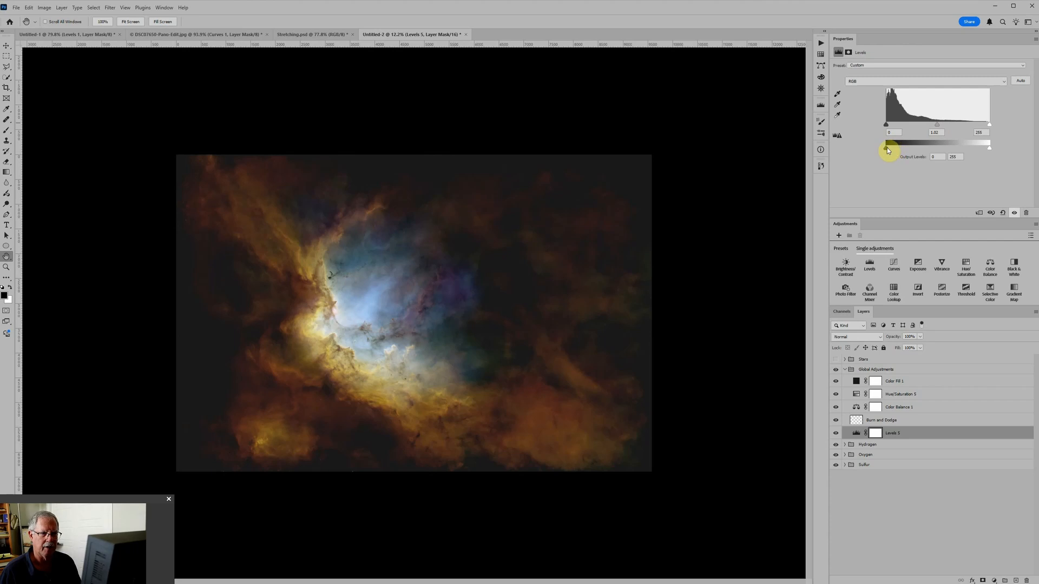
{"action": "left_click_drag", "start_coordinate": [887, 147], "coordinate": [889, 149]}
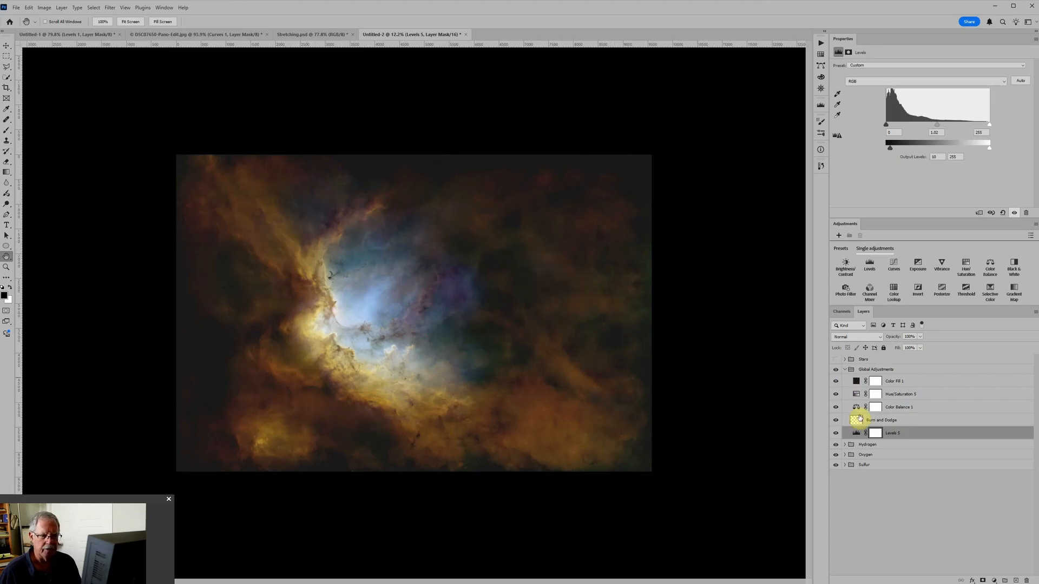
Shift the Reds' hue to -11 in the Global Adjustments group's Hue/Saturation layer.
{"action": "left_click", "coordinate": [856, 396]}
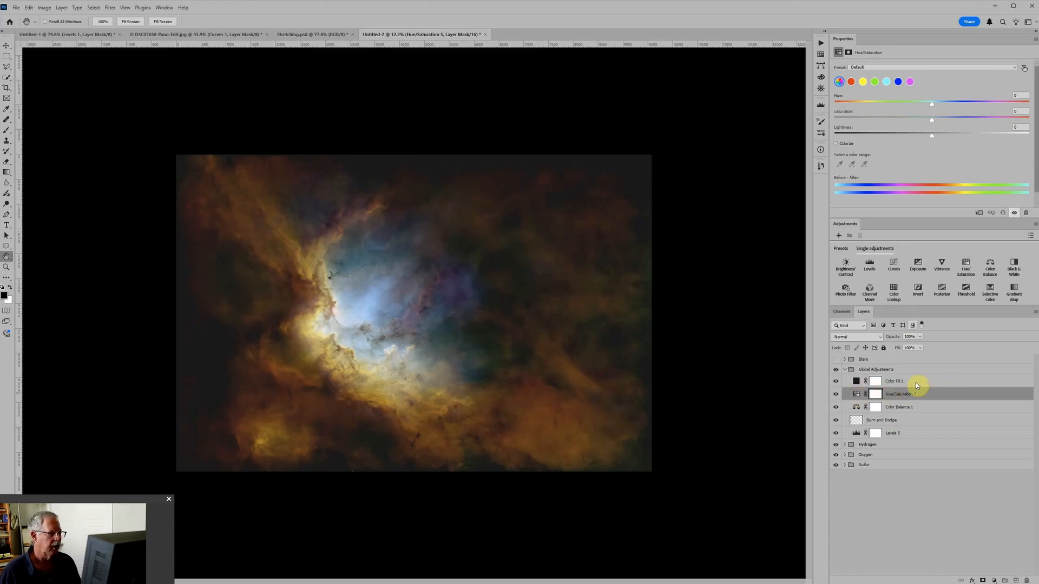
{"action": "mouse_move", "coordinate": [933, 119]}
{"action": "left_mouse_down"}
{"action": "mouse_move", "coordinate": [972, 128]}
{"action": "mouse_move", "coordinate": [888, 125]}
{"action": "mouse_move", "coordinate": [988, 128]}
{"action": "mouse_move", "coordinate": [929, 117]}
{"action": "left_mouse_up"}
{"action": "left_click", "coordinate": [852, 83]}
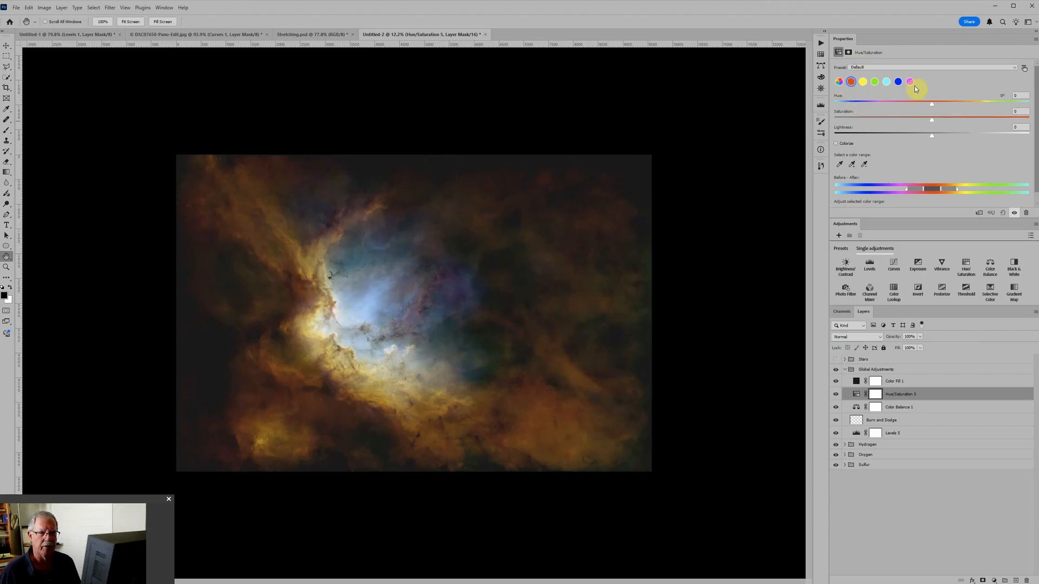
{"action": "left_click", "coordinate": [851, 83]}
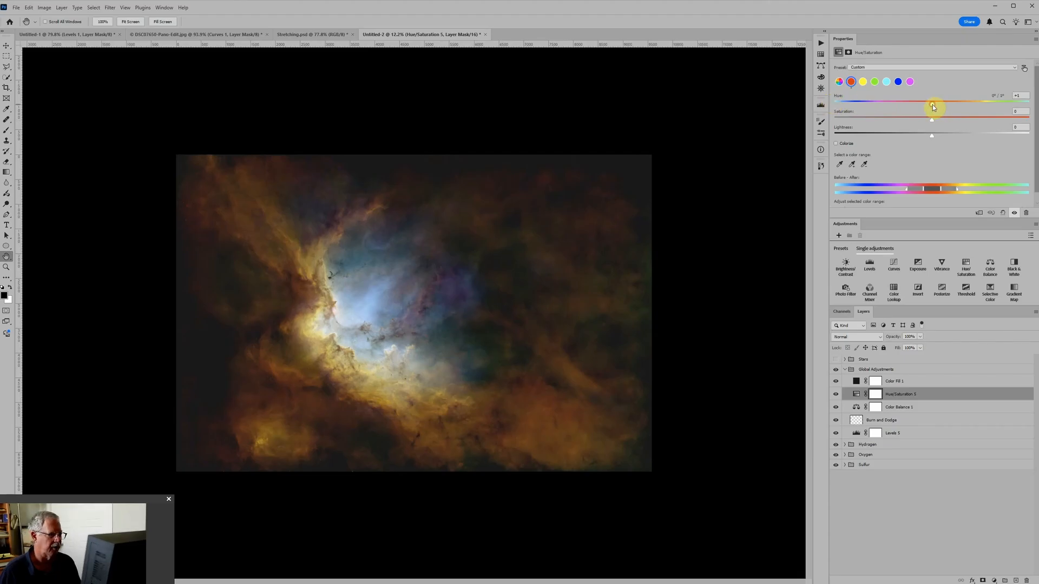
{"action": "left_click_drag", "start_coordinate": [932, 105], "coordinate": [929, 105]}
{"action": "left_click_drag", "start_coordinate": [921, 107], "coordinate": [920, 105]}
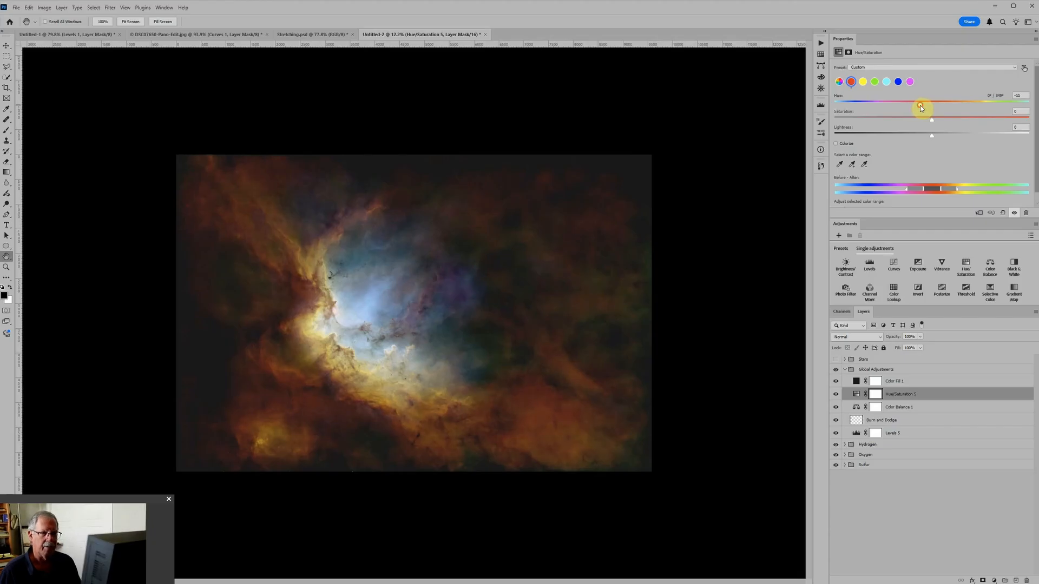
Shift the Yellows' hue to -6 in the same Hue/Saturation layer.
{"action": "left_click", "coordinate": [863, 82]}
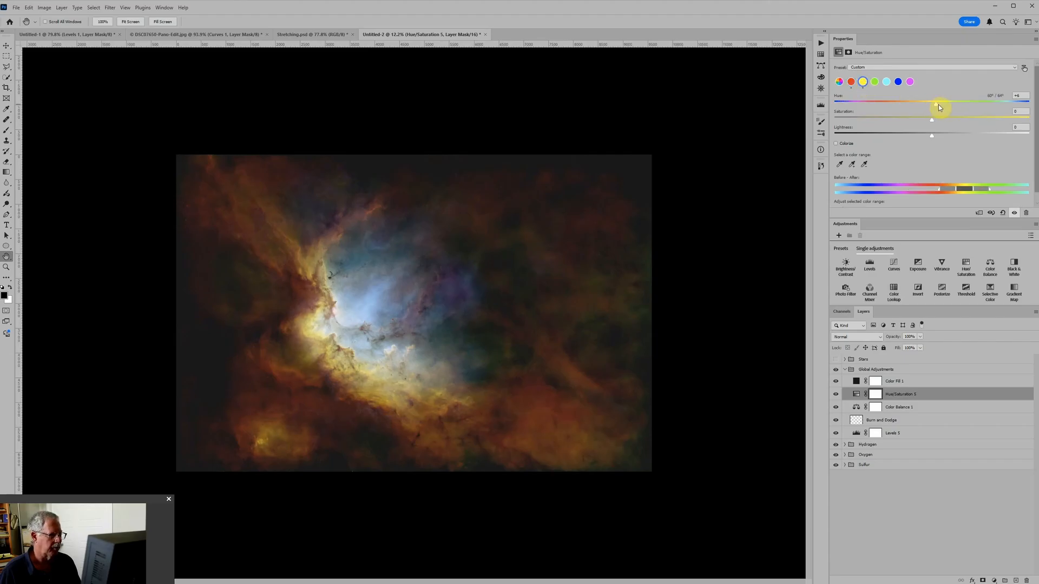
{"action": "left_click_drag", "start_coordinate": [937, 106], "coordinate": [927, 106]}
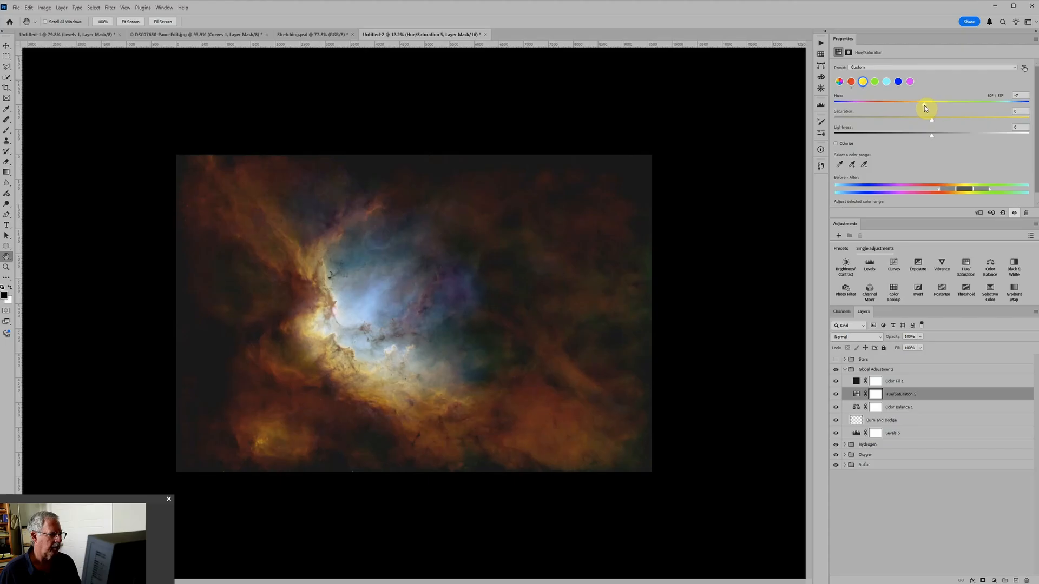
{"action": "left_click_drag", "start_coordinate": [924, 106], "coordinate": [921, 110]}
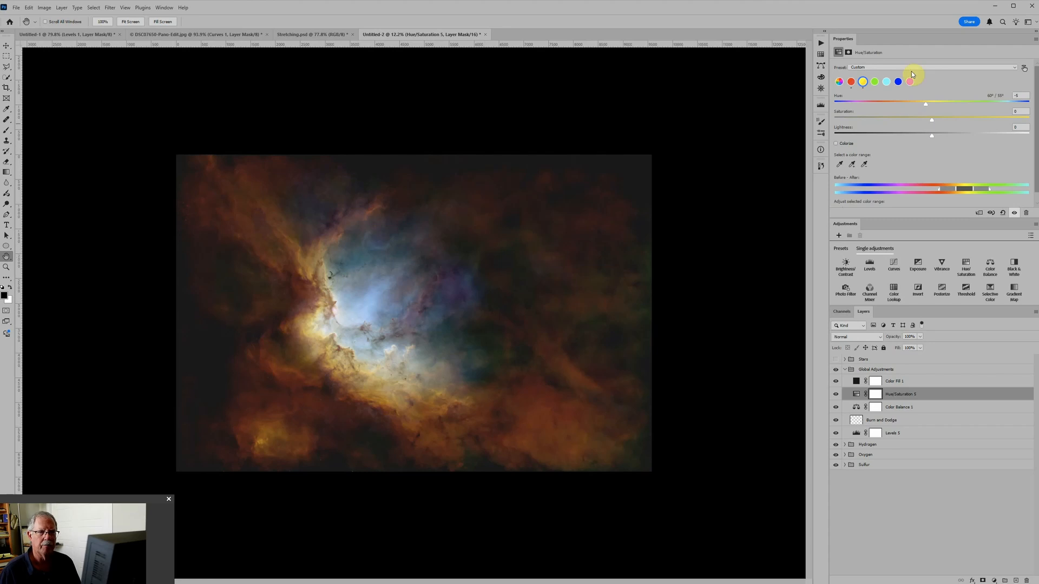
Shift the Cyans' hue to +19 in the global Hue/Saturation layer.
{"action": "left_click", "coordinate": [888, 83]}
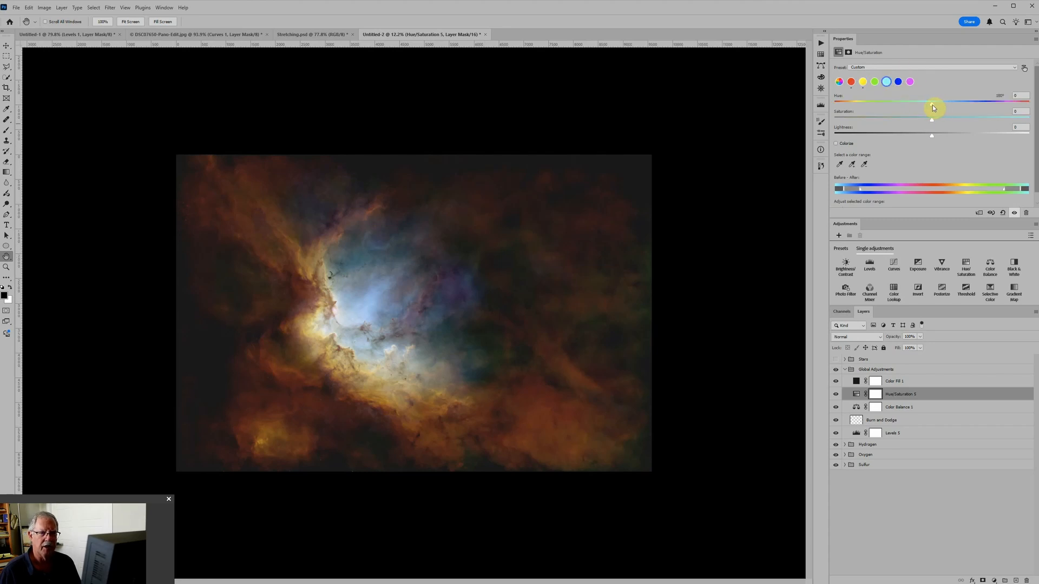
{"action": "left_click_drag", "start_coordinate": [933, 105], "coordinate": [934, 106]}
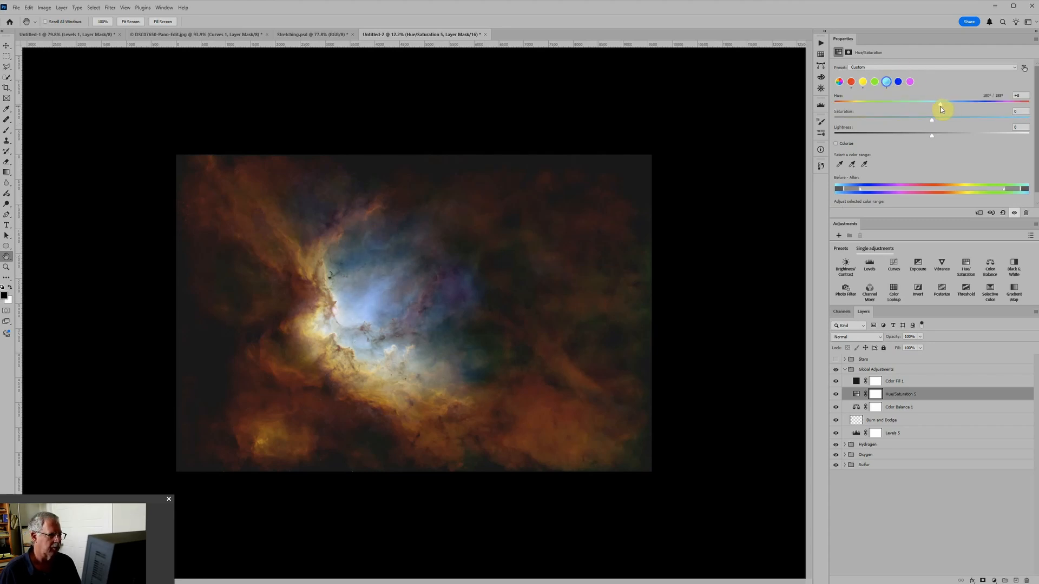
{"action": "left_click_drag", "start_coordinate": [953, 109], "coordinate": [953, 108]}
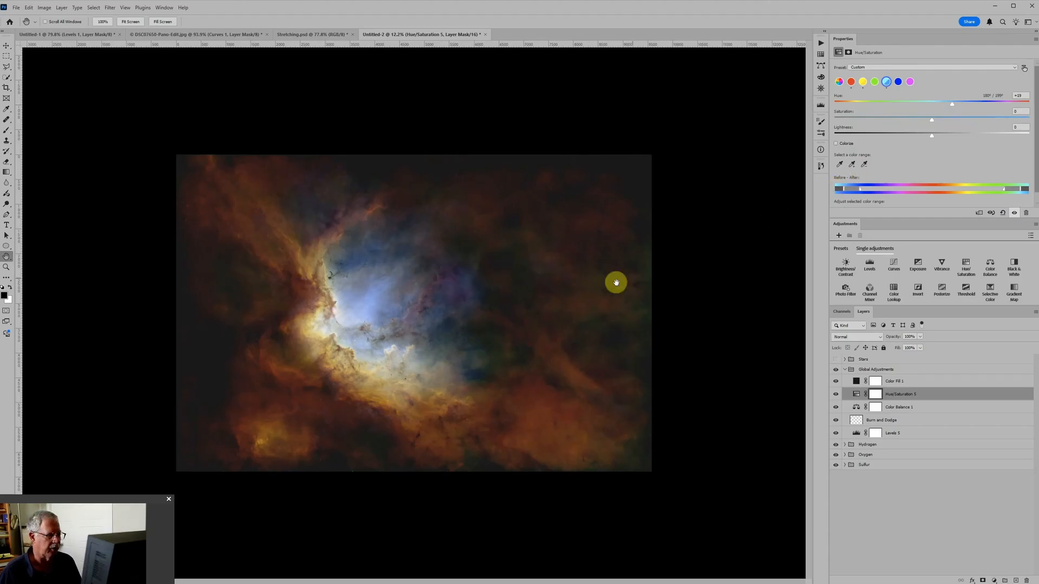
{"action": "scroll", "coordinate": [376, 303], "scroll_direction": "up", "scroll_amount": 6}
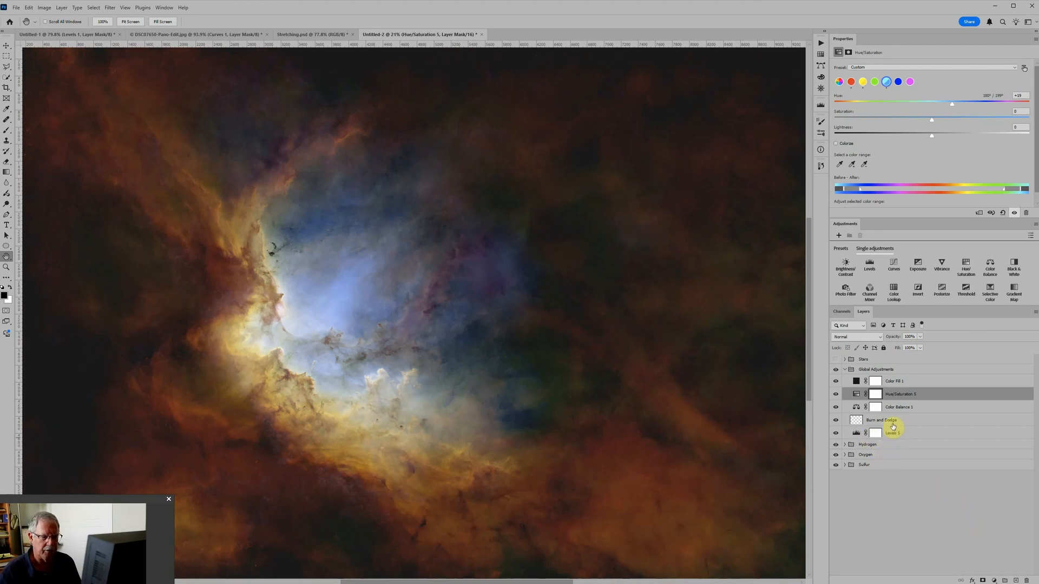
Collapse the Global Adjustments group and set the colorize hue to 238 in the Oxygen group's Hue/Saturation layer.
{"action": "left_click", "coordinate": [844, 370]}
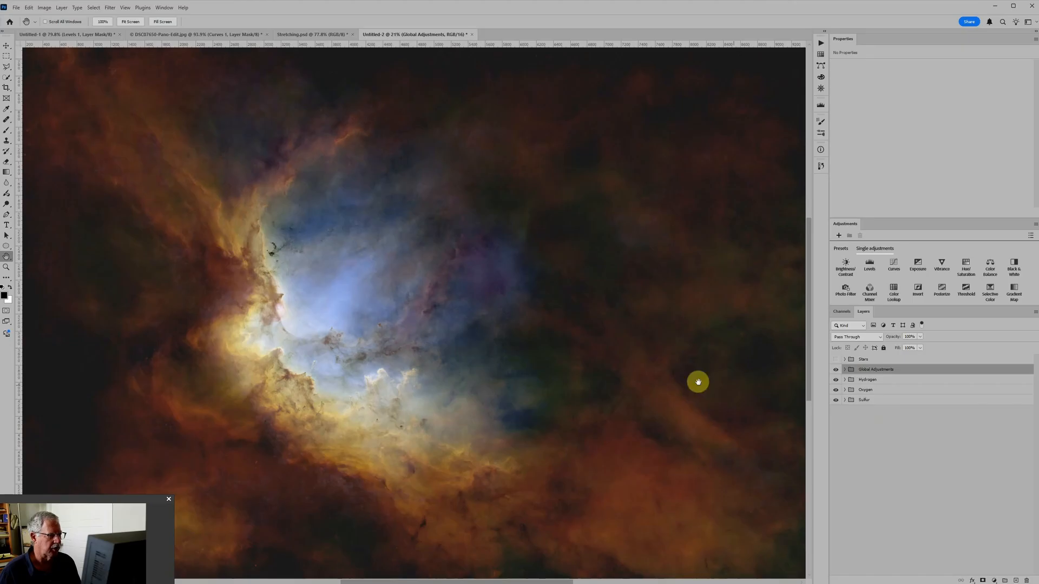
{"action": "left_click", "coordinate": [845, 390]}
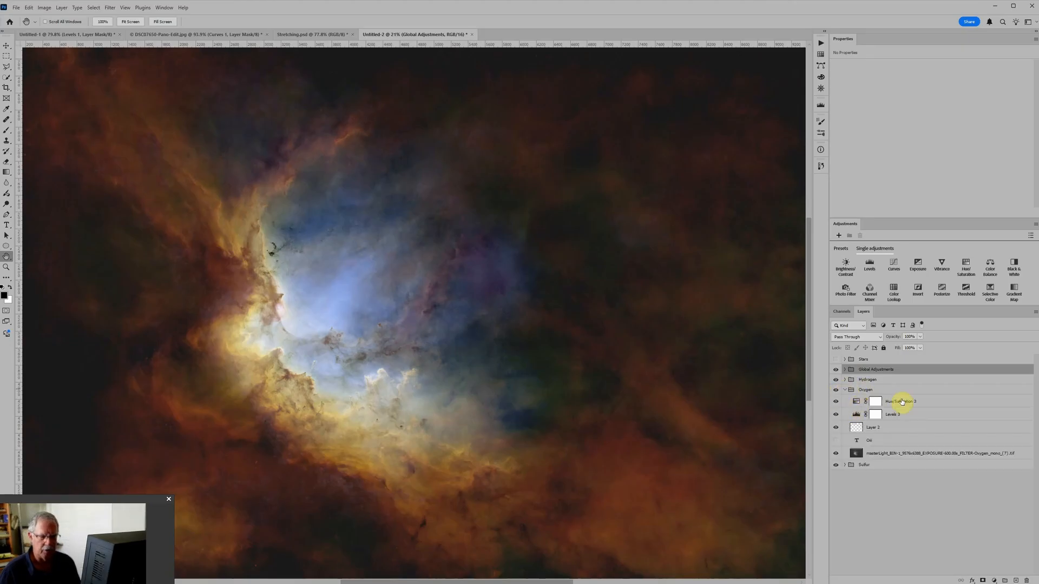
{"action": "left_click", "coordinate": [895, 402]}
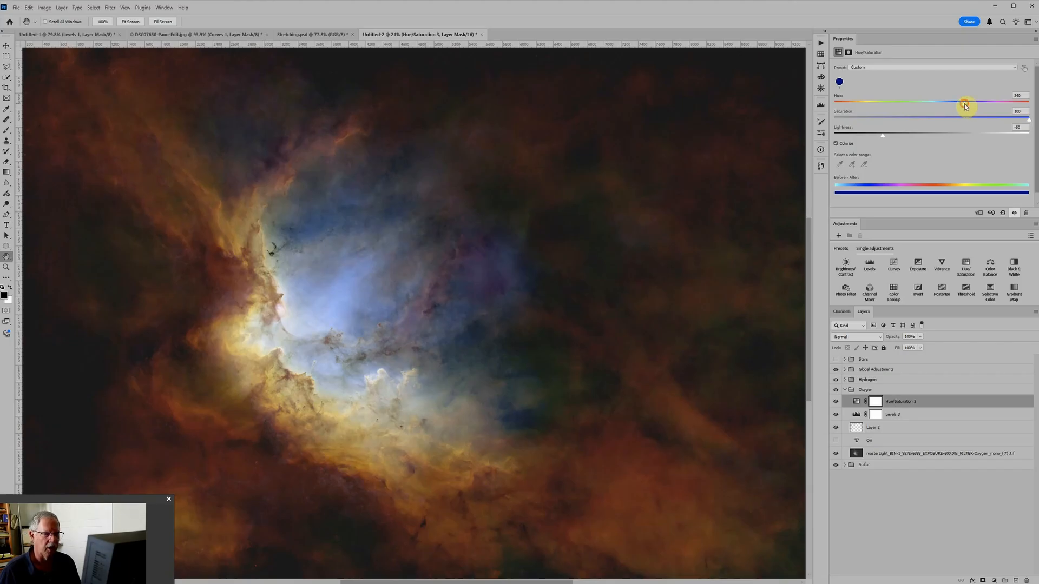
{"action": "left_click_drag", "start_coordinate": [965, 105], "coordinate": [962, 102]}
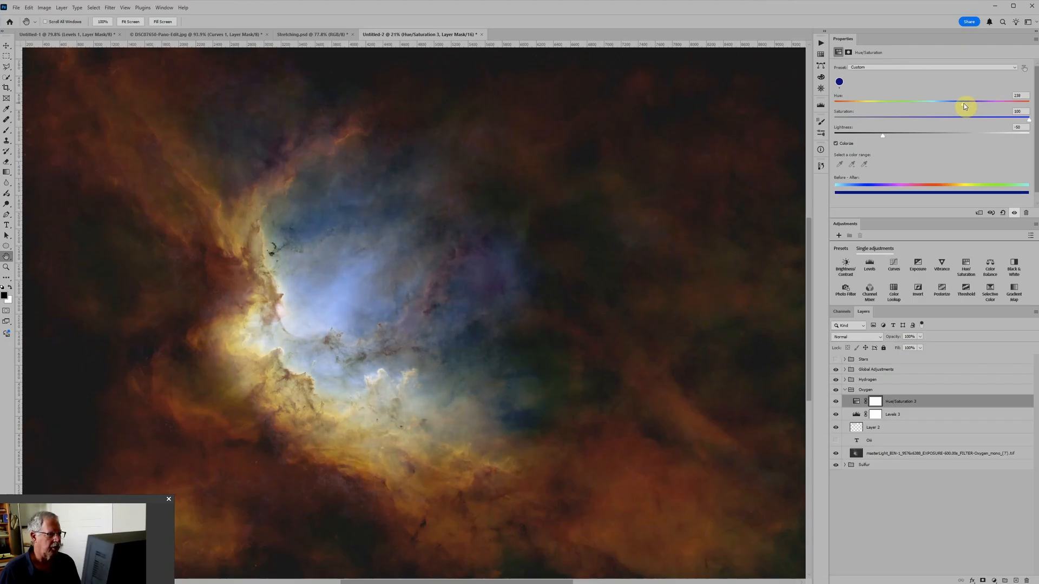
Collapse the Oxygen group and set the colorize hue to 116 in the Hydrogen group's Hue/Saturation layer.
{"action": "left_click", "coordinate": [845, 389]}
{"action": "left_click", "coordinate": [846, 380]}
{"action": "left_click", "coordinate": [859, 392]}
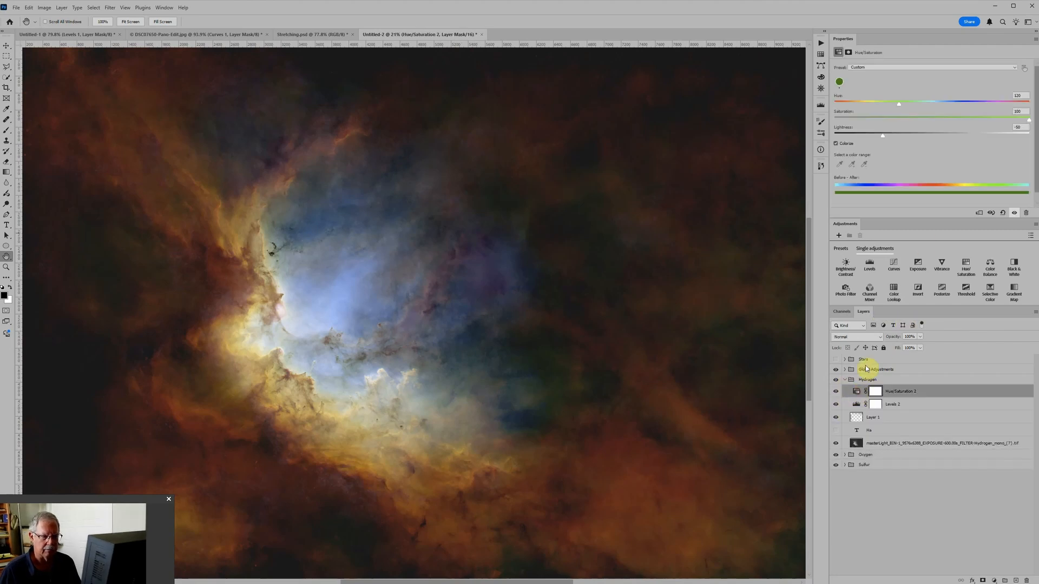
{"action": "left_click_drag", "start_coordinate": [899, 105], "coordinate": [899, 106]}
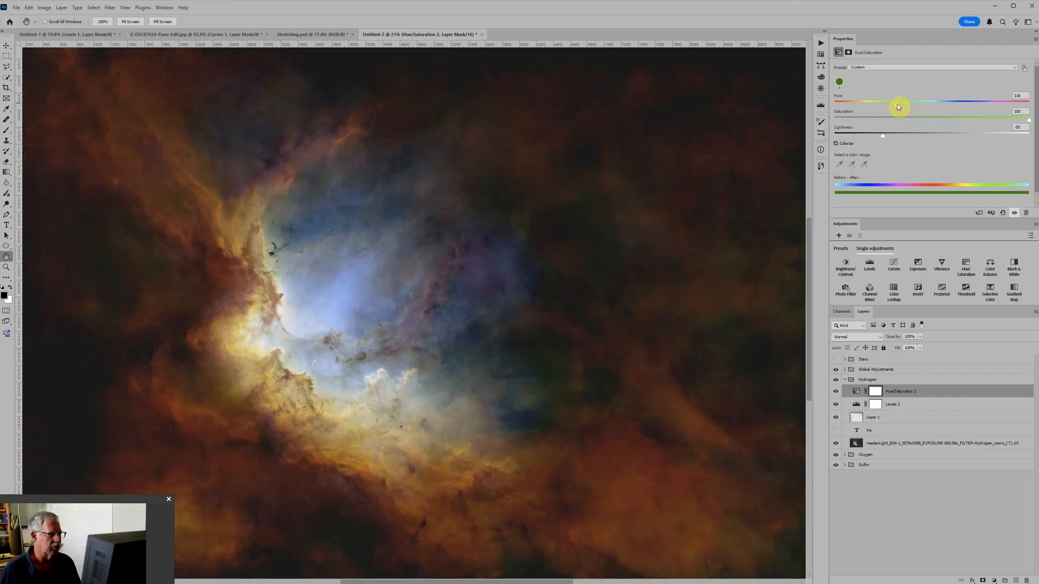
Raise the black point to 33 in the Hydrogen group's Levels layer.
{"action": "scroll", "coordinate": [527, 245], "scroll_direction": "down", "scroll_amount": 2}
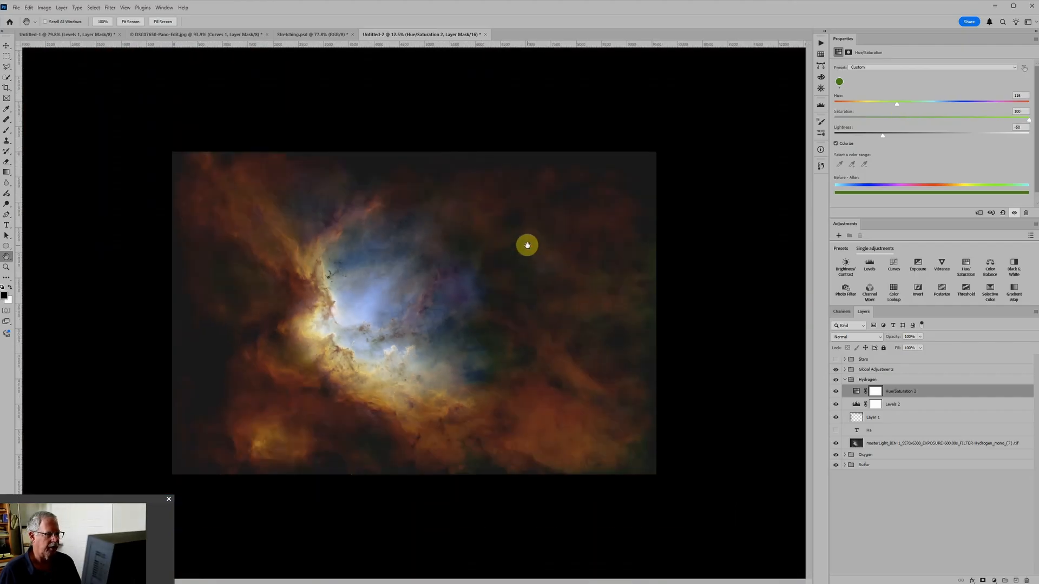
{"action": "scroll", "coordinate": [522, 251], "scroll_direction": "up", "scroll_amount": 1}
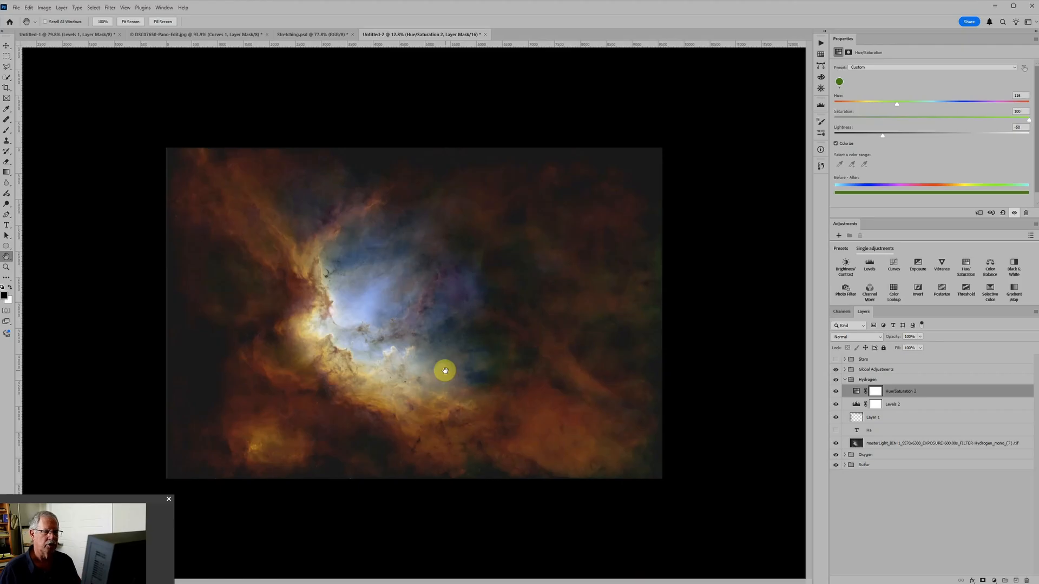
{"action": "left_click", "coordinate": [856, 406]}
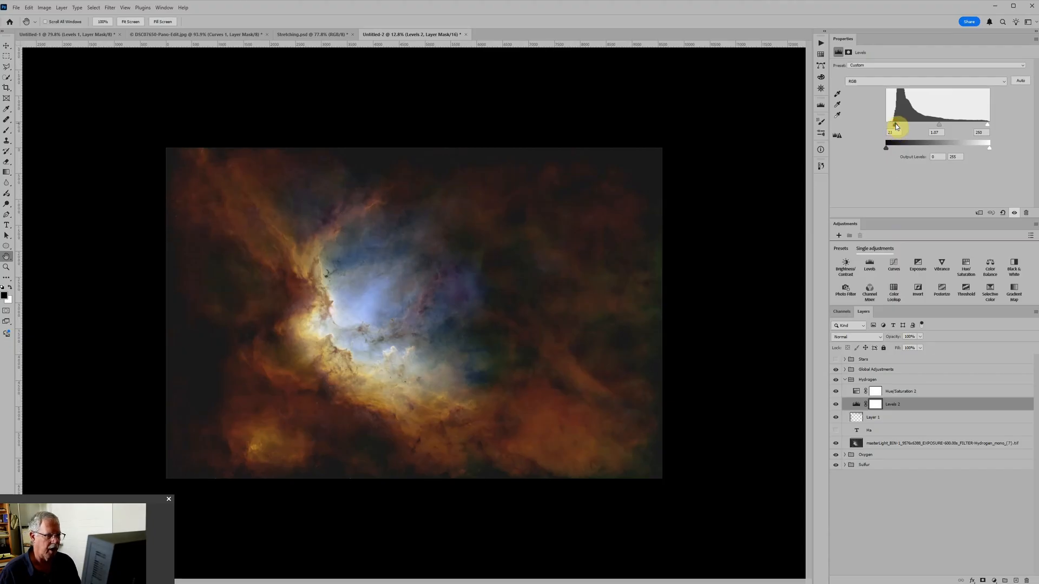
{"action": "left_click_drag", "start_coordinate": [897, 126], "coordinate": [897, 127]}
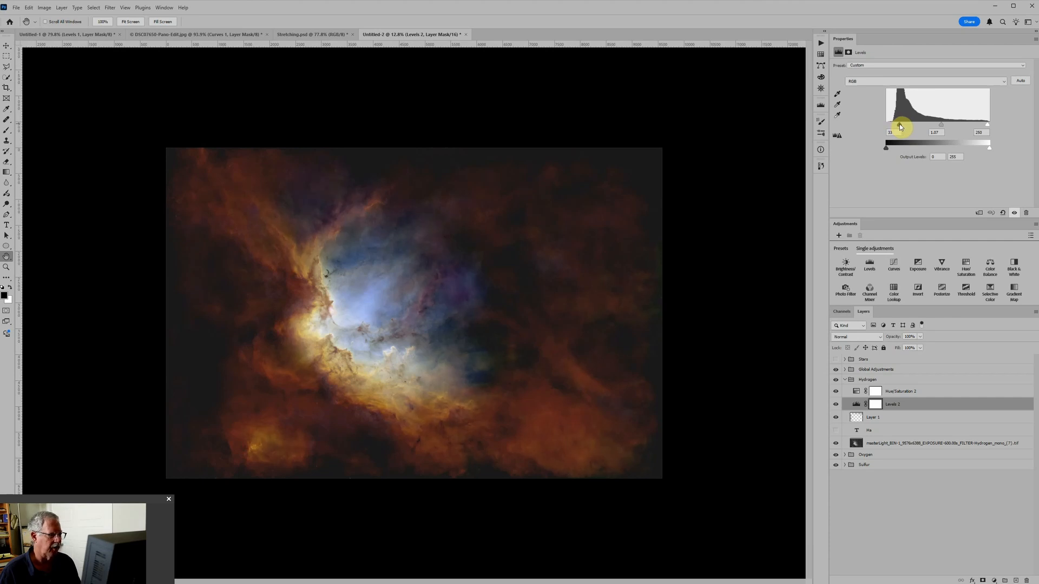
{"action": "scroll", "coordinate": [459, 323], "scroll_direction": "up", "scroll_amount": 3}
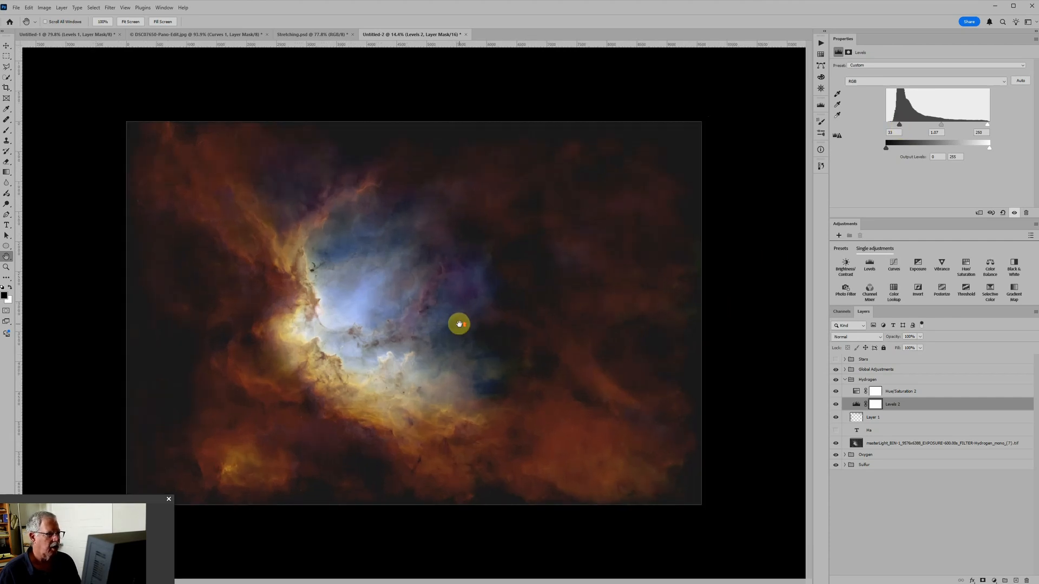